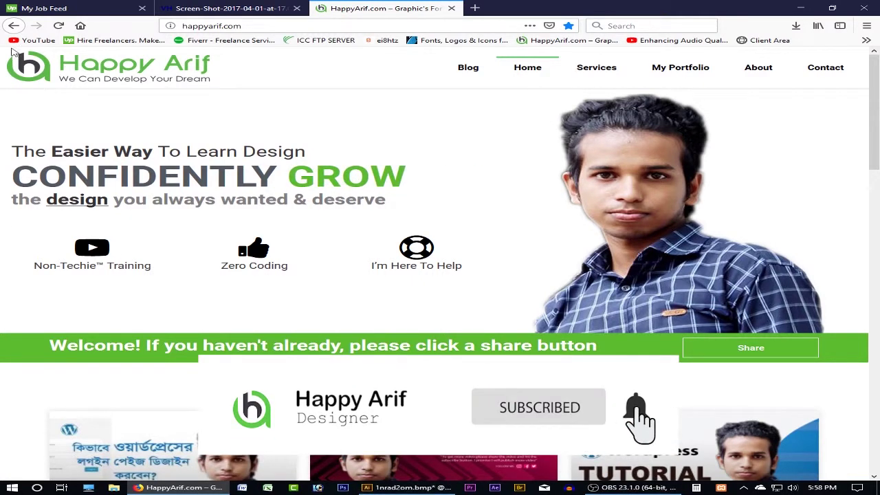
View the Contact Us reference screenshot in Firefox, then return to the Illustrator icons document.
{"action": "key", "text": "ctrl+shift+Tab"}
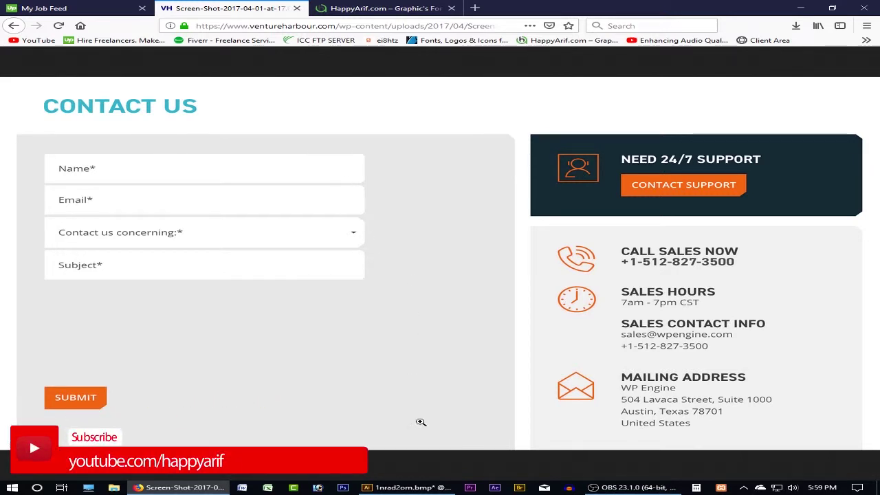
{"action": "left_click", "coordinate": [402, 488]}
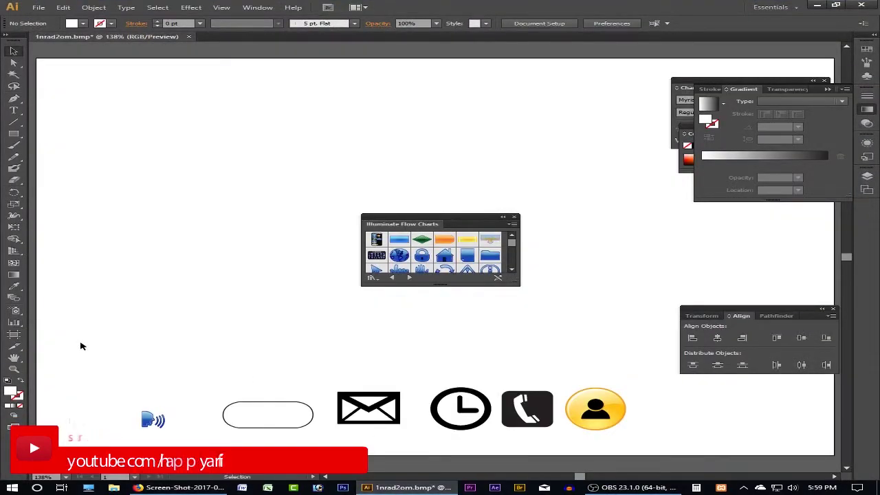
Check the icon row against the reference, then start a CONTACT US heading at the artboard top.
{"action": "left_click_drag", "start_coordinate": [72, 339], "coordinate": [633, 440]}
{"action": "left_click", "coordinate": [232, 381]}
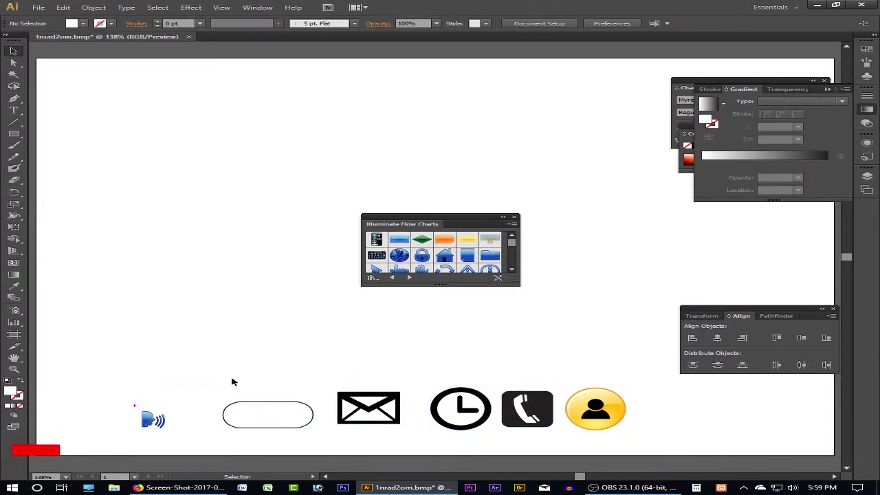
{"action": "left_click_drag", "start_coordinate": [104, 356], "coordinate": [650, 424]}
{"action": "left_click", "coordinate": [672, 420]}
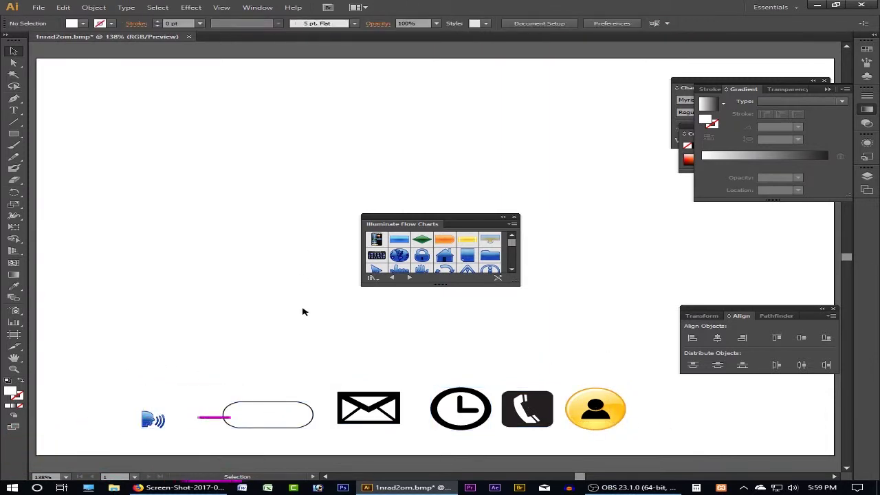
{"action": "left_click", "coordinate": [178, 487]}
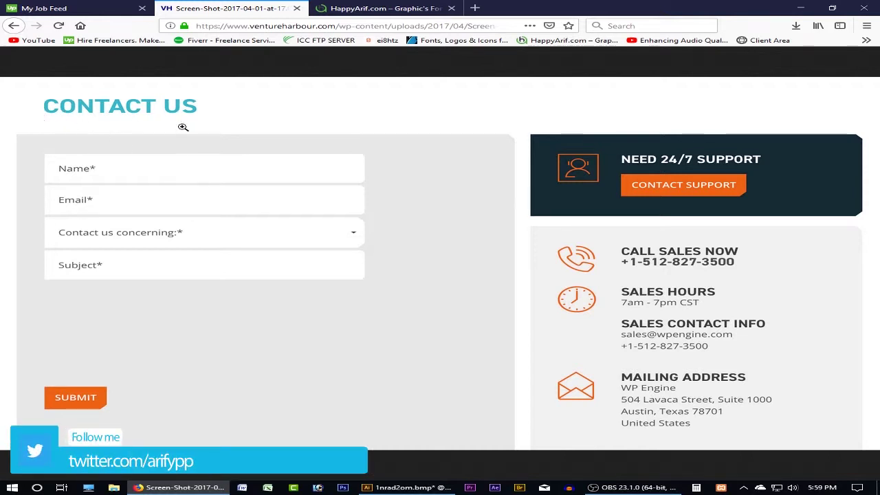
{"action": "left_click", "coordinate": [406, 486]}
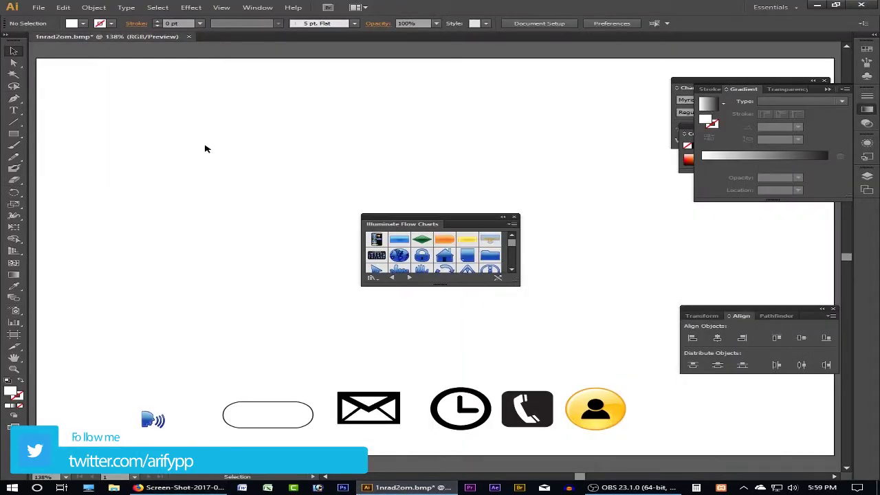
{"action": "key", "text": "Tab"}
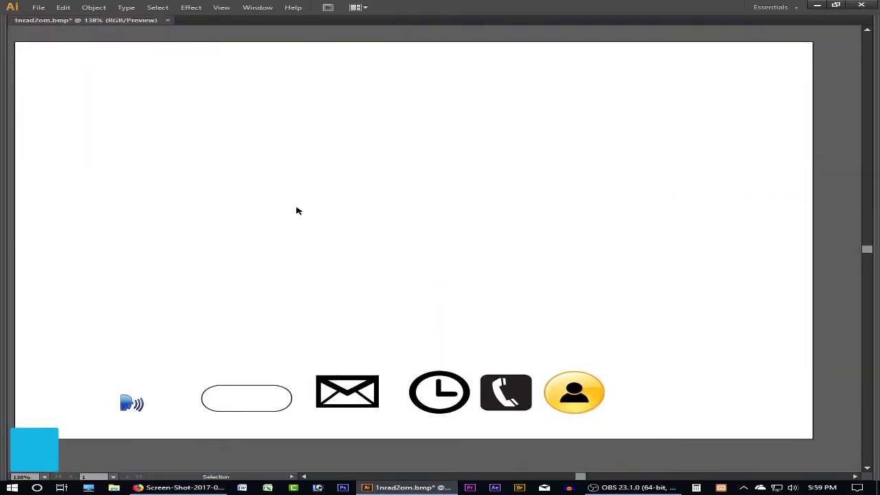
{"action": "key", "text": "t"}
{"action": "type", "text": "CONTACT US"}
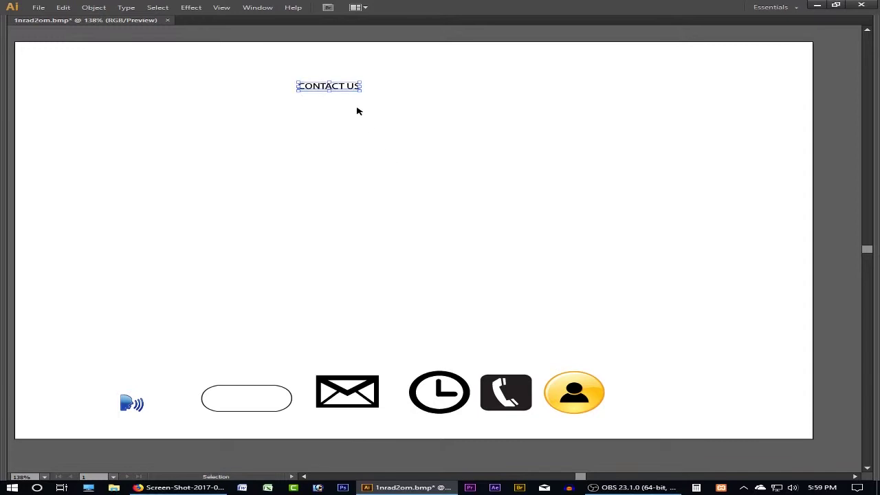
Enlarge the CONTACT US heading, move it up, and compare it with the reference.
{"action": "mouse_move", "coordinate": [363, 90]}
{"action": "left_mouse_down"}
{"action": "mouse_move", "coordinate": [403, 108]}
{"action": "mouse_move", "coordinate": [417, 81]}
{"action": "left_mouse_up"}
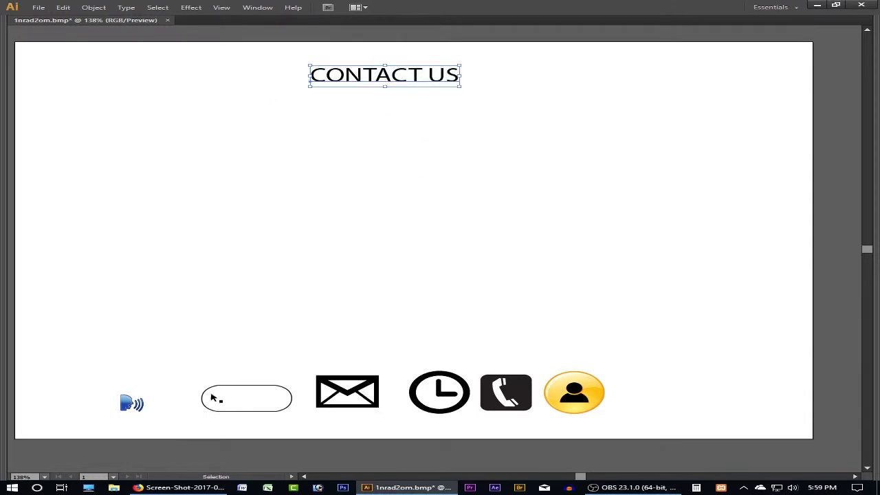
{"action": "left_click", "coordinate": [180, 487]}
{"action": "key", "text": "alt+Tab"}
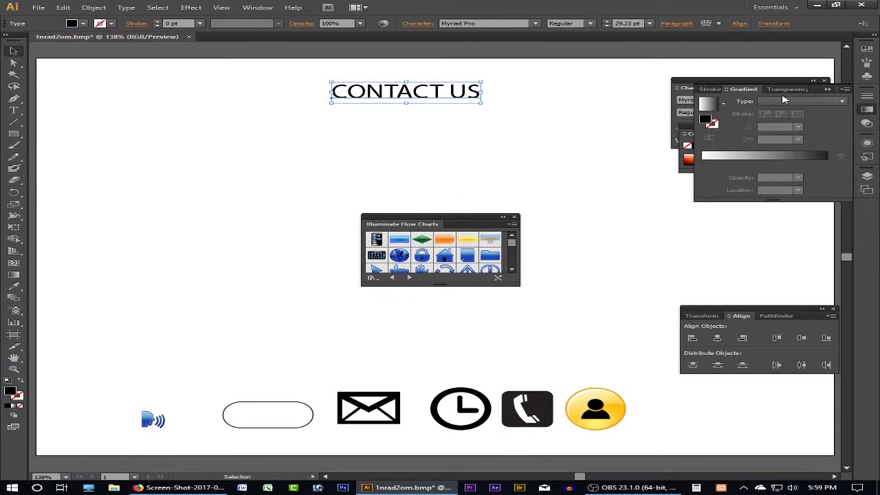
Recolour the heading dark blue using the swatches and Color Picker.
{"action": "left_click", "coordinate": [83, 24]}
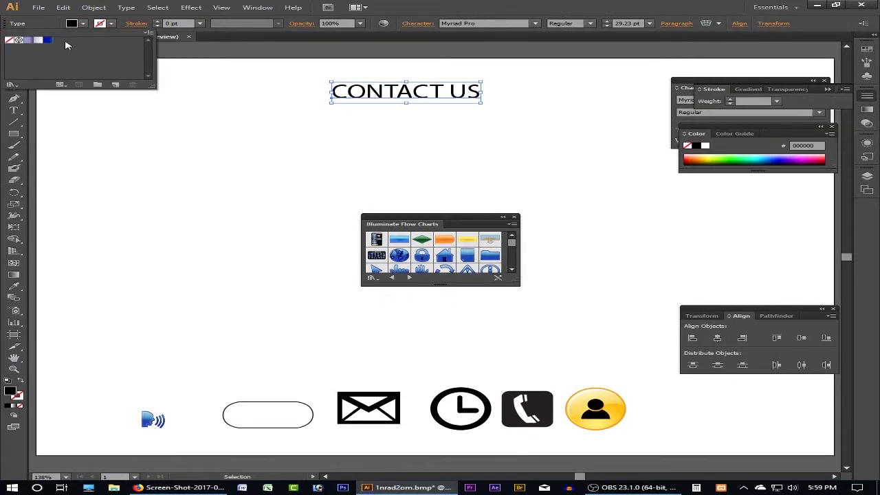
{"action": "left_click", "coordinate": [47, 40]}
{"action": "left_click", "coordinate": [49, 197]}
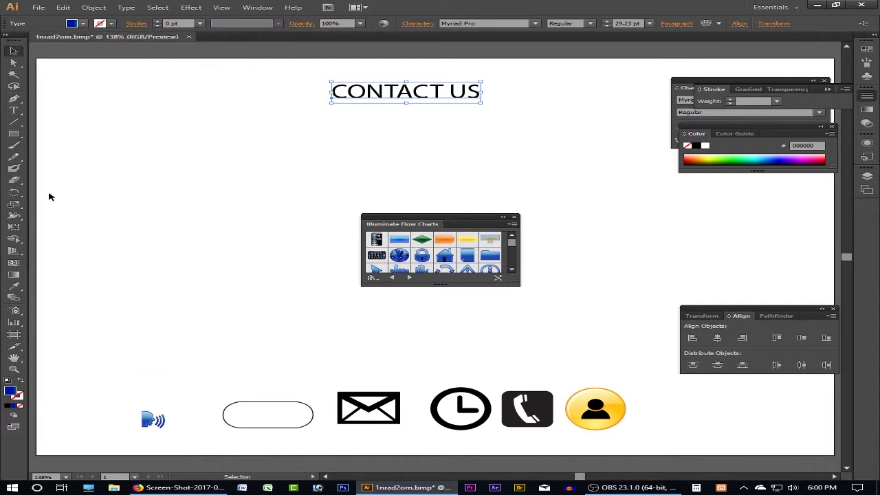
{"action": "double_click", "coordinate": [9, 396]}
{"action": "left_click", "coordinate": [401, 212]}
{"action": "left_click", "coordinate": [418, 190]}
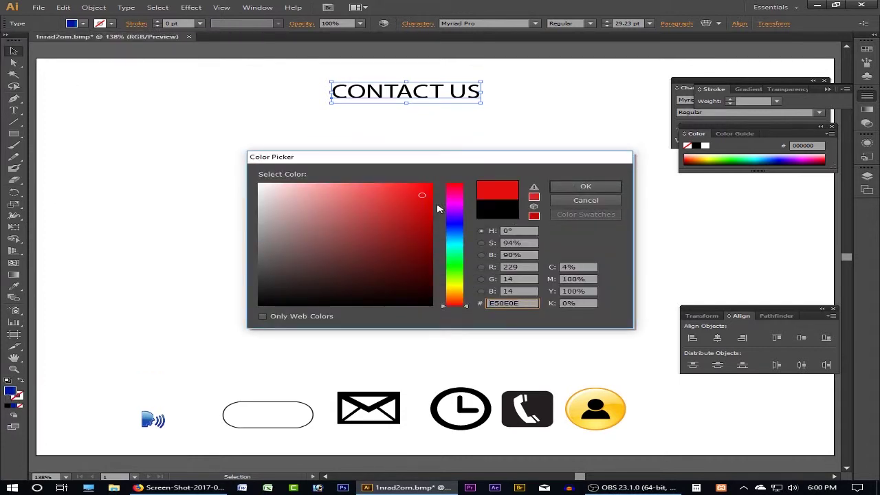
{"action": "left_click", "coordinate": [450, 230]}
{"action": "key", "text": "Return"}
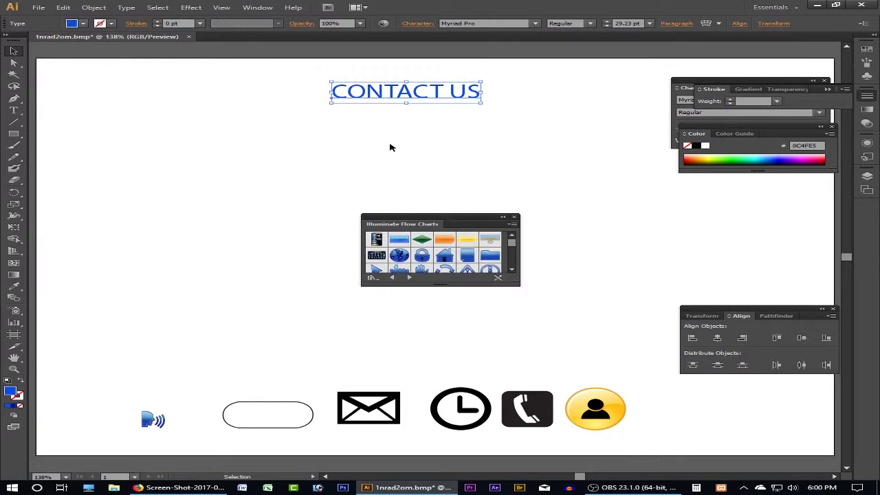
{"action": "left_click", "coordinate": [391, 148]}
{"action": "left_click", "coordinate": [407, 94]}
Load the Web Icons symbol library.
{"action": "left_click", "coordinate": [408, 277]}
{"action": "left_click", "coordinate": [371, 277]}
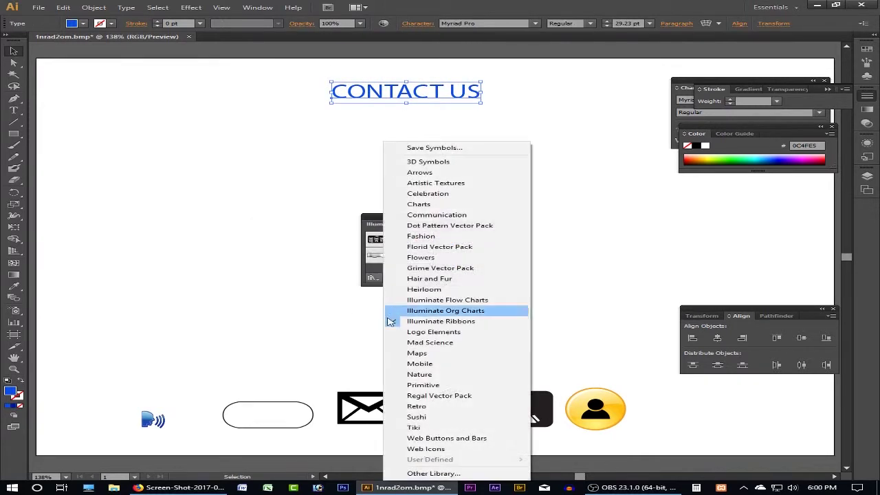
{"action": "left_click", "coordinate": [426, 449]}
{"action": "left_click", "coordinate": [191, 63]}
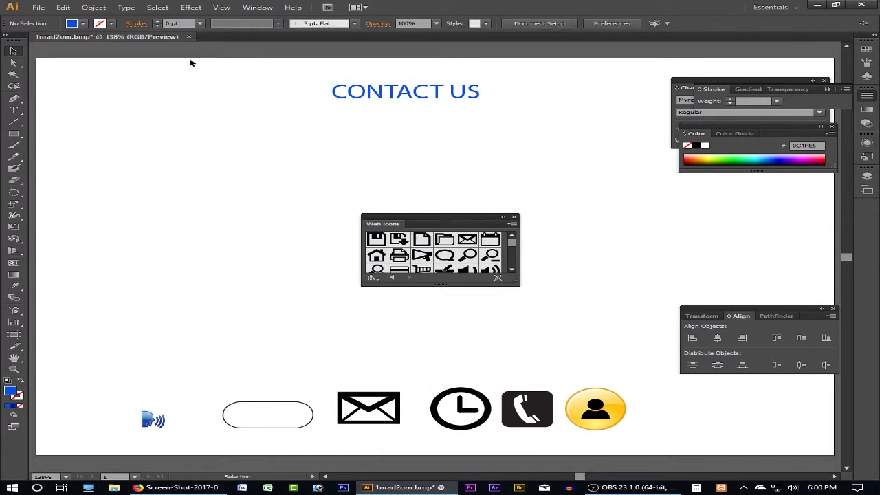
{"action": "left_click", "coordinate": [405, 91]}
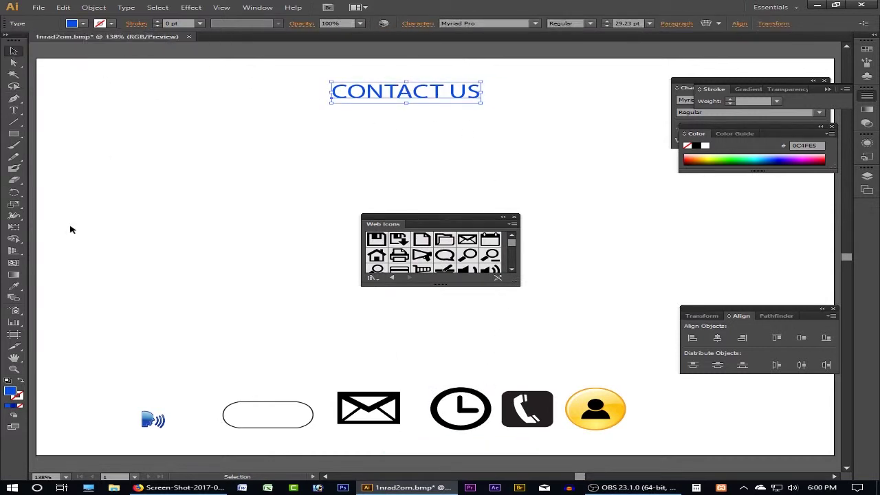
Make the CONTACT US heading bold purple (7C10F9).
{"action": "double_click", "coordinate": [11, 393]}
{"action": "left_click", "coordinate": [454, 217]}
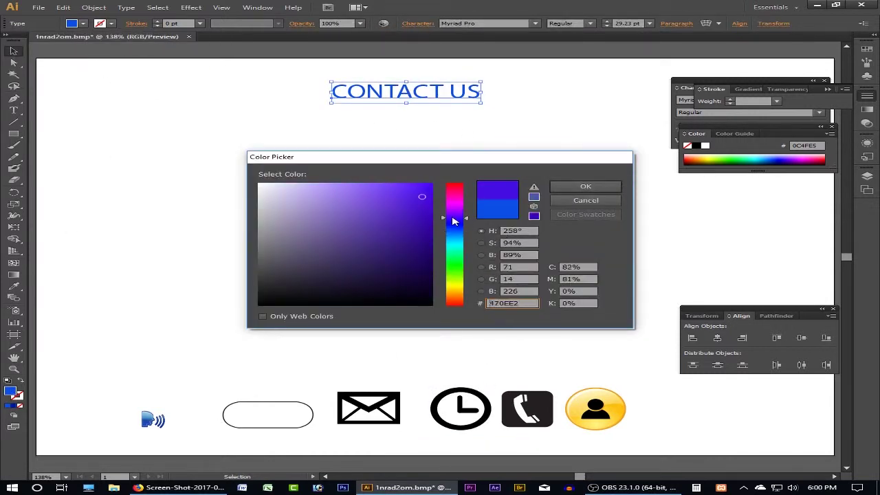
{"action": "left_click", "coordinate": [423, 198]}
{"action": "key", "text": "Return"}
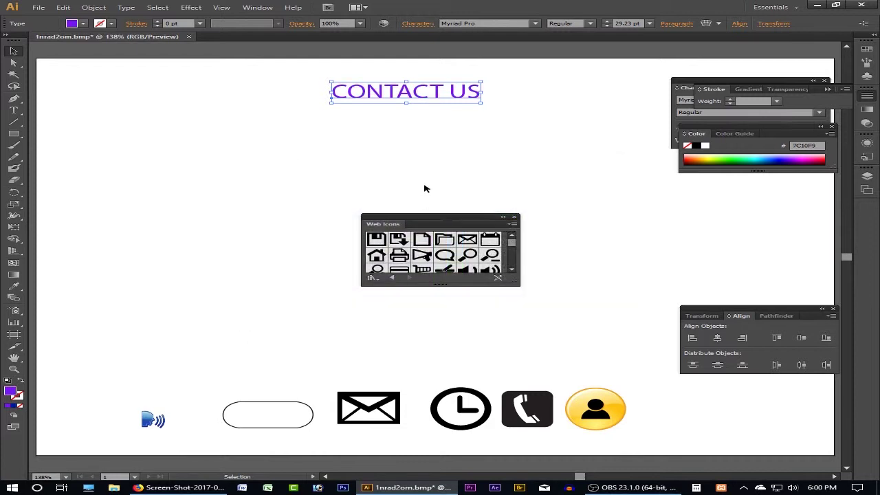
{"action": "left_click", "coordinate": [580, 24]}
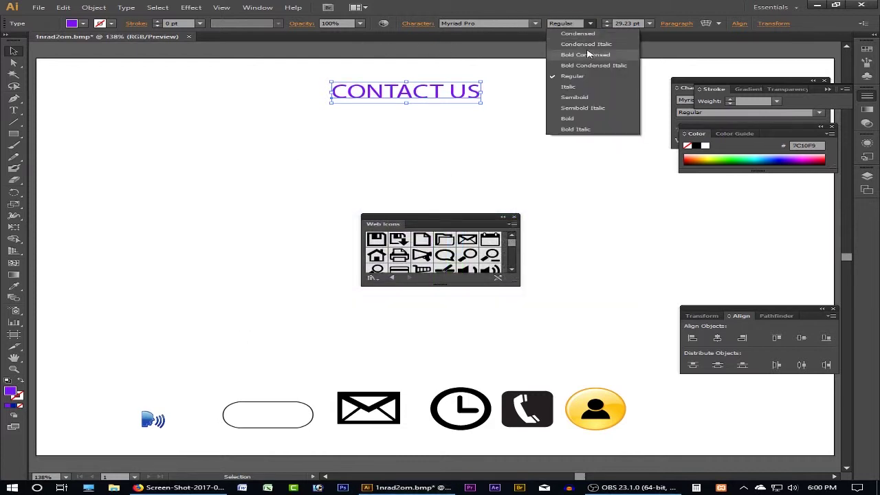
{"action": "key", "text": "Escape"}
{"action": "left_click", "coordinate": [436, 118]}
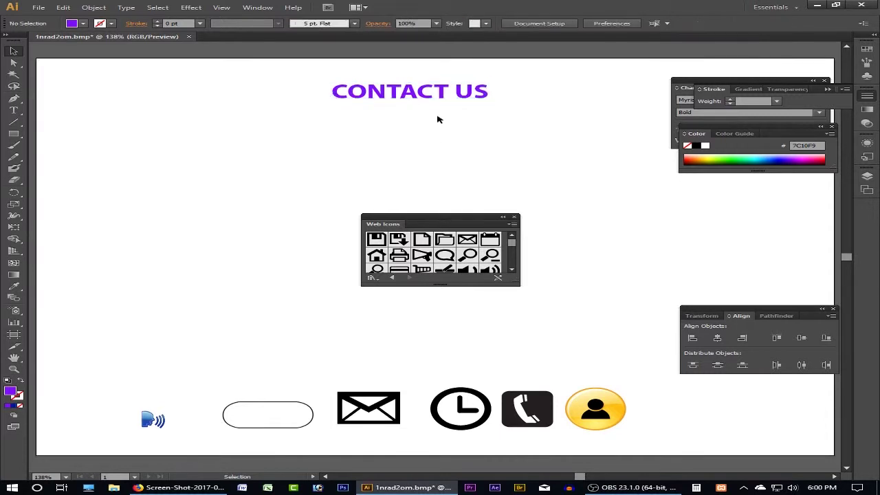
Nudge the heading and draw a wide banner bar across the top of the artboard.
{"action": "left_click_drag", "start_coordinate": [481, 91], "coordinate": [503, 97]}
{"action": "left_click", "coordinate": [462, 149]}
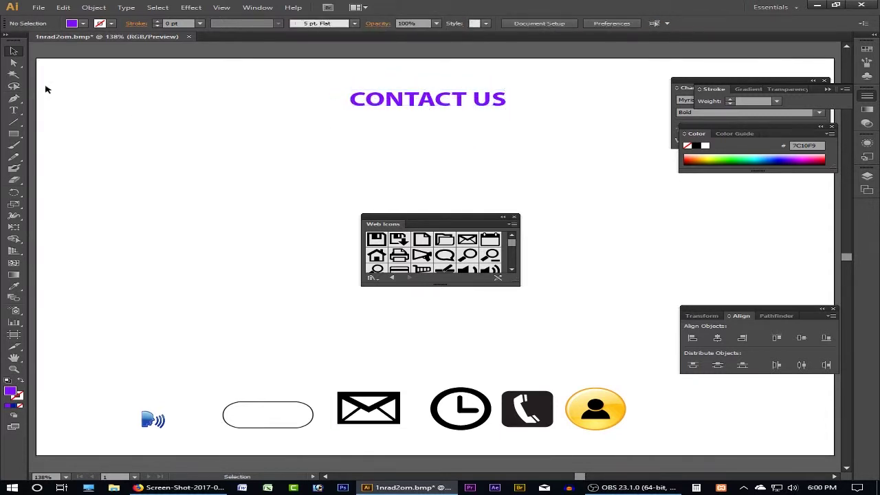
{"action": "left_click_drag", "start_coordinate": [111, 85], "coordinate": [670, 116]}
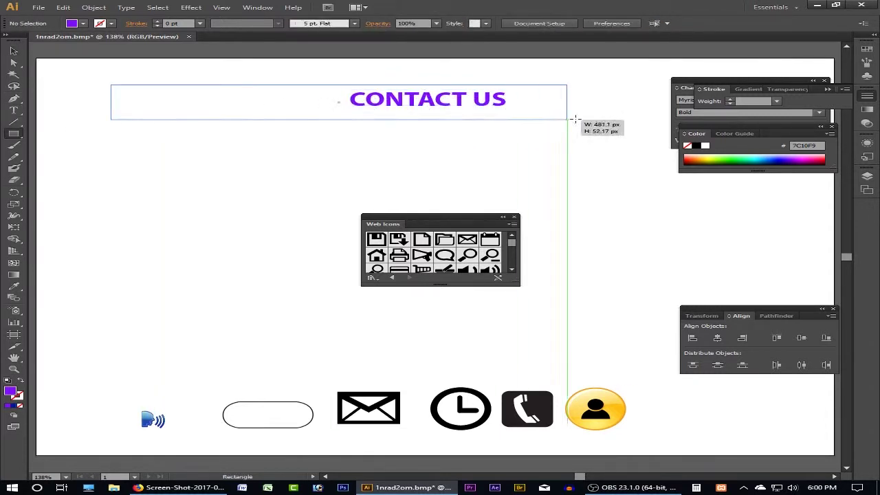
{"action": "key", "text": "Tab"}
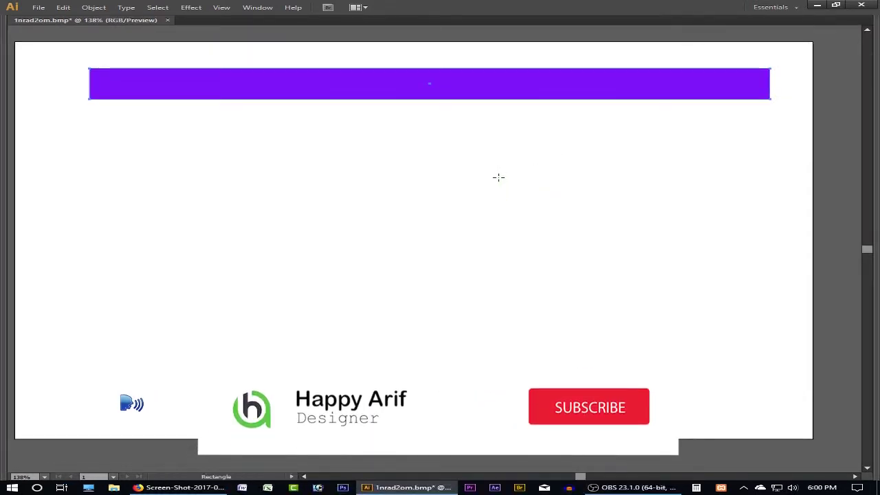
{"action": "key", "text": "v"}
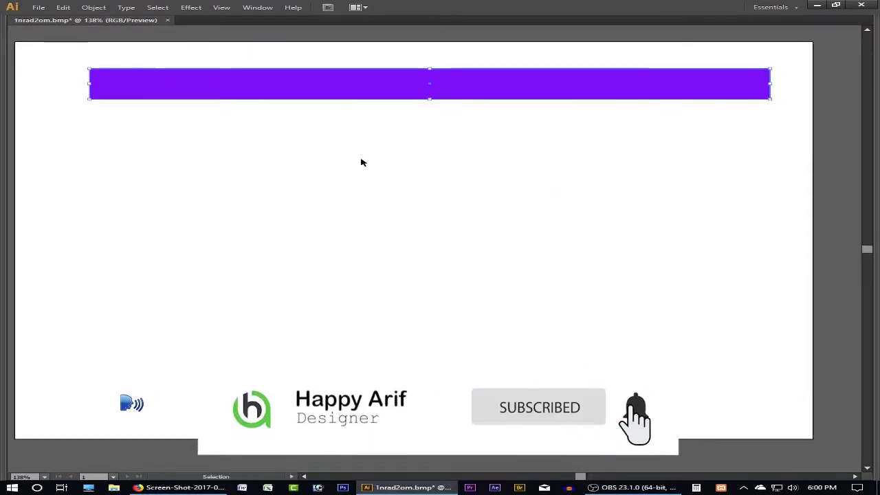
{"action": "key", "text": "Tab"}
Fill the banner light grey CBCBCE and align it behind the heading.
{"action": "double_click", "coordinate": [12, 392]}
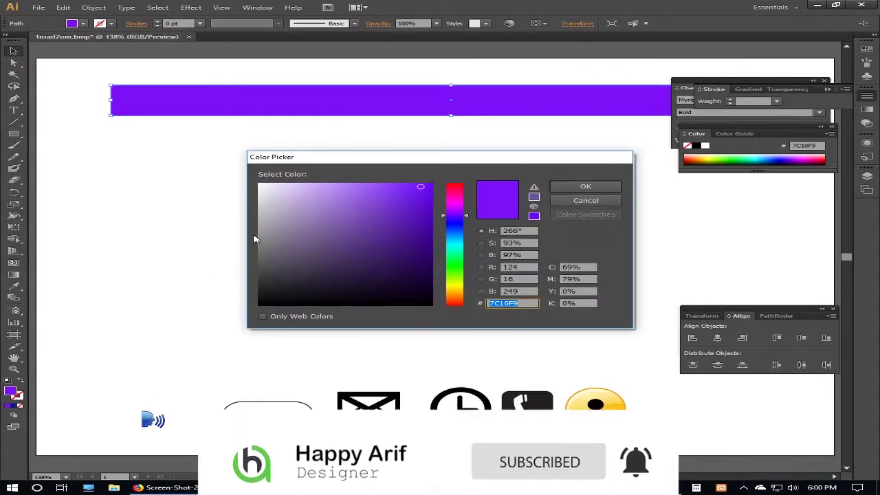
{"action": "left_click", "coordinate": [291, 212]}
{"action": "left_click", "coordinate": [583, 186]}
{"action": "key", "text": "Tab"}
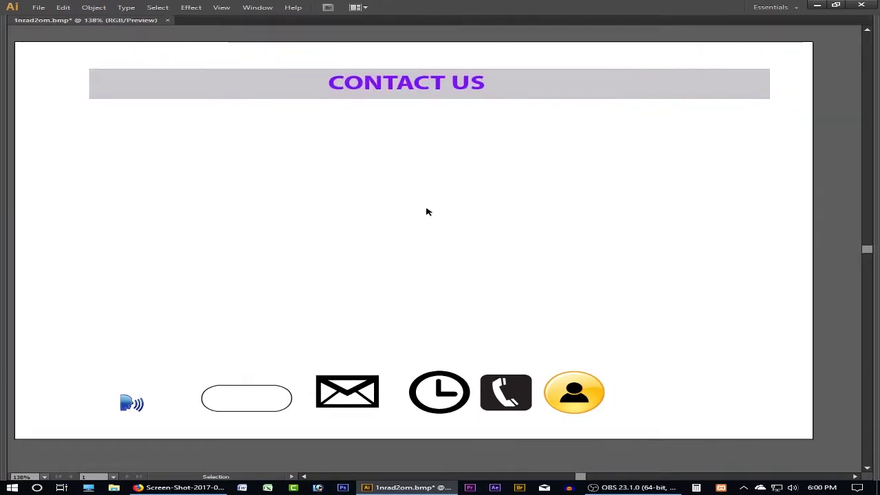
{"action": "left_click_drag", "start_coordinate": [555, 90], "coordinate": [550, 88]}
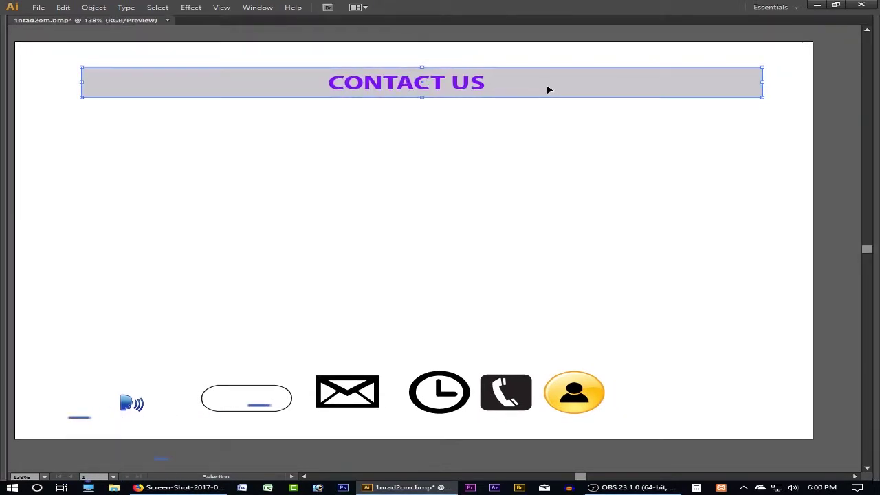
{"action": "left_click_drag", "start_coordinate": [512, 148], "coordinate": [354, 51]}
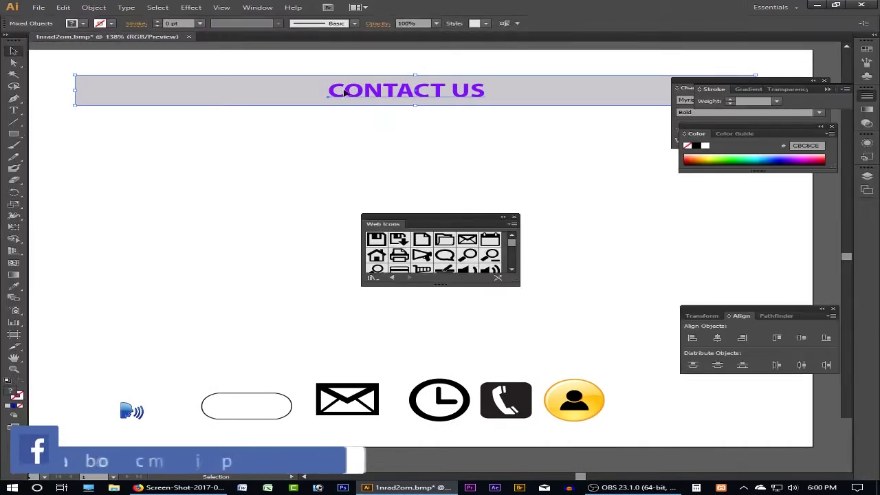
{"action": "key", "text": "Tab"}
Zoom in on the artboard and select the grey banner rectangle.
{"action": "left_click", "coordinate": [667, 276]}
{"action": "key", "text": "Tab"}
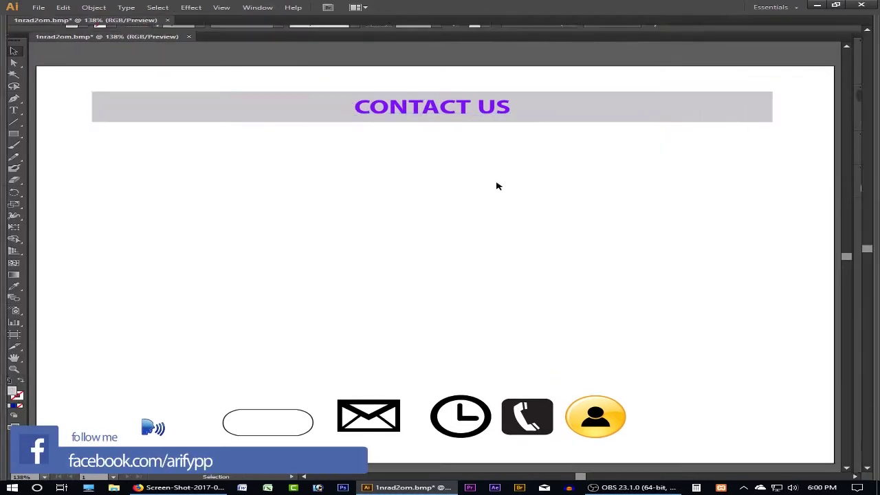
{"action": "left_click", "coordinate": [722, 236]}
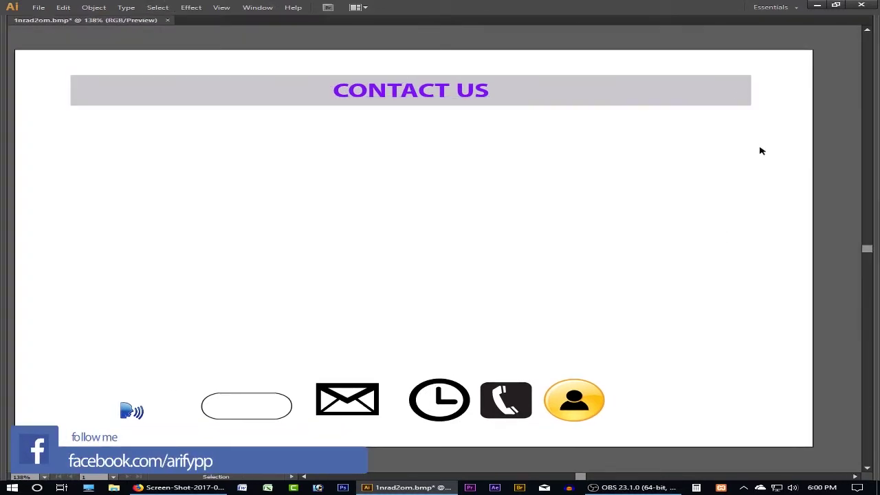
{"action": "scroll", "coordinate": [485, 139], "scroll_direction": "up", "scroll_amount": 3}
{"action": "scroll", "coordinate": [268, 262], "scroll_direction": "up", "scroll_amount": 2}
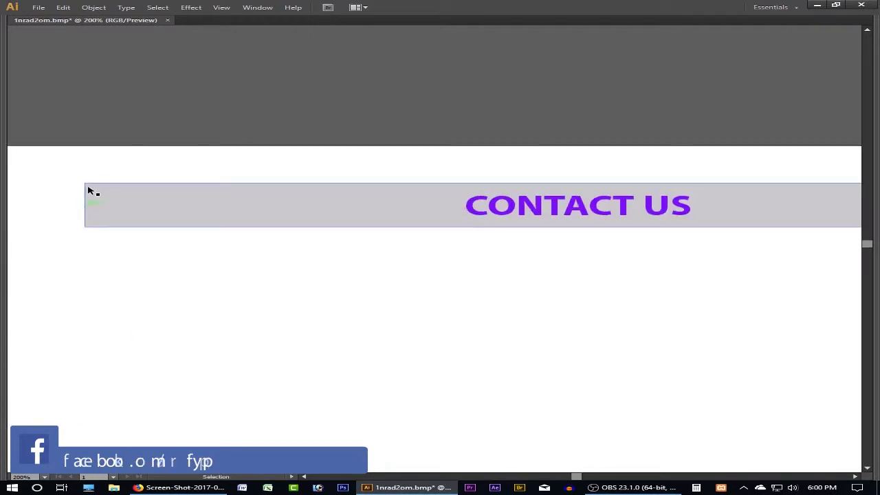
{"action": "scroll", "coordinate": [242, 229], "scroll_direction": "up", "scroll_amount": 3}
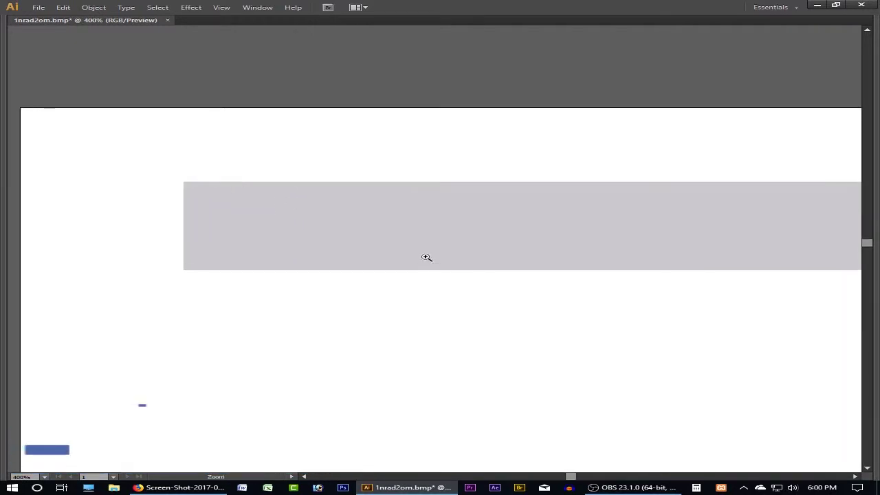
{"action": "scroll", "coordinate": [426, 258], "scroll_direction": "down", "scroll_amount": 1}
{"action": "scroll", "coordinate": [472, 196], "scroll_direction": "down", "scroll_amount": 1}
{"action": "scroll", "coordinate": [497, 259], "scroll_direction": "down", "scroll_amount": 1}
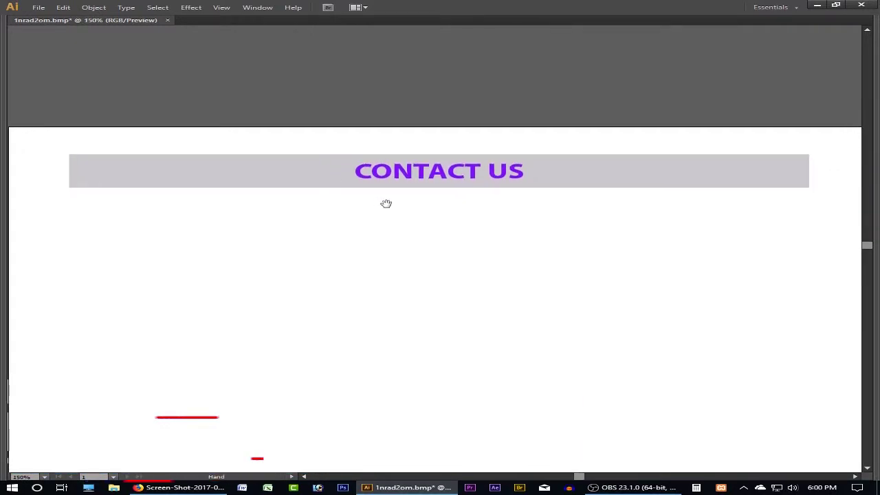
{"action": "left_click", "coordinate": [244, 179]}
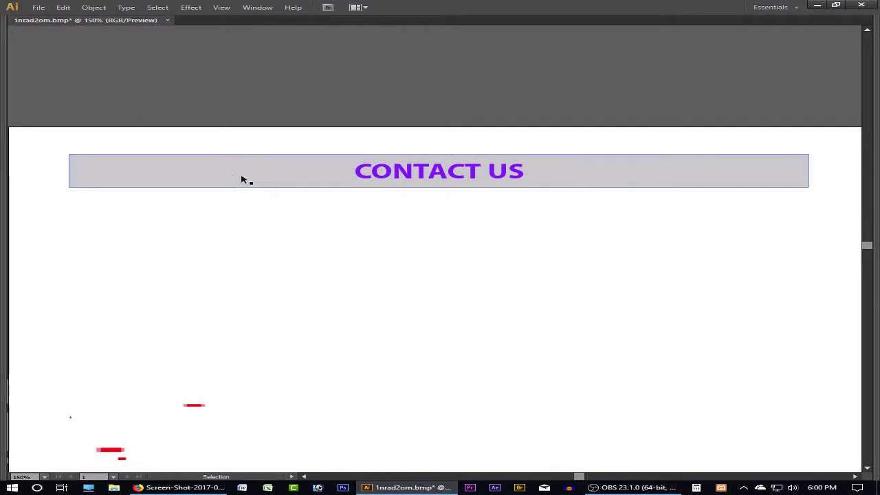
Apply Round Corners with a 10 px radius, then zoom out to the whole artboard.
{"action": "left_click", "coordinate": [191, 7]}
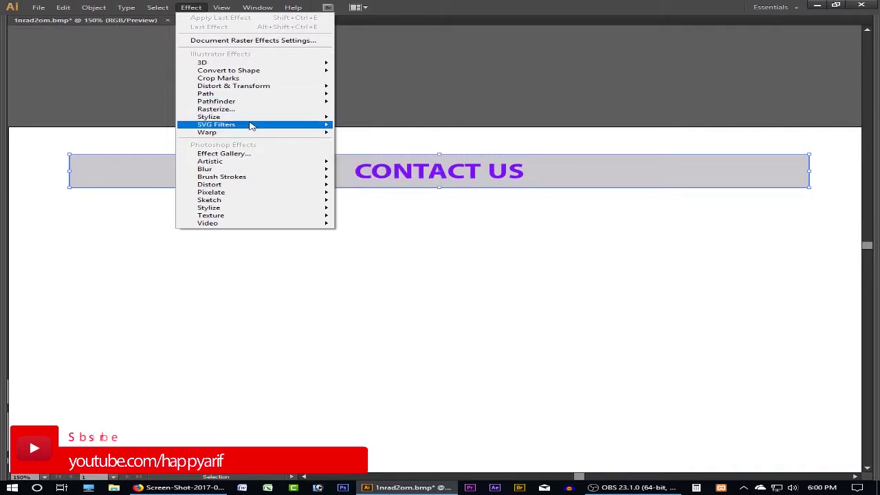
{"action": "mouse_move", "coordinate": [209, 117]}
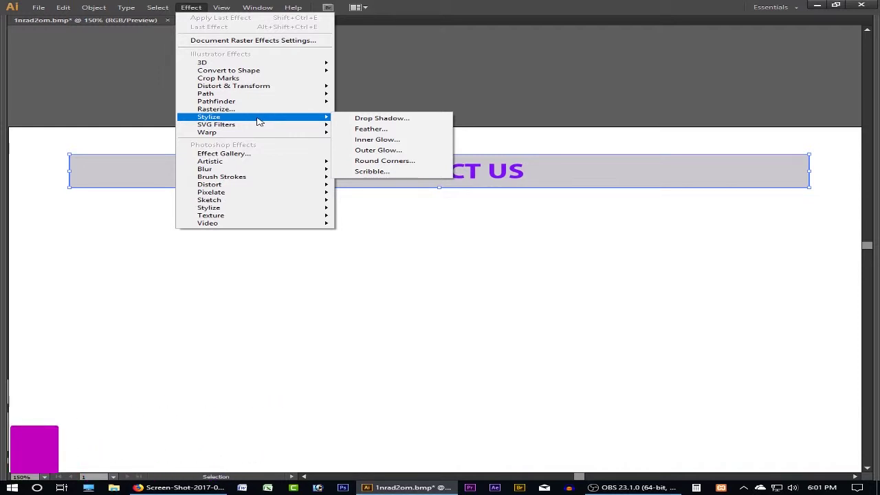
{"action": "left_click", "coordinate": [409, 168]}
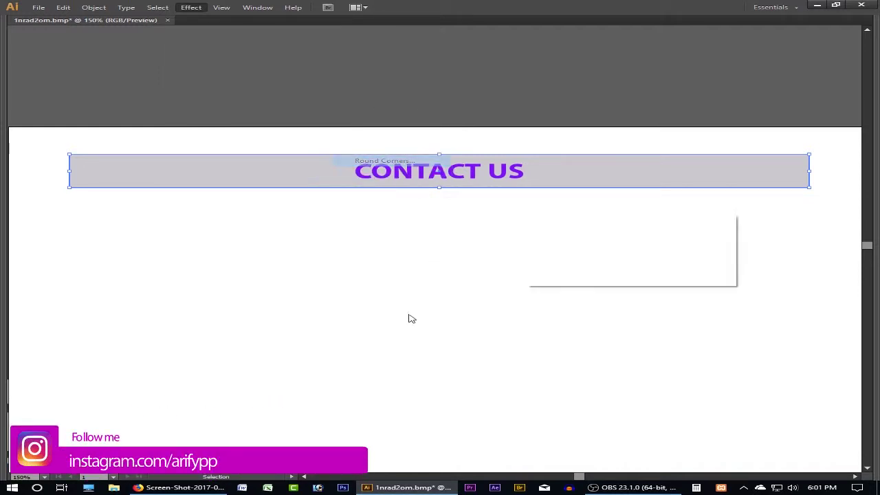
{"action": "left_click_drag", "start_coordinate": [619, 215], "coordinate": [663, 239]}
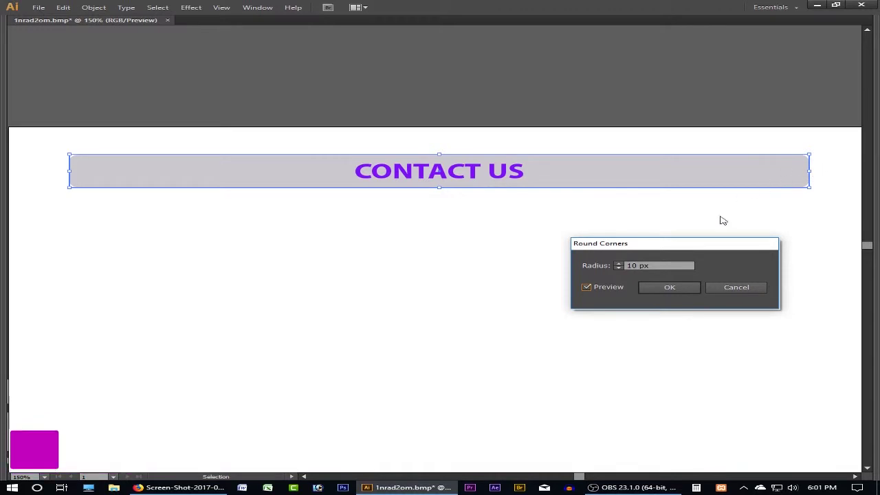
{"action": "left_click", "coordinate": [649, 290]}
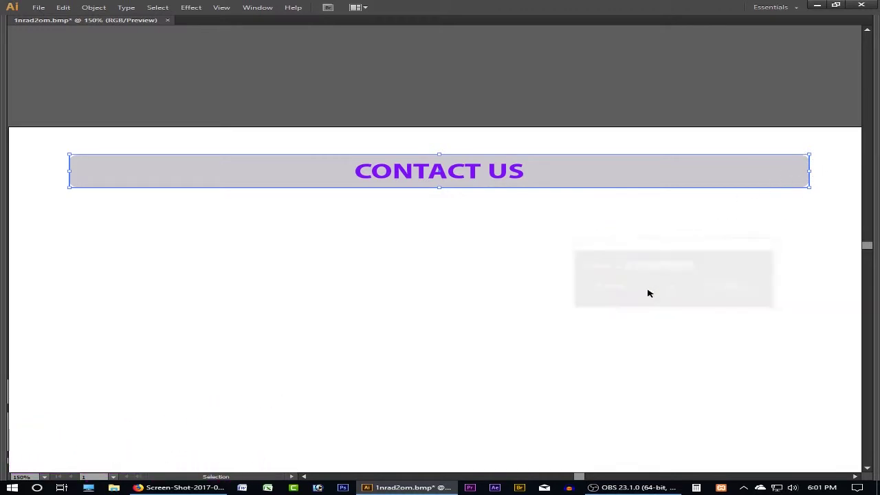
{"action": "left_click", "coordinate": [487, 261]}
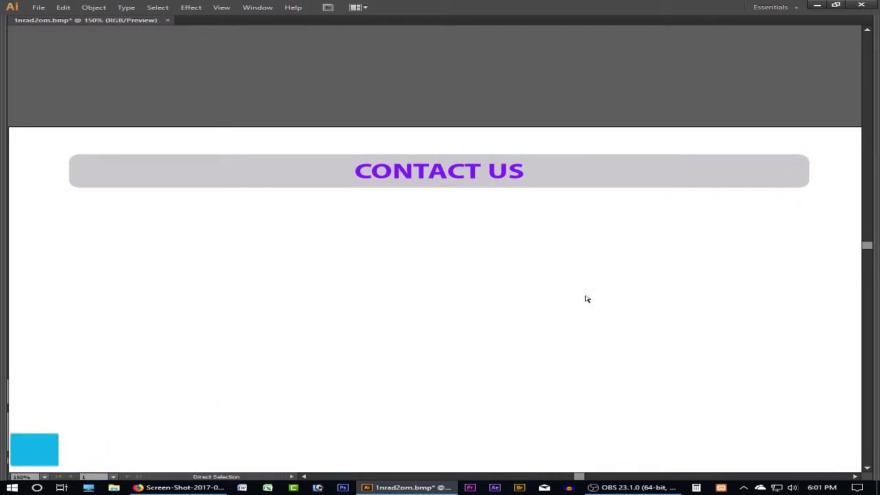
{"action": "key", "text": "z"}
{"action": "left_click", "coordinate": [454, 233], "text": "alt"}
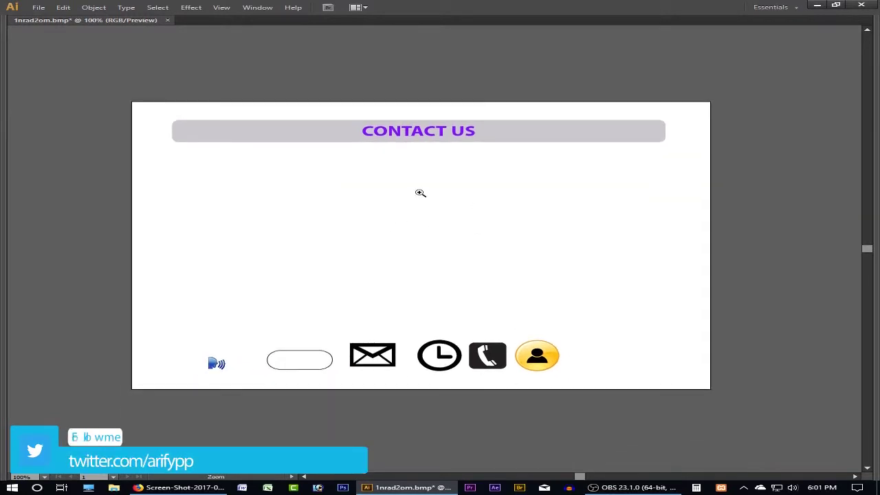
Check the reference, then copy the banner downward and stretch it into a tall panel.
{"action": "left_click", "coordinate": [184, 487]}
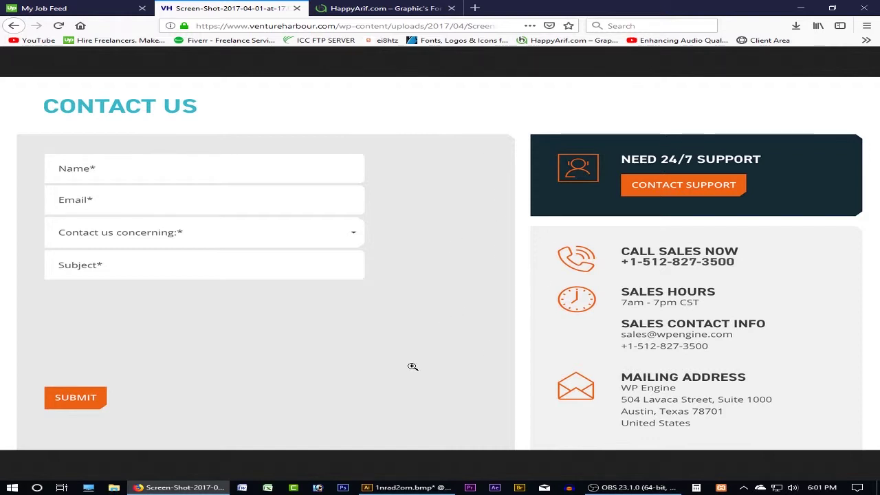
{"action": "left_click", "coordinate": [409, 488]}
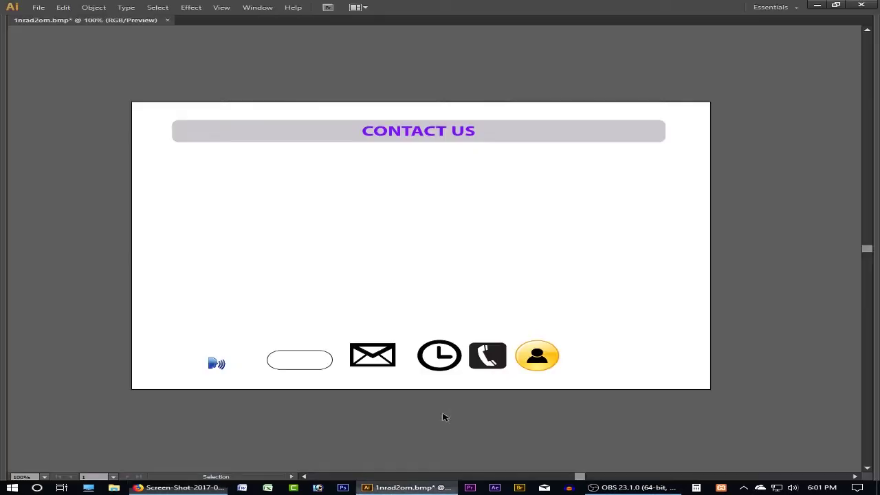
{"action": "mouse_move", "coordinate": [295, 138]}
{"action": "left_mouse_down"}
{"action": "mouse_move", "coordinate": [290, 197]}
{"action": "mouse_move", "coordinate": [291, 175]}
{"action": "left_mouse_up"}
{"action": "left_click_drag", "start_coordinate": [663, 177], "coordinate": [470, 333]}
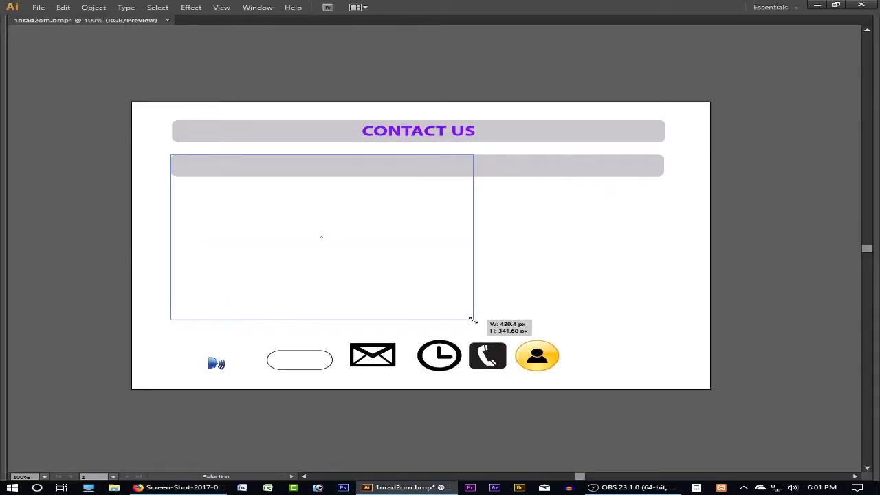
Fill the tall panel with near-white grey EFEFEF.
{"action": "left_click", "coordinate": [572, 271]}
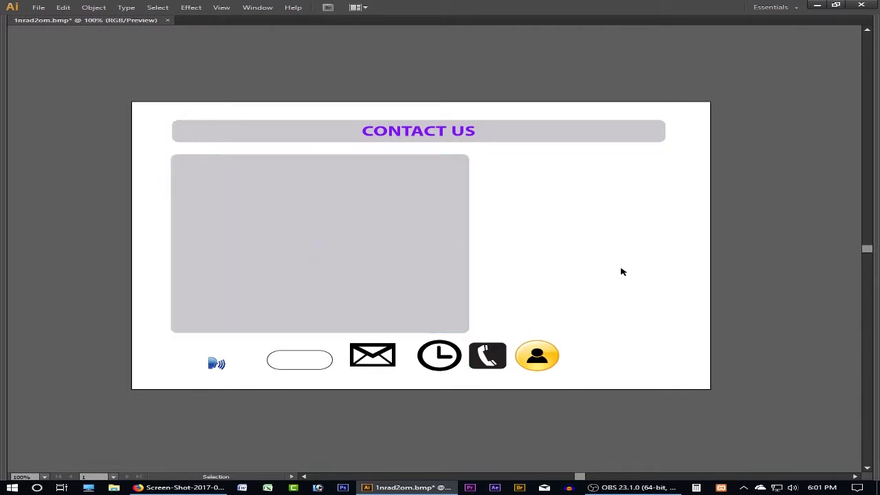
{"action": "left_click", "coordinate": [365, 294]}
{"action": "key", "text": "Tab"}
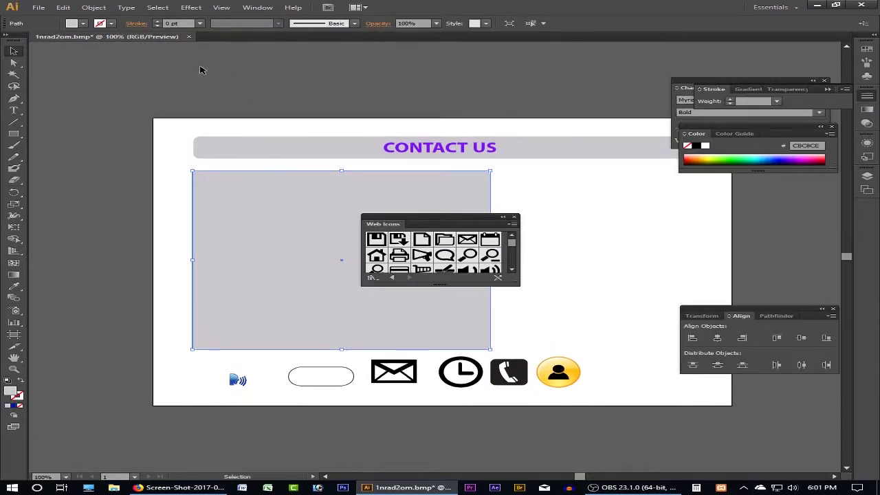
{"action": "left_click", "coordinate": [86, 23]}
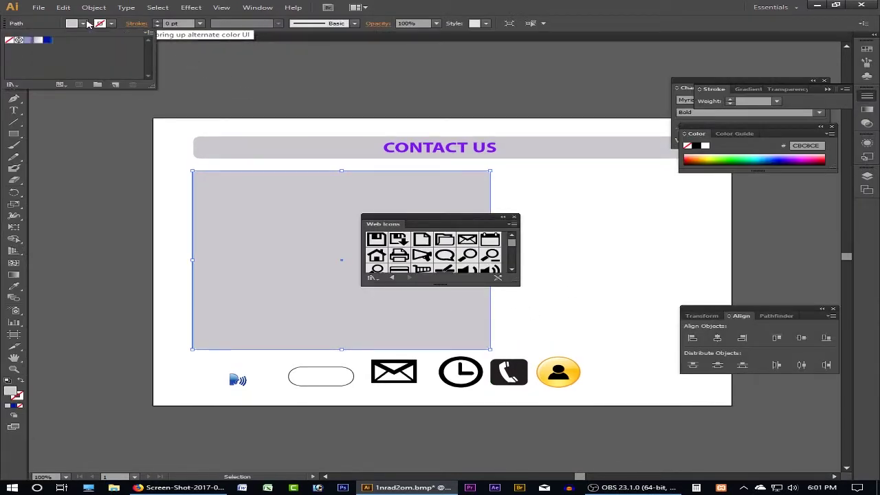
{"action": "double_click", "coordinate": [10, 392]}
{"action": "left_click_drag", "start_coordinate": [289, 231], "coordinate": [259, 188]}
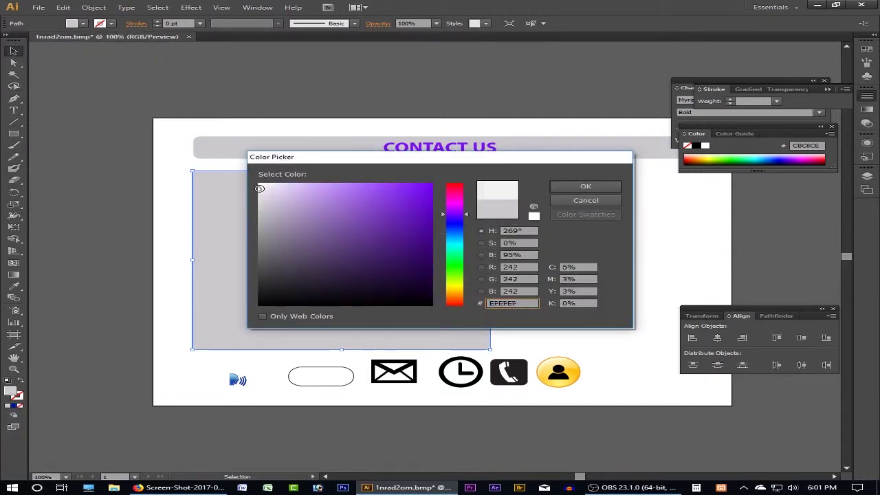
{"action": "key", "text": "Return"}
{"action": "left_click", "coordinate": [108, 217]}
{"action": "key", "text": "Tab"}
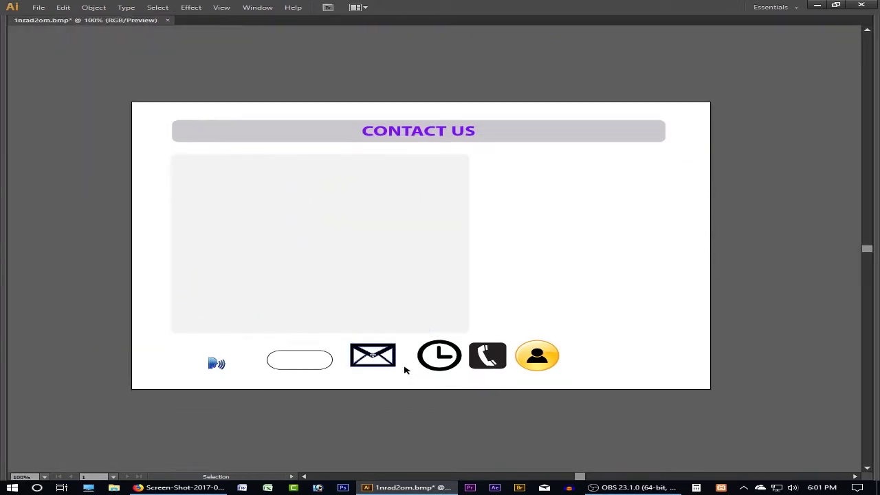
Move the icon row below the artboard, enlarge the grey panel, and view the reference.
{"action": "left_click_drag", "start_coordinate": [244, 387], "coordinate": [188, 355]}
{"action": "left_click_drag", "start_coordinate": [373, 355], "coordinate": [373, 416]}
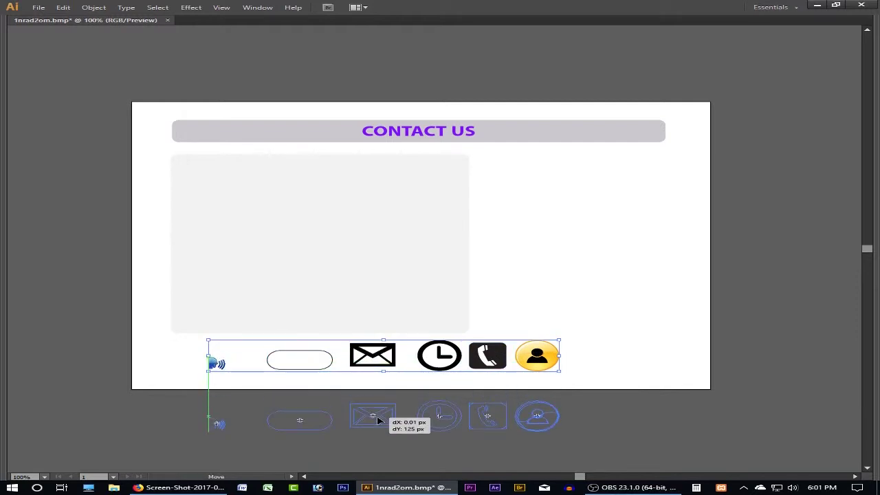
{"action": "left_click", "coordinate": [418, 325]}
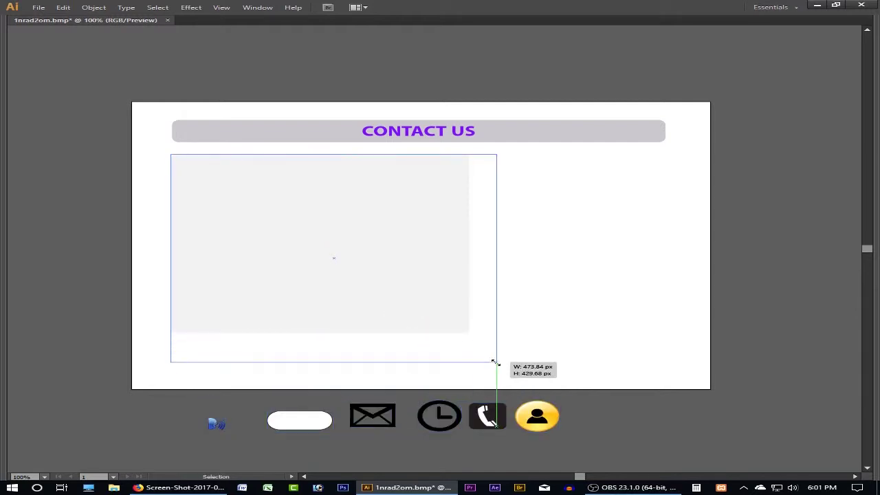
{"action": "left_click_drag", "start_coordinate": [467, 333], "coordinate": [478, 358]}
{"action": "left_click", "coordinate": [600, 339]}
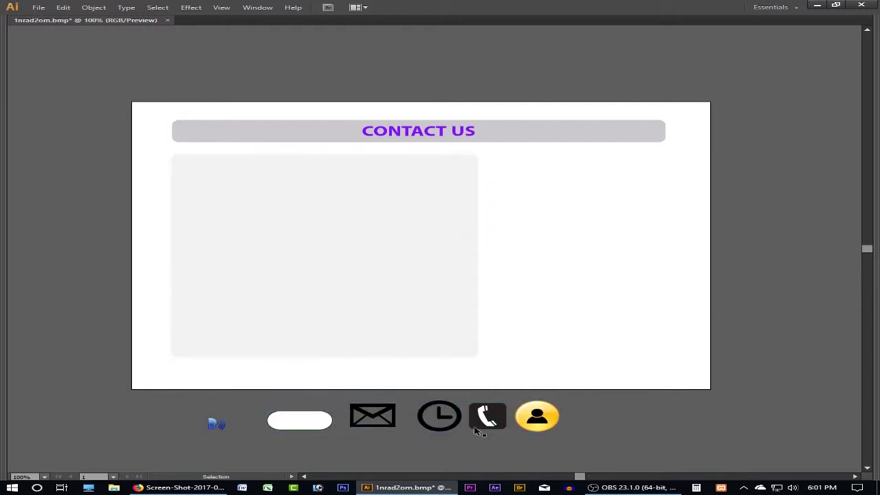
{"action": "left_click", "coordinate": [171, 488]}
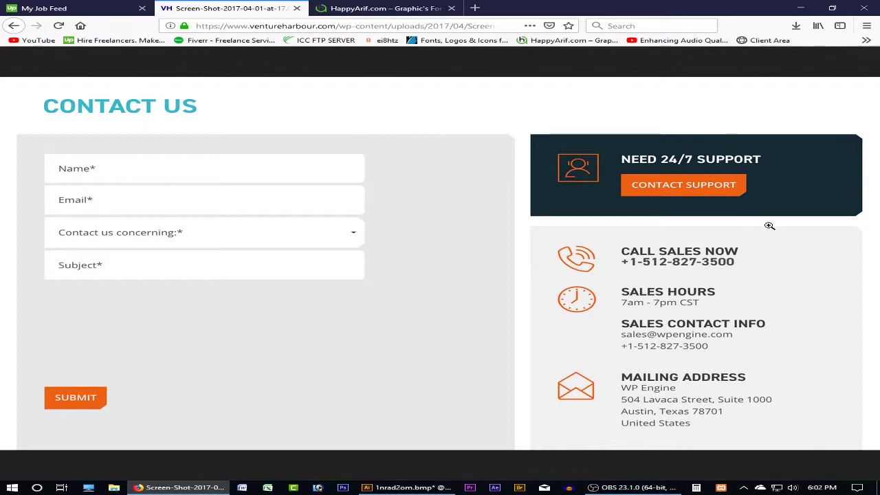
Copy the grey panel to the right, shrink it into a short box, and shift its fill toward navy.
{"action": "left_click", "coordinate": [396, 488]}
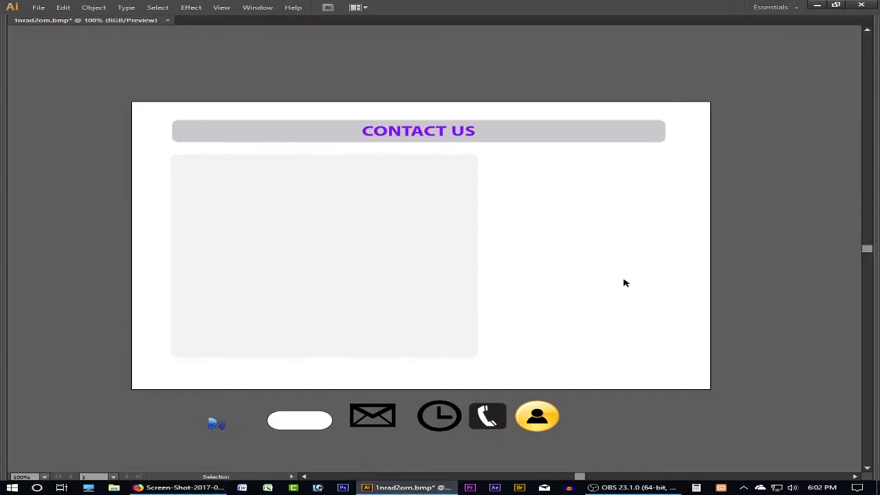
{"action": "left_click_drag", "start_coordinate": [357, 190], "coordinate": [683, 192]}
{"action": "left_click_drag", "start_coordinate": [802, 358], "coordinate": [694, 204]}
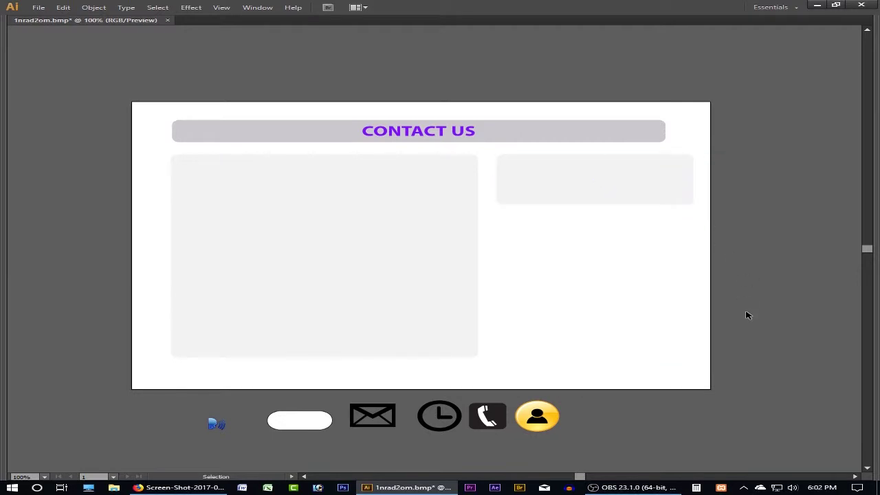
{"action": "key", "text": "Tab"}
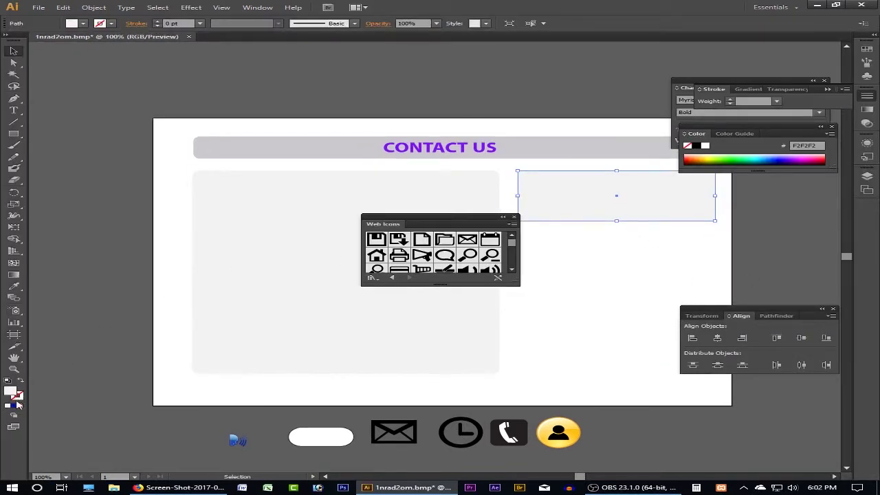
{"action": "double_click", "coordinate": [12, 396]}
{"action": "left_click_drag", "start_coordinate": [453, 213], "coordinate": [432, 260]}
Confirm the dark navy 000F5B box fill and copy the CONTACT US heading into the box.
{"action": "left_click", "coordinate": [585, 187]}
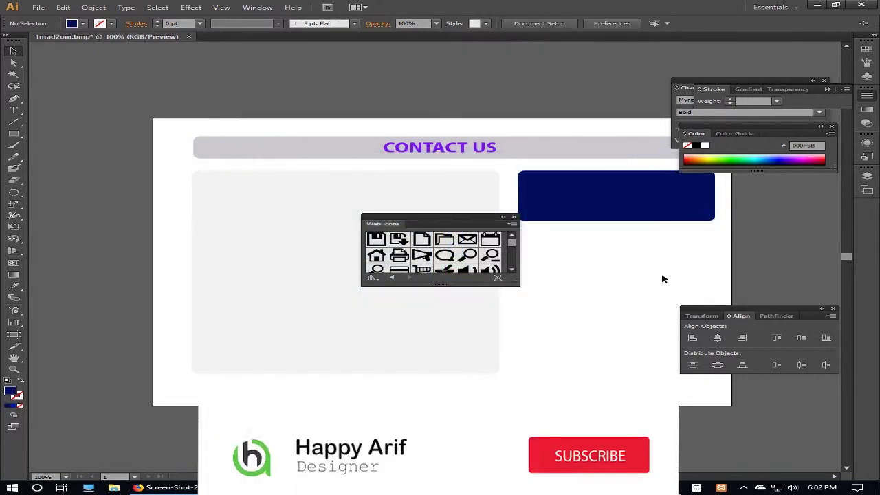
{"action": "left_click", "coordinate": [615, 215]}
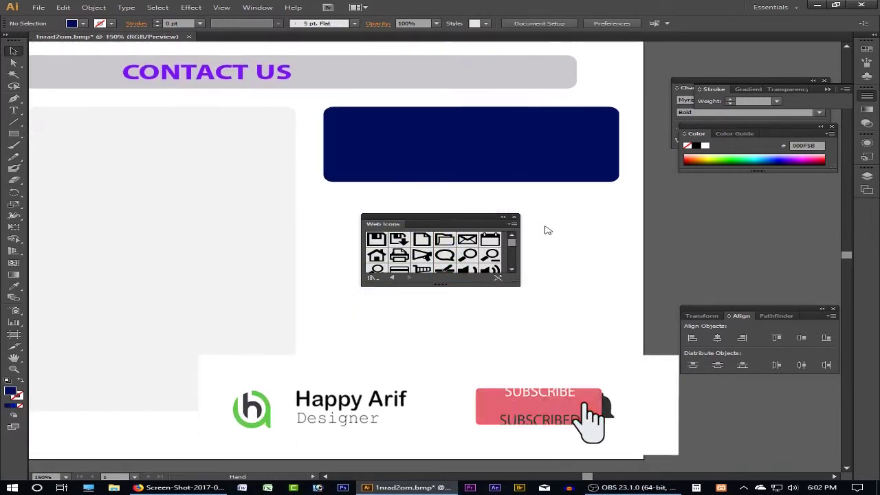
{"action": "left_click_drag", "start_coordinate": [217, 72], "coordinate": [462, 134]}
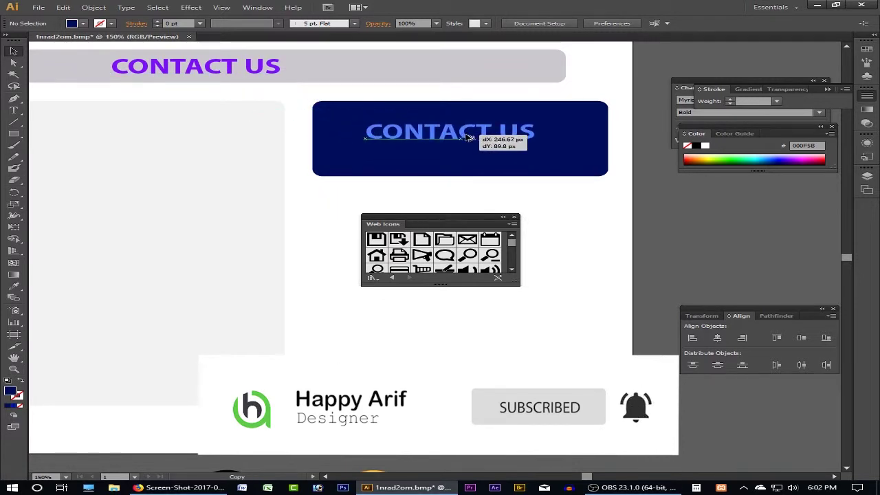
Retype the copied heading to read NEED 24/7 SUPPORT.
{"action": "key", "text": "ctrl+a"}
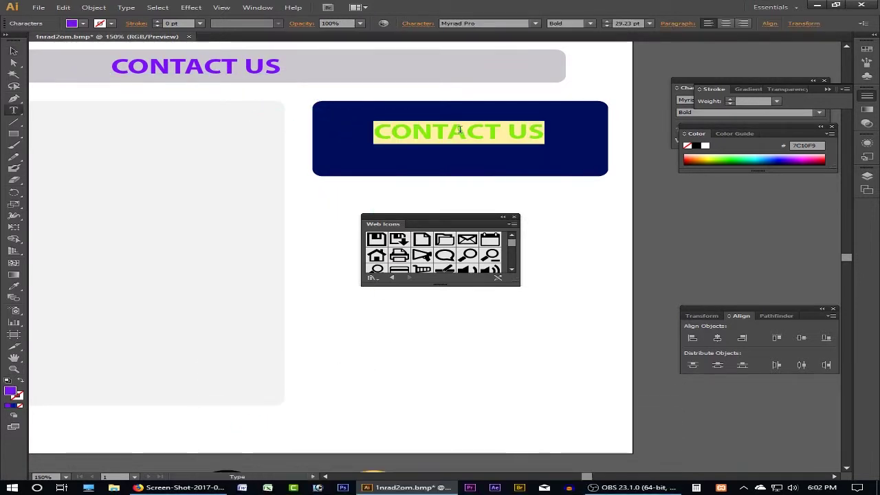
{"action": "type", "text": "NB"}
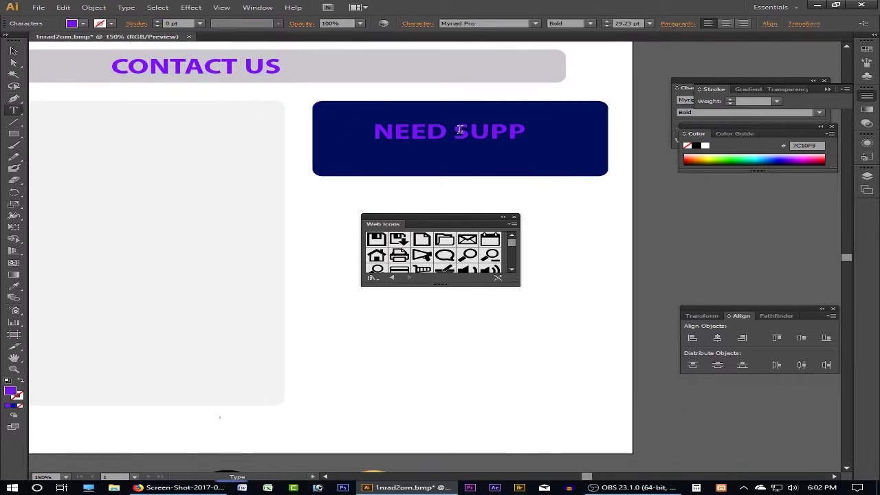
{"action": "type", "text": "ORT"}
{"action": "type", "text": "2"}
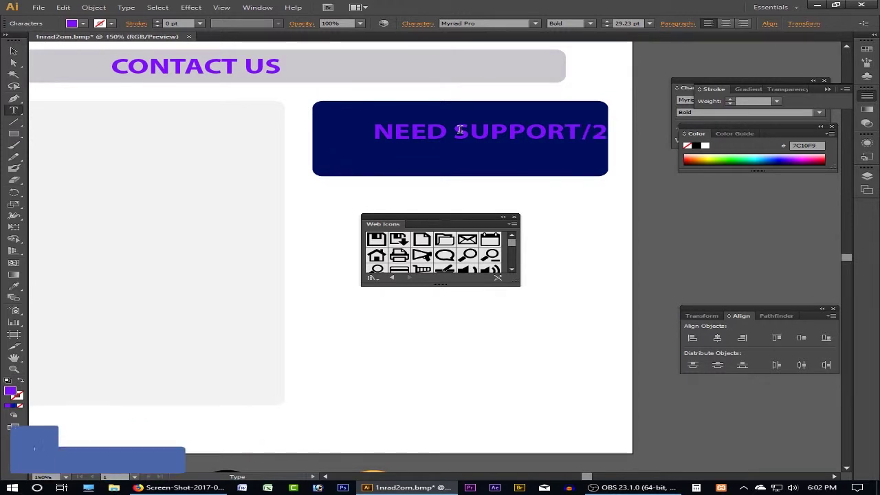
{"action": "key", "text": "BackSpace"}
{"action": "key", "text": "BackSpace"}
{"action": "type", "text": "247"}
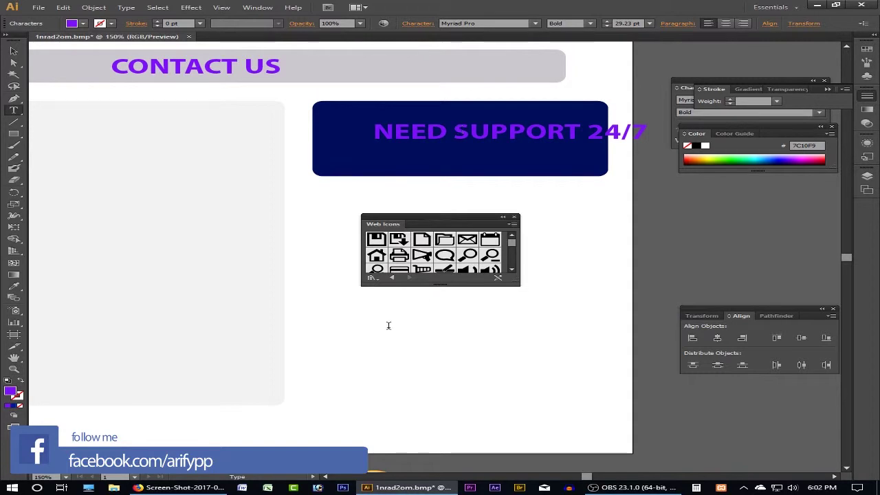
{"action": "left_click", "coordinate": [200, 487]}
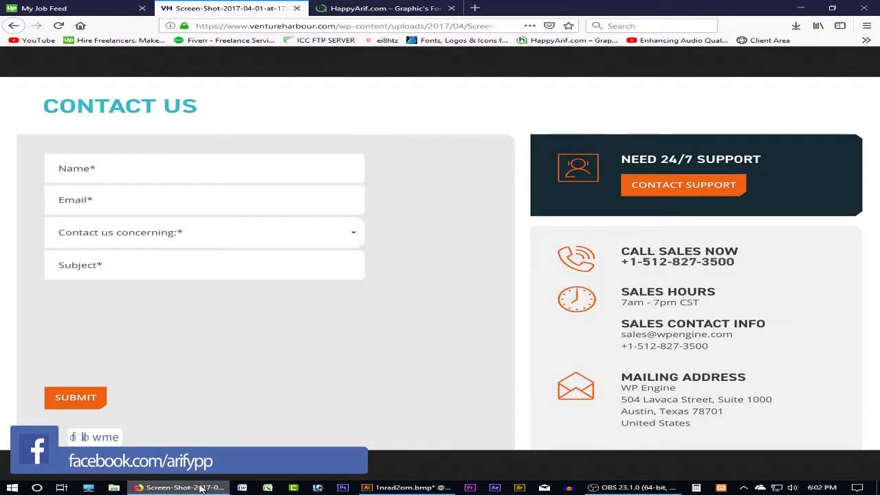
{"action": "left_click", "coordinate": [406, 487]}
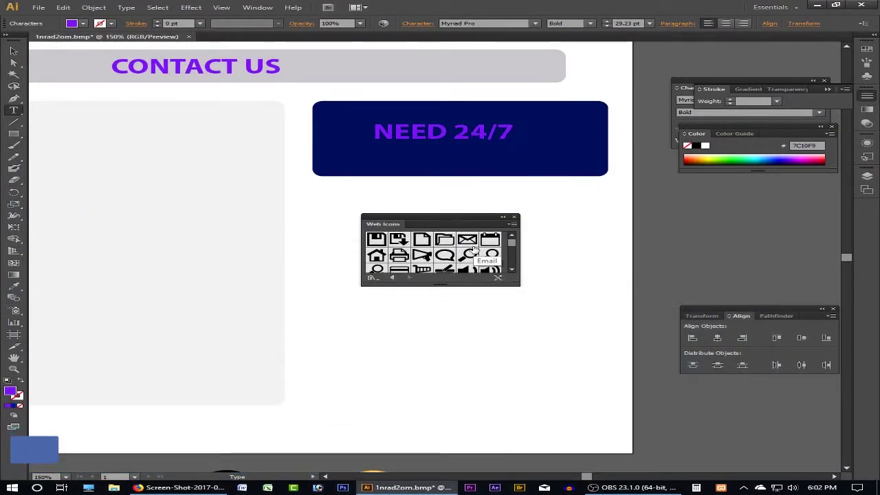
{"action": "type", "text": "SUPPORT"}
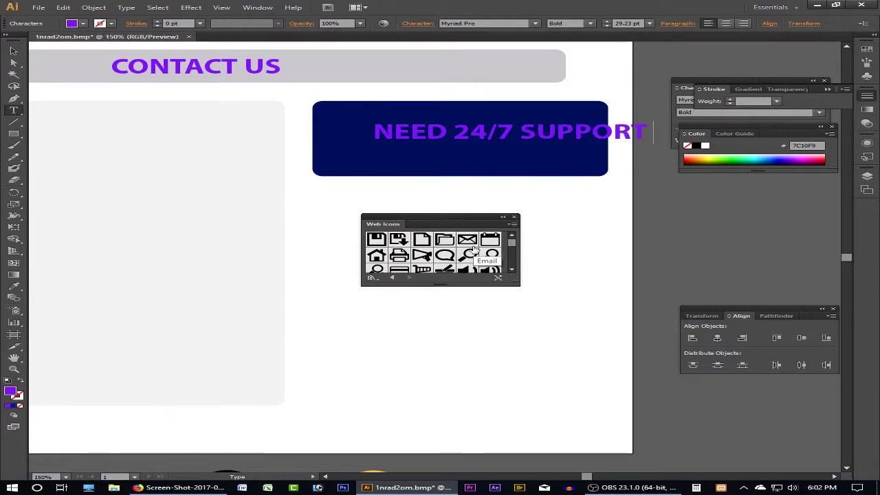
{"action": "key", "text": "Escape"}
Recolour the support heading near-white (E1DFE5).
{"action": "left_click", "coordinate": [82, 23]}
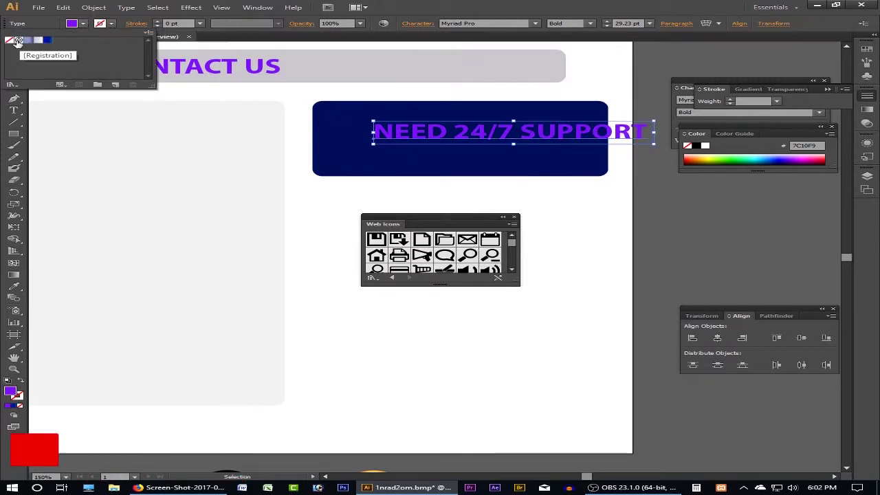
{"action": "left_click", "coordinate": [10, 391]}
{"action": "double_click", "coordinate": [10, 391]}
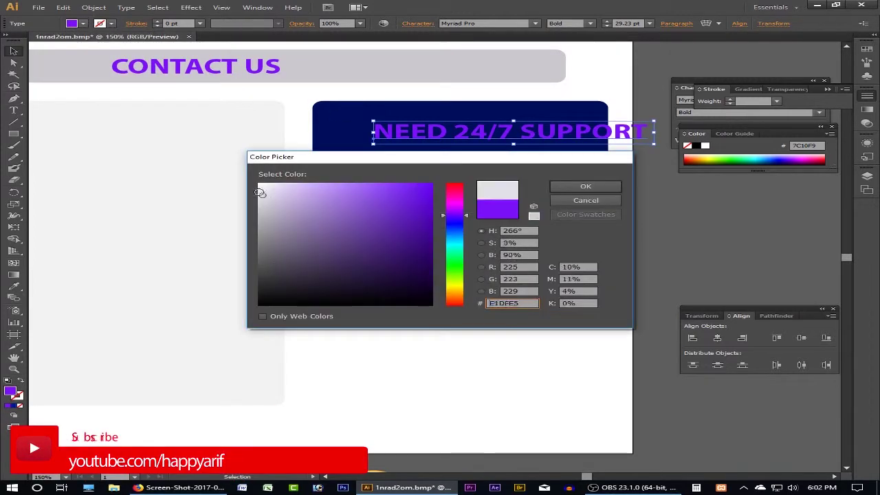
{"action": "key", "text": "Return"}
{"action": "key", "text": "Tab"}
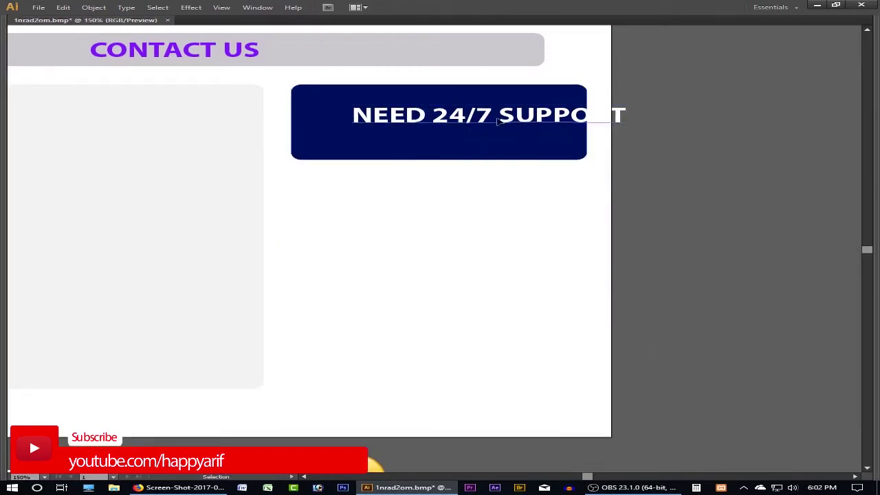
Scale down the NEED 24/7 SUPPORT text and nudge it right inside the navy box, then view the reference.
{"action": "mouse_move", "coordinate": [497, 121]}
{"action": "left_mouse_down"}
{"action": "mouse_move", "coordinate": [470, 122]}
{"action": "mouse_move", "coordinate": [476, 134]}
{"action": "left_mouse_up"}
{"action": "left_click_drag", "start_coordinate": [586, 130], "coordinate": [560, 130]}
{"action": "left_click_drag", "start_coordinate": [501, 123], "coordinate": [510, 122]}
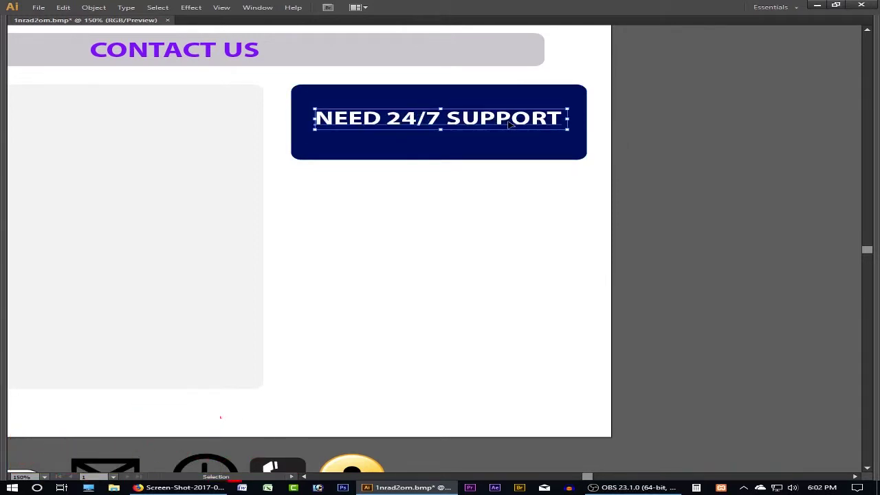
{"action": "key", "text": "Right"}
{"action": "key", "text": "Right"}
{"action": "key", "text": "Right"}
{"action": "key", "text": "Right"}
{"action": "key", "text": "Right"}
{"action": "key", "text": "Right"}
{"action": "key", "text": "Right"}
{"action": "key", "text": "Right"}
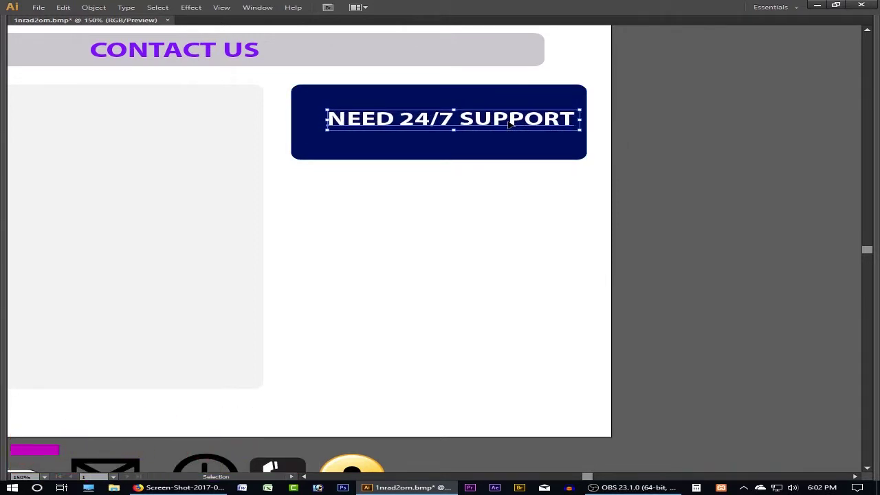
{"action": "key", "text": "Right"}
{"action": "key", "text": "Right"}
{"action": "key", "text": "Right"}
{"action": "left_click", "coordinate": [479, 272]}
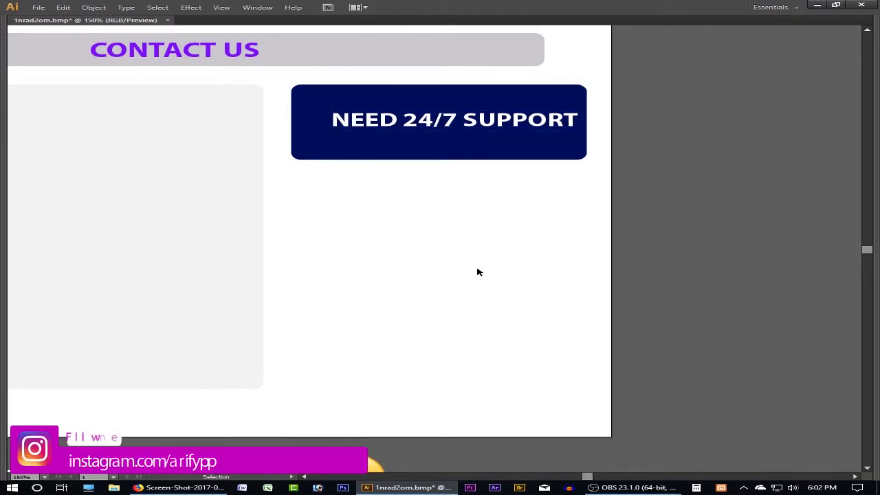
{"action": "left_click_drag", "start_coordinate": [434, 236], "coordinate": [624, 229]}
{"action": "left_click", "coordinate": [563, 125]}
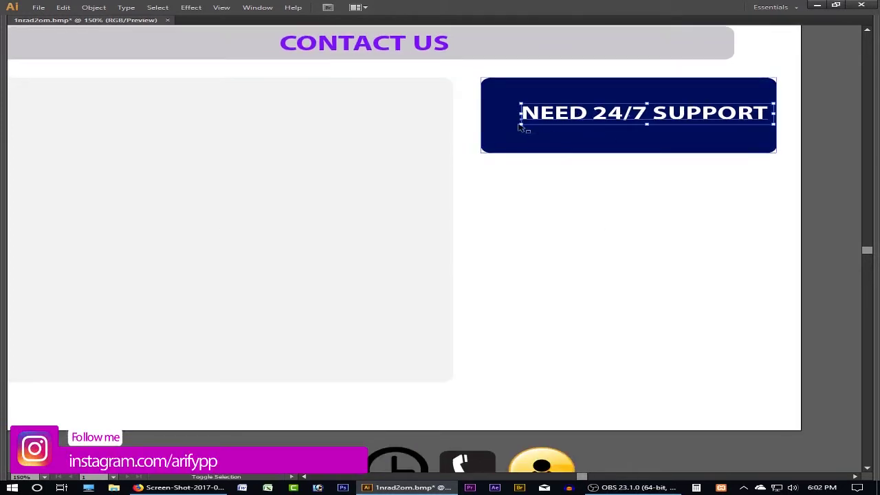
{"action": "left_click_drag", "start_coordinate": [520, 123], "coordinate": [534, 123]}
{"action": "left_click", "coordinate": [569, 211]}
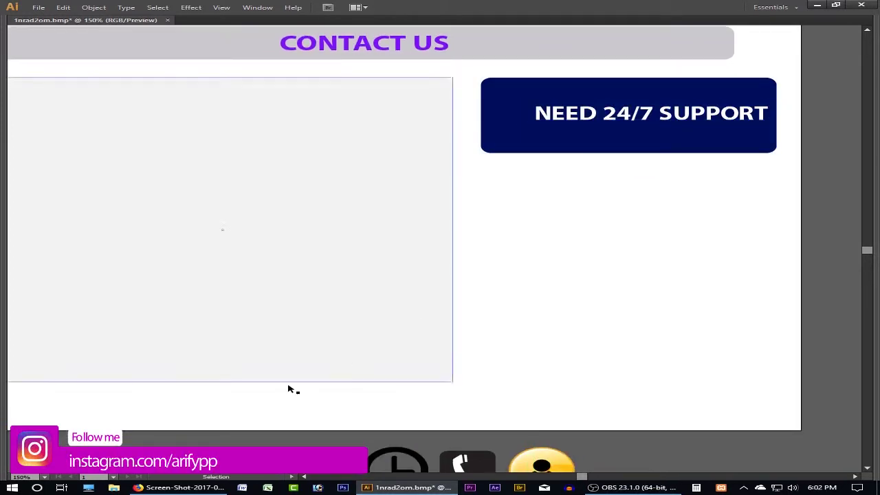
{"action": "left_click", "coordinate": [178, 488]}
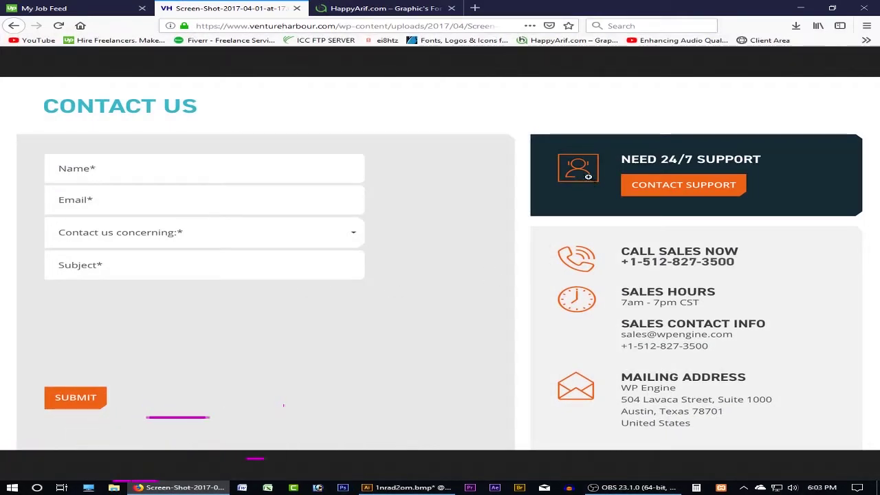
Break the person symbol's link, delete its yellow circle and leftovers, and move the figure into the button.
{"action": "left_click", "coordinate": [593, 487]}
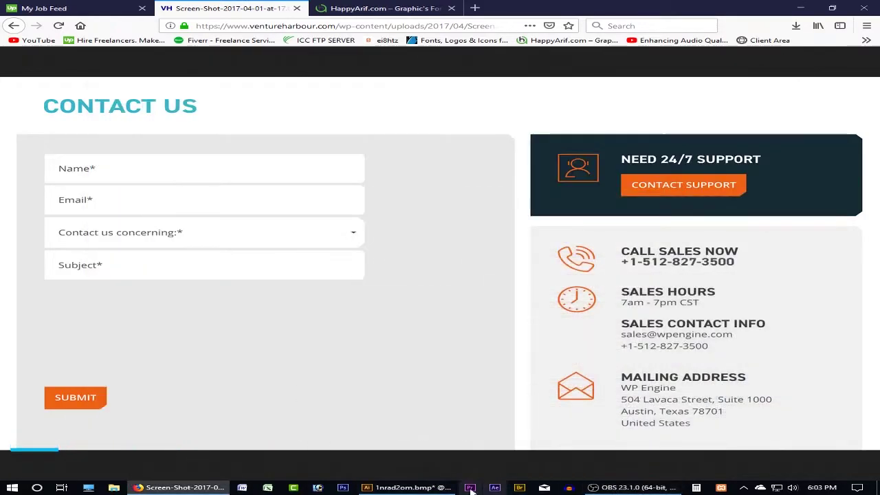
{"action": "left_click", "coordinate": [450, 487]}
{"action": "scroll", "coordinate": [511, 378], "scroll_direction": "down", "scroll_amount": 2}
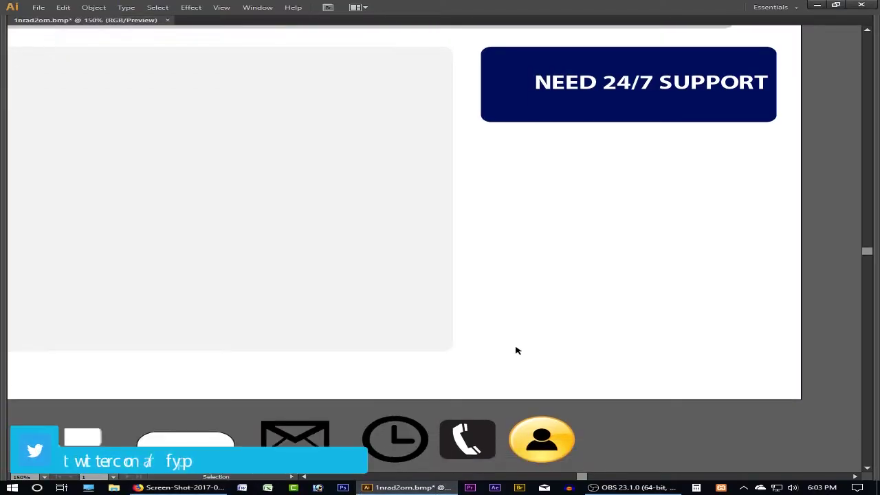
{"action": "scroll", "coordinate": [512, 369], "scroll_direction": "down", "scroll_amount": 1}
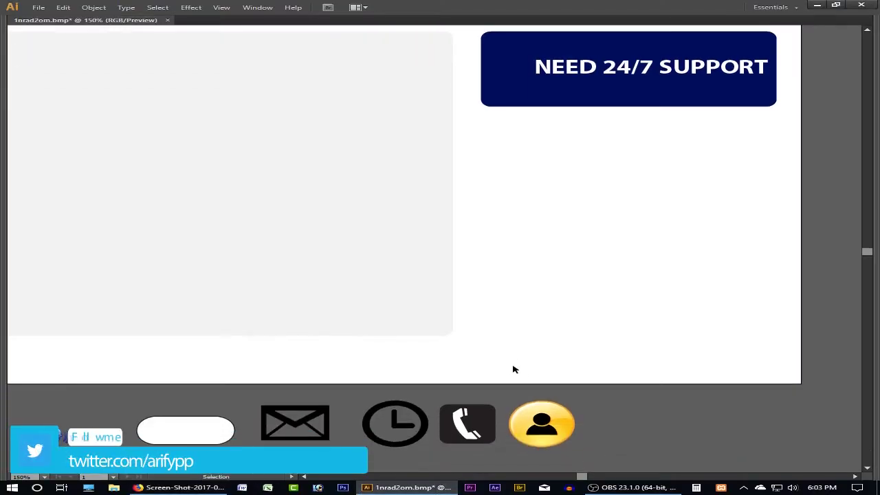
{"action": "right_click", "coordinate": [556, 424]}
{"action": "left_click", "coordinate": [617, 365]}
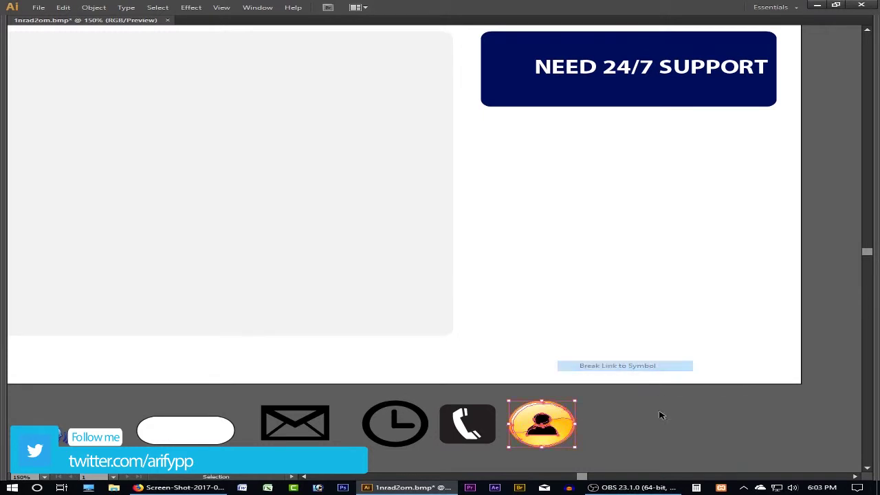
{"action": "left_click", "coordinate": [660, 415]}
{"action": "key", "text": "Delete"}
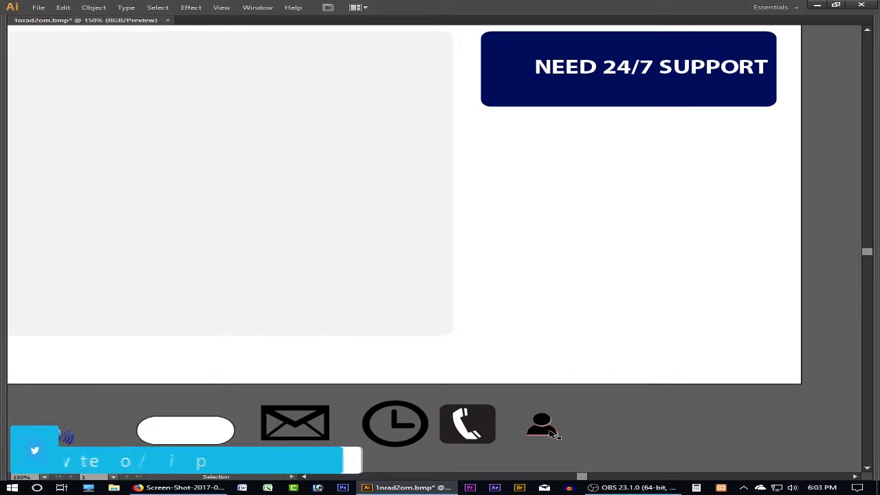
{"action": "left_click", "coordinate": [543, 423]}
{"action": "mouse_move", "coordinate": [543, 425]}
{"action": "left_mouse_down"}
{"action": "mouse_move", "coordinate": [622, 426]}
{"action": "mouse_move", "coordinate": [507, 69]}
{"action": "left_mouse_up"}
{"action": "left_click", "coordinate": [556, 431]}
{"action": "key", "text": "Delete"}
Set the person icon's fill to white (#FFFFFF).
{"action": "key", "text": "Tab"}
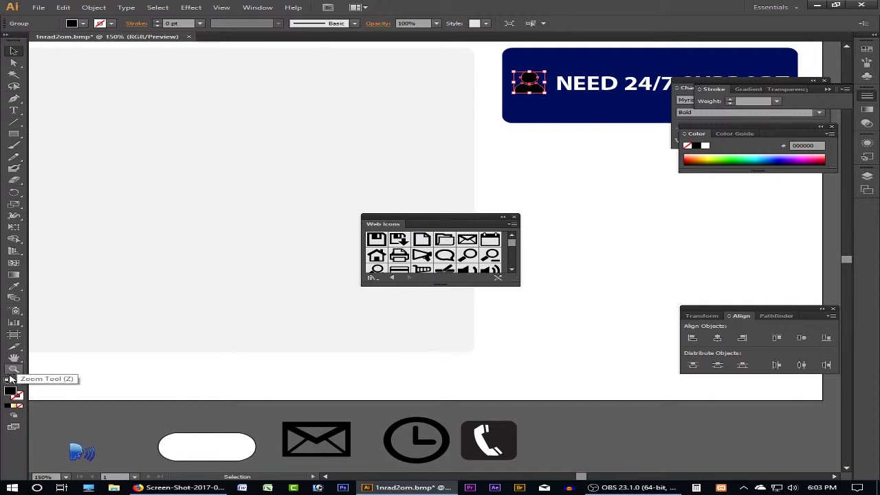
{"action": "double_click", "coordinate": [10, 391]}
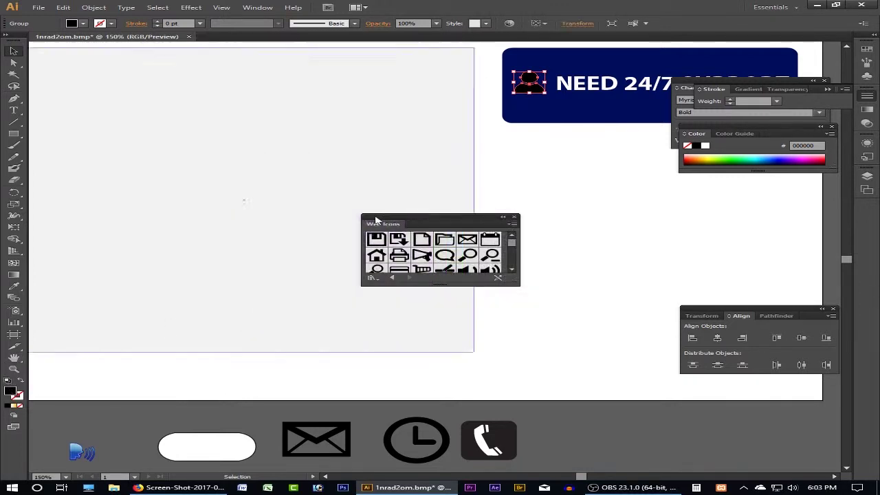
{"action": "type", "text": "ffffff"}
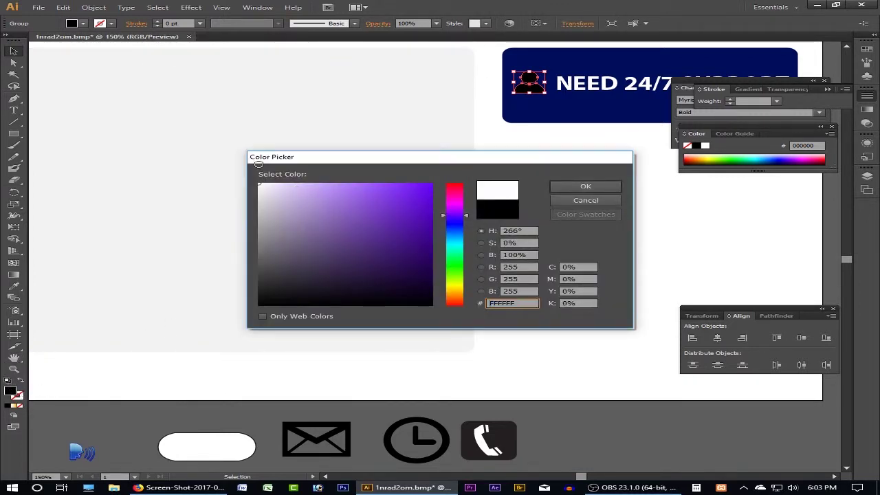
{"action": "key", "text": "Return"}
{"action": "key", "text": "Tab"}
Move the person icon and heading up in the navy box and restore the heading's width.
{"action": "scroll", "coordinate": [586, 195], "scroll_direction": "up", "scroll_amount": 1}
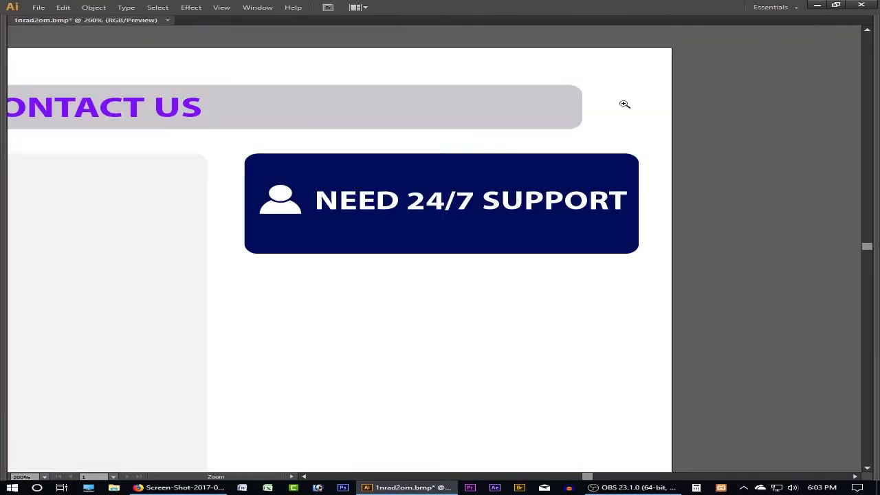
{"action": "scroll", "coordinate": [625, 104], "scroll_direction": "up", "scroll_amount": 1}
{"action": "scroll", "coordinate": [511, 202], "scroll_direction": "left", "scroll_amount": 2}
{"action": "scroll", "coordinate": [431, 271], "scroll_direction": "left", "scroll_amount": 1}
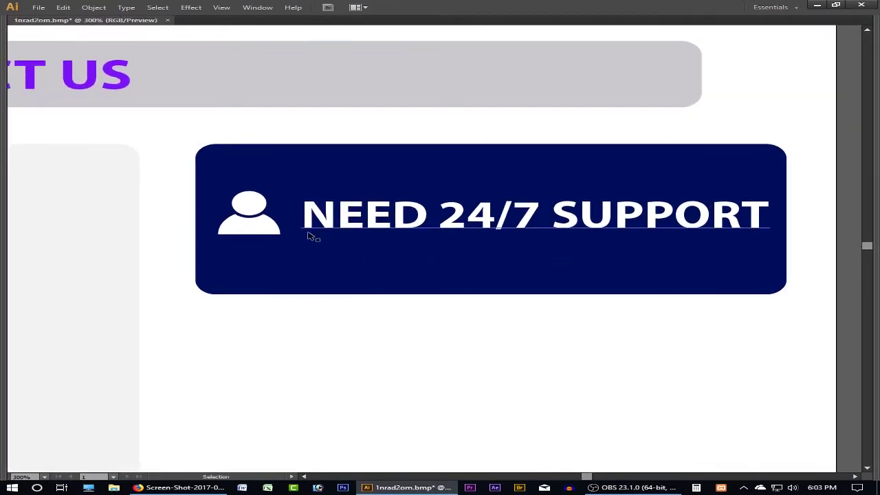
{"action": "left_click", "coordinate": [255, 206]}
{"action": "left_click_drag", "start_coordinate": [380, 225], "coordinate": [375, 198]}
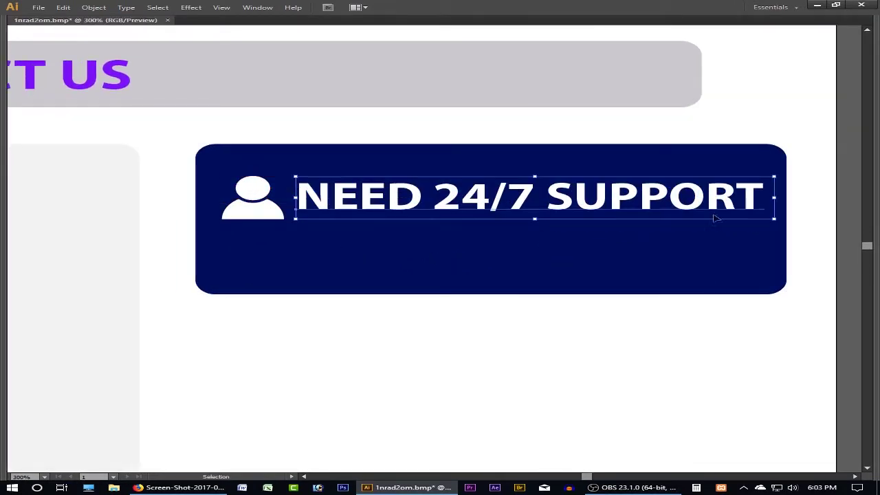
{"action": "left_click_drag", "start_coordinate": [774, 219], "coordinate": [643, 218]}
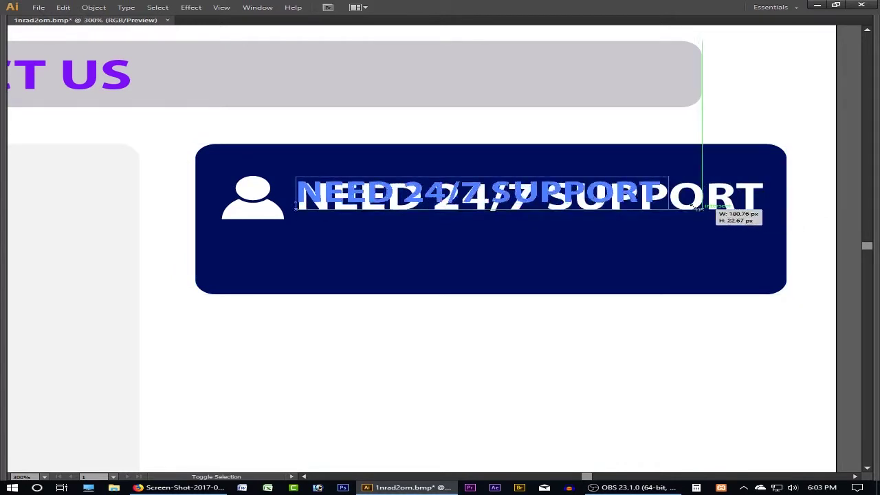
{"action": "left_click", "coordinate": [570, 394]}
Scale the NEED 24/7 SUPPORT heading down.
{"action": "left_click", "coordinate": [485, 195]}
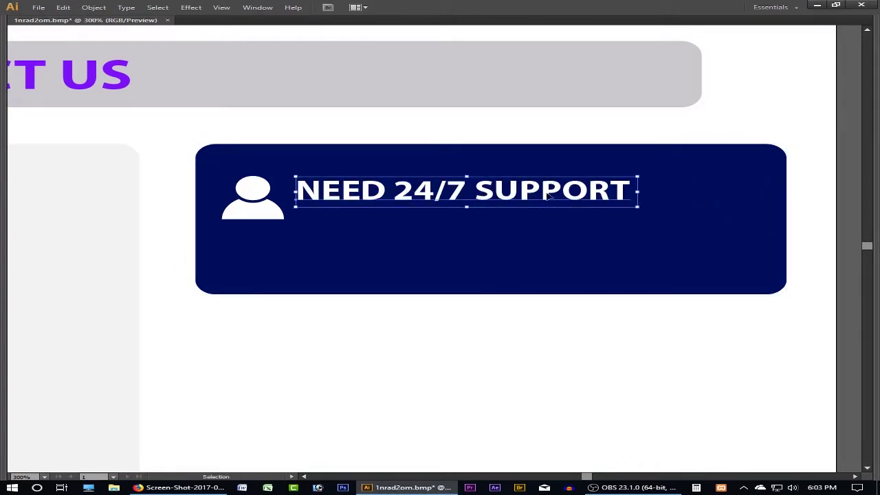
{"action": "left_click_drag", "start_coordinate": [634, 180], "coordinate": [615, 210]}
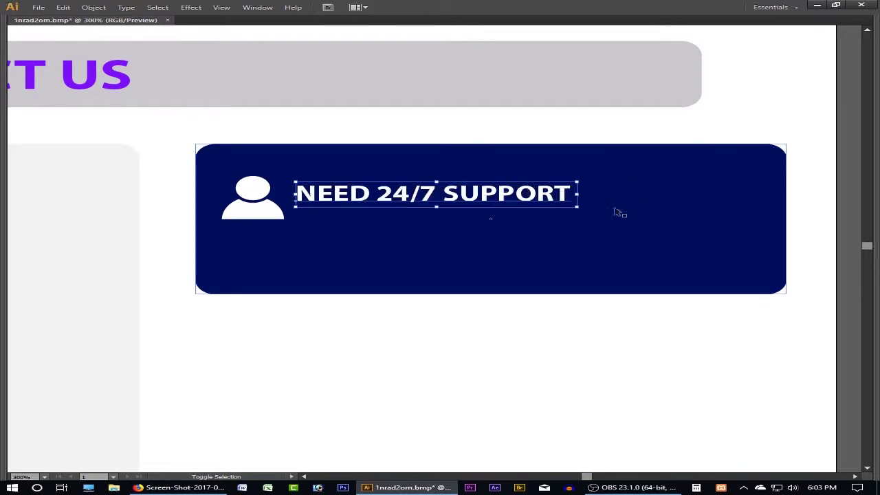
{"action": "left_click", "coordinate": [454, 384]}
{"action": "left_click", "coordinate": [182, 488]}
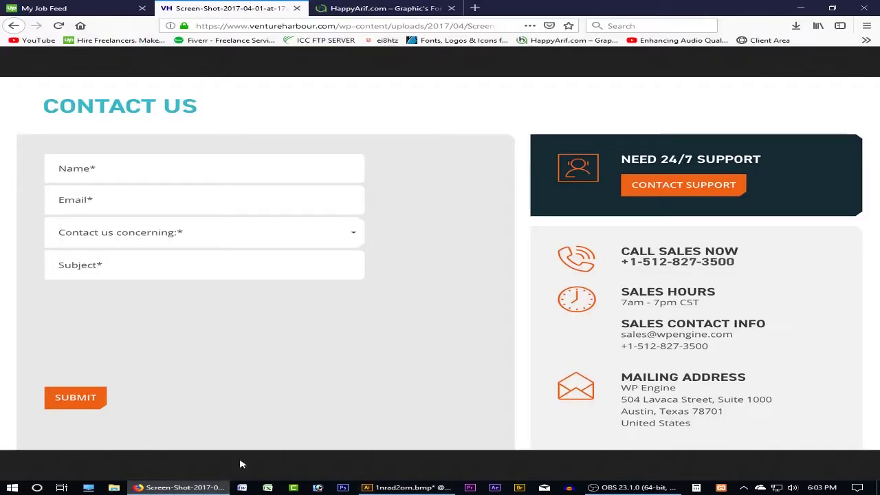
{"action": "left_click", "coordinate": [152, 487]}
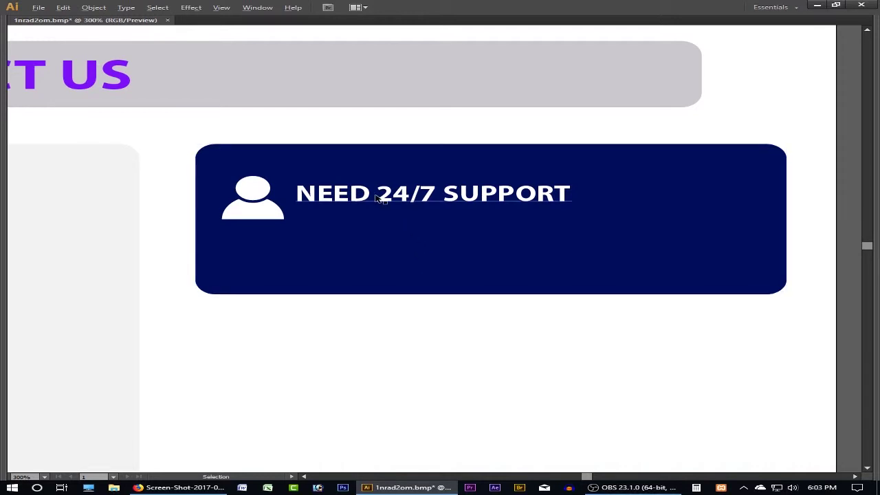
Duplicate the heading just below it and retype the copy as Contact Support.
{"action": "left_click_drag", "start_coordinate": [380, 199], "coordinate": [380, 229], "text": "alt"}
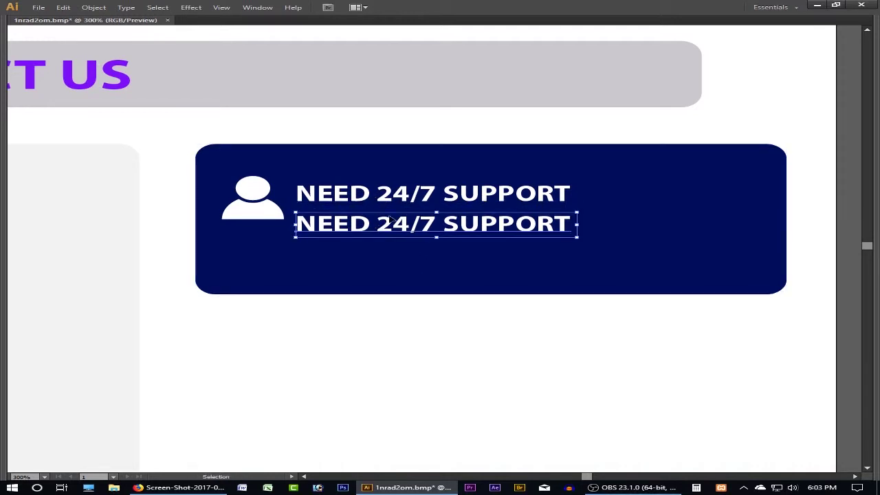
{"action": "triple_click", "coordinate": [392, 234]}
{"action": "left_click", "coordinate": [179, 487]}
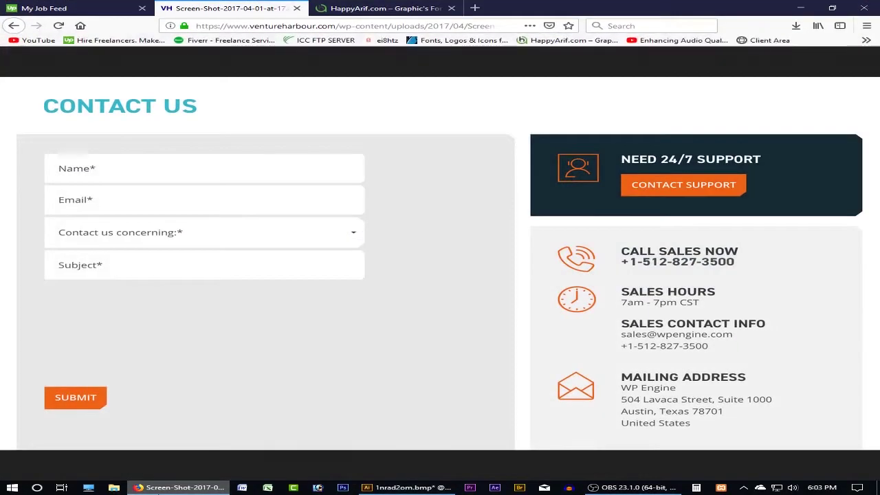
{"action": "key", "text": "alt+Tab"}
{"action": "type", "text": "C"}
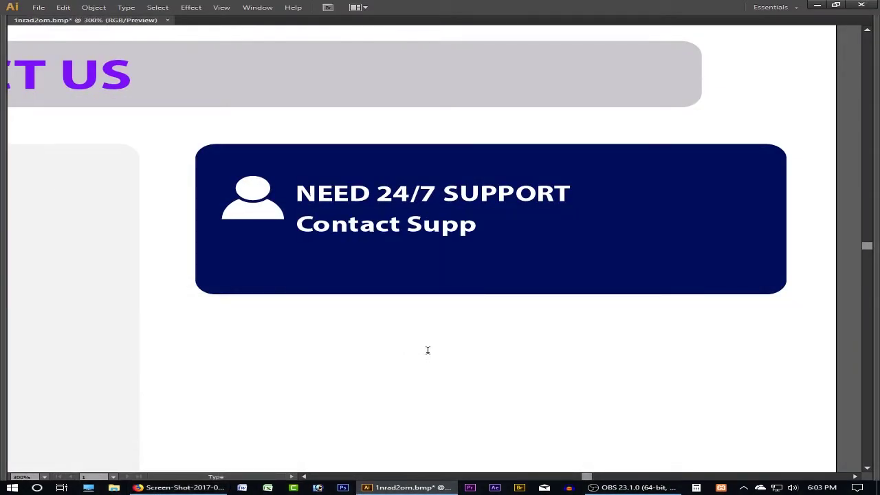
{"action": "key", "text": "Escape"}
{"action": "left_click", "coordinate": [180, 487]}
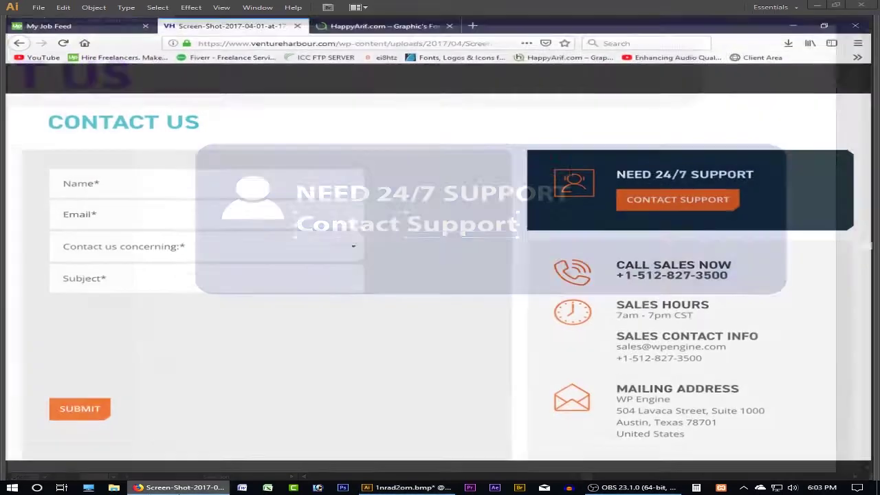
{"action": "key", "text": "alt+Tab"}
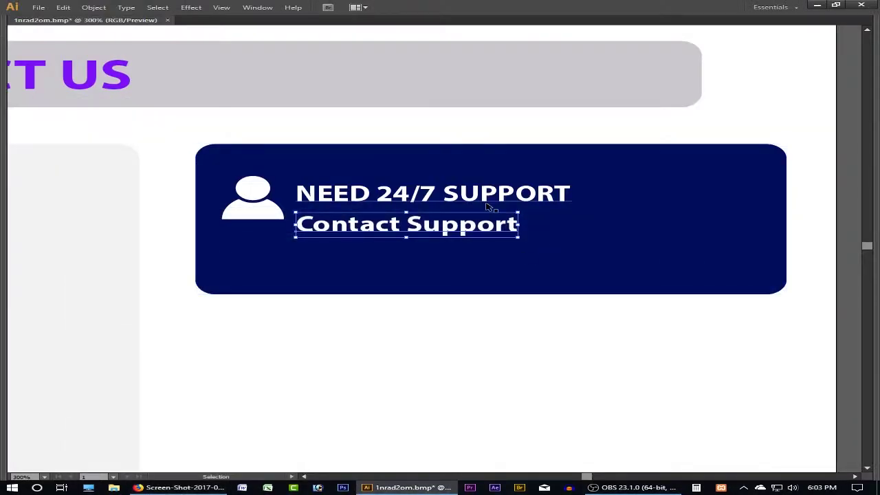
Shrink the heading further and fit a smaller Contact Support line directly beneath it.
{"action": "left_click", "coordinate": [490, 204]}
{"action": "left_click_drag", "start_coordinate": [576, 207], "coordinate": [507, 200]}
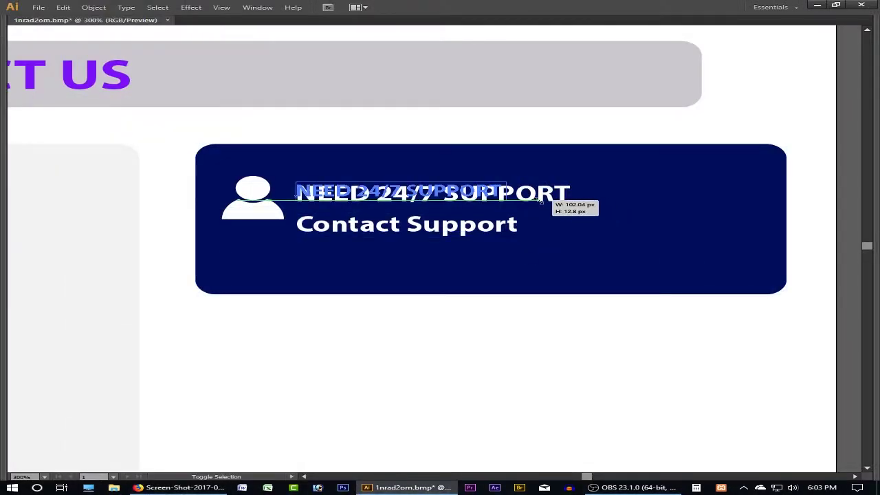
{"action": "left_click_drag", "start_coordinate": [453, 237], "coordinate": [453, 232]}
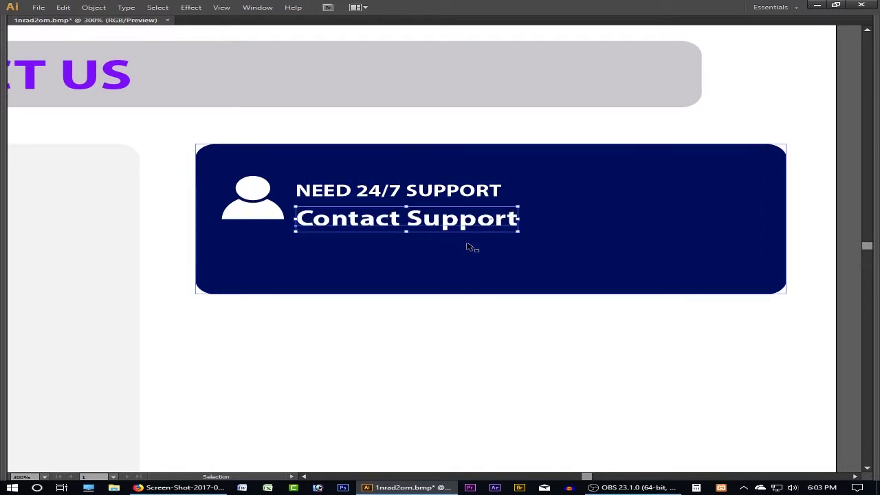
{"action": "left_click_drag", "start_coordinate": [513, 235], "coordinate": [492, 231]}
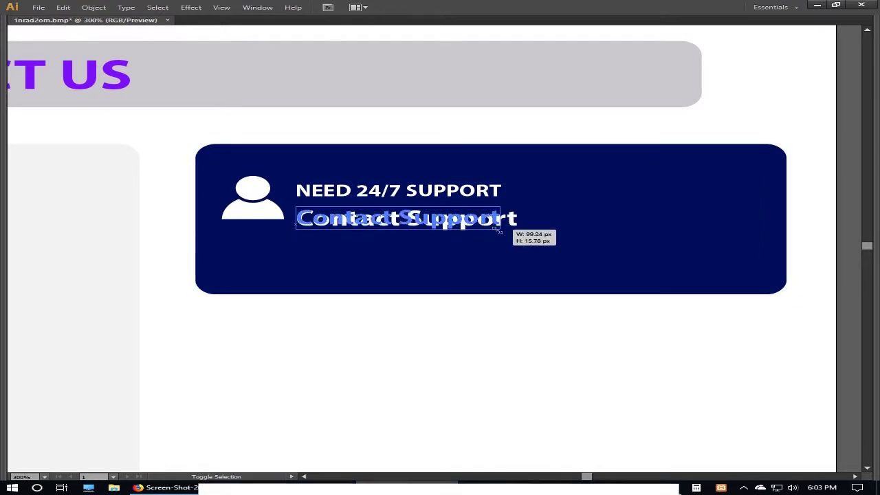
{"action": "left_click", "coordinate": [465, 348]}
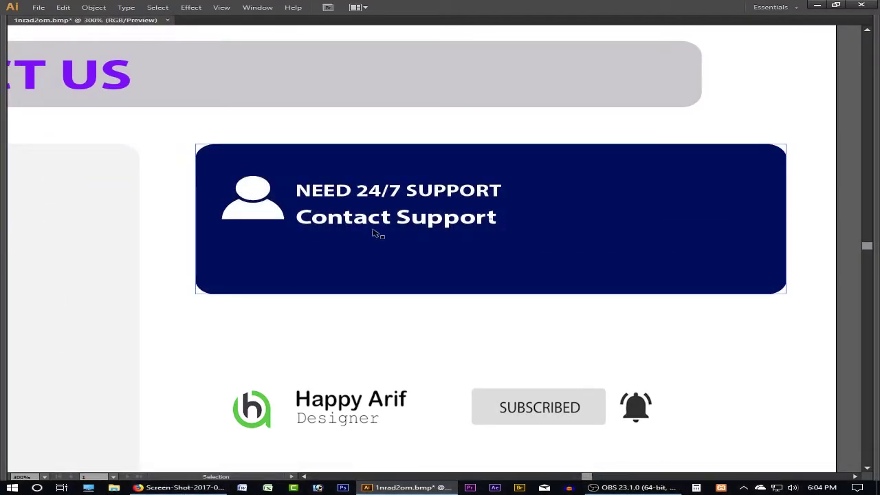
{"action": "left_click", "coordinate": [373, 231]}
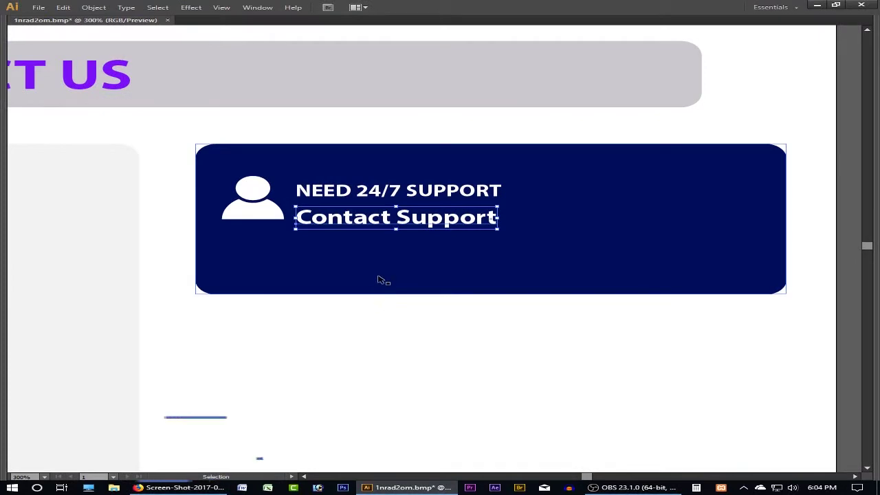
Draw a rectangle over the Contact Support text.
{"action": "key", "text": "Tab"}
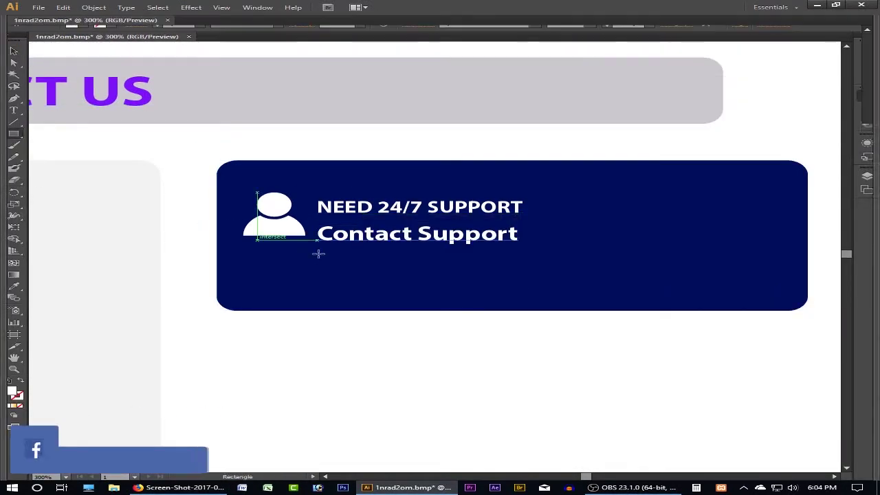
{"action": "key", "text": "m"}
{"action": "mouse_move", "coordinate": [297, 209]}
{"action": "left_mouse_down"}
{"action": "mouse_move", "coordinate": [384, 233]}
{"action": "mouse_move", "coordinate": [508, 230]}
{"action": "left_mouse_up"}
{"action": "key", "text": "v"}
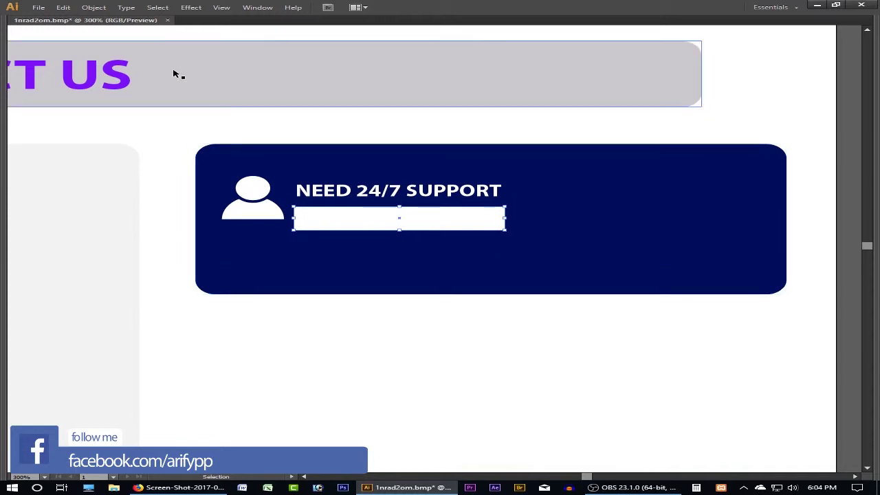
{"action": "key", "text": "Tab"}
Fill the rectangle with orange-red #FF4A03.
{"action": "double_click", "coordinate": [9, 393]}
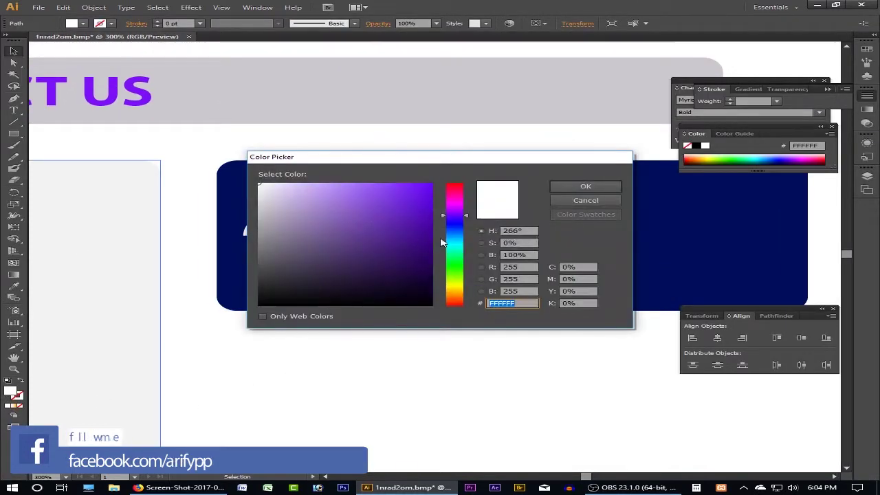
{"action": "mouse_move", "coordinate": [456, 213]}
{"action": "left_mouse_down"}
{"action": "mouse_move", "coordinate": [462, 198]}
{"action": "mouse_move", "coordinate": [452, 300]}
{"action": "left_mouse_up"}
{"action": "left_click", "coordinate": [429, 184]}
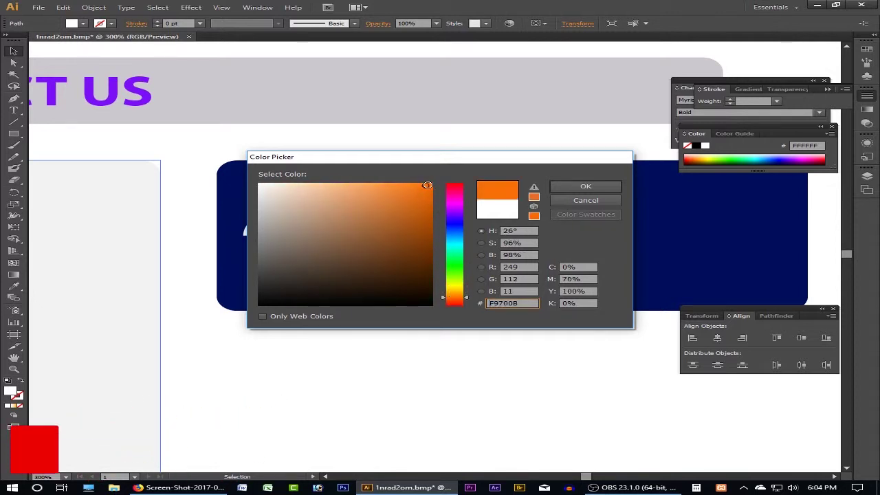
{"action": "left_click", "coordinate": [463, 301]}
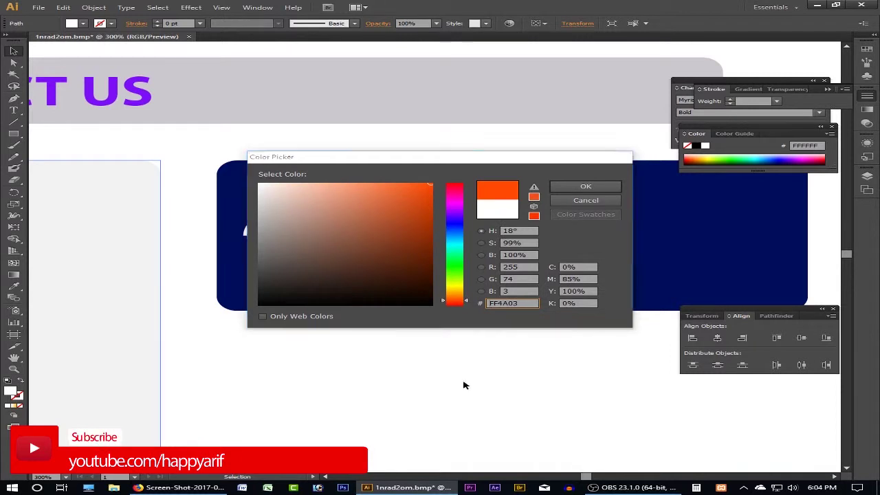
{"action": "key", "text": "Return"}
Stack the orange bar just behind the Contact Support text.
{"action": "key", "text": "Tab"}
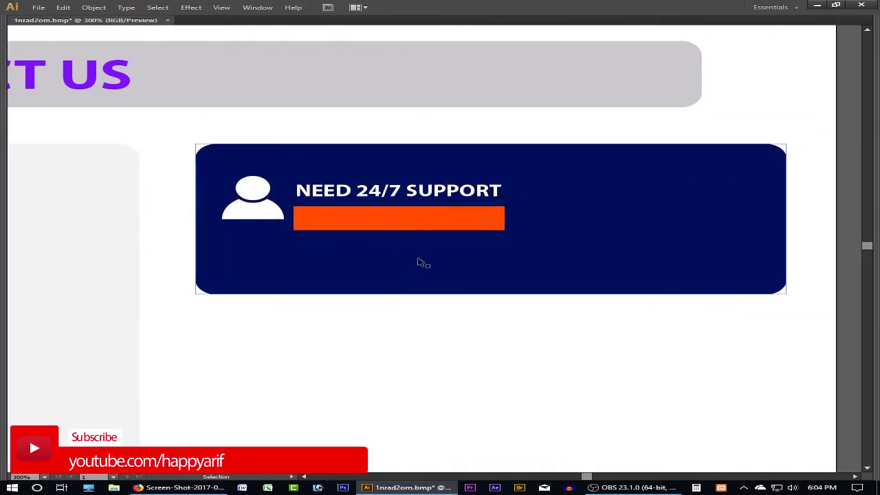
{"action": "key", "text": "ctrl+shift+bracketleft"}
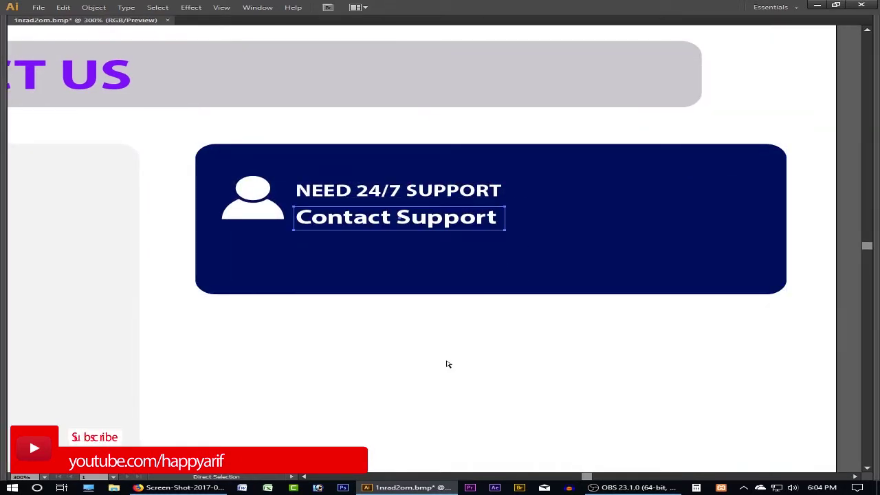
{"action": "key", "text": "ctrl+bracketright"}
{"action": "left_click", "coordinate": [467, 357]}
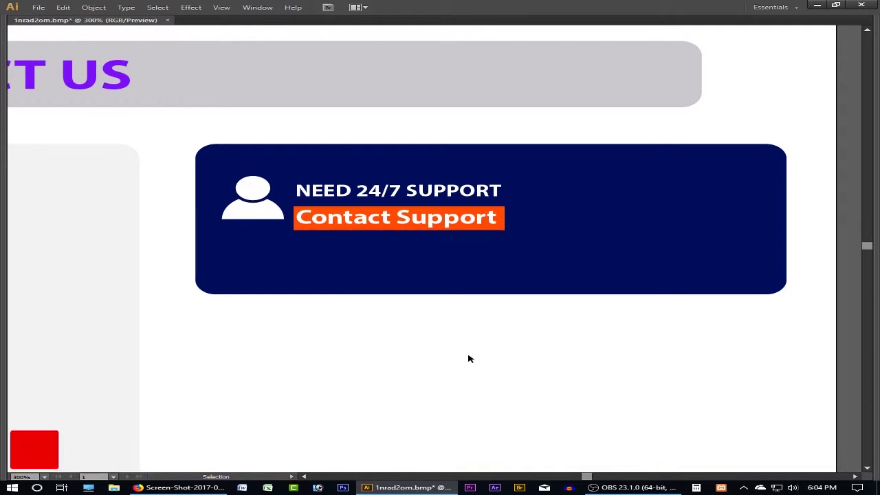
Copy the orange fill onto the person icon with the Eyedropper.
{"action": "left_click", "coordinate": [177, 487]}
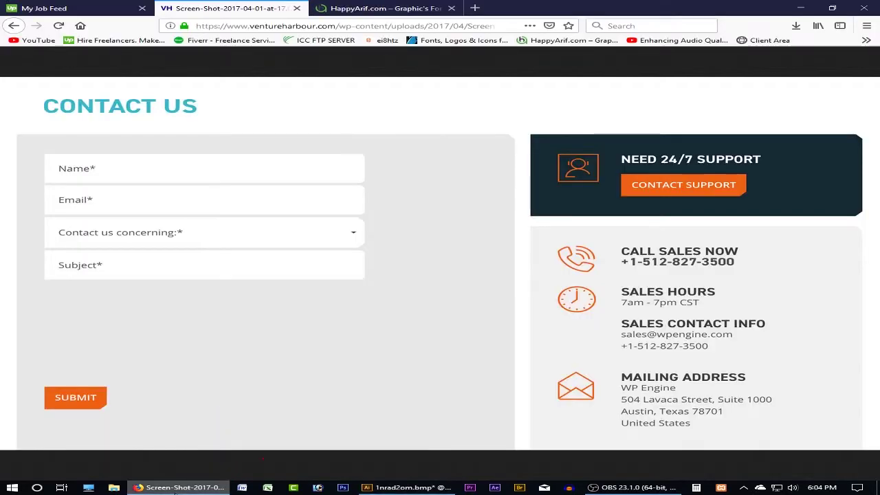
{"action": "left_click", "coordinate": [176, 488]}
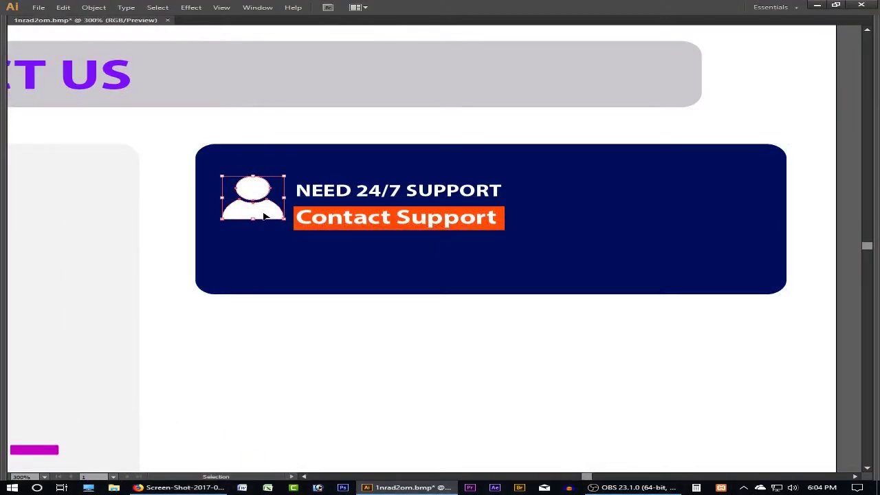
{"action": "key", "text": "i"}
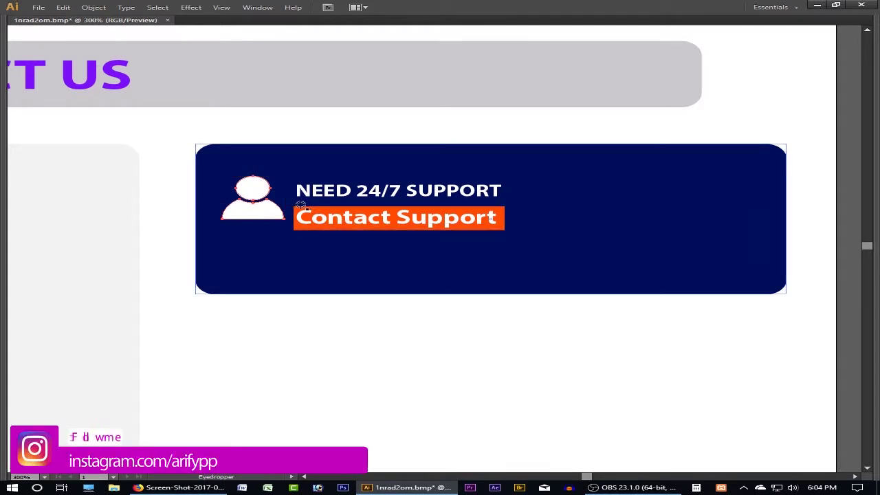
{"action": "left_click", "coordinate": [297, 209]}
{"action": "key", "text": "v"}
{"action": "left_click", "coordinate": [318, 342]}
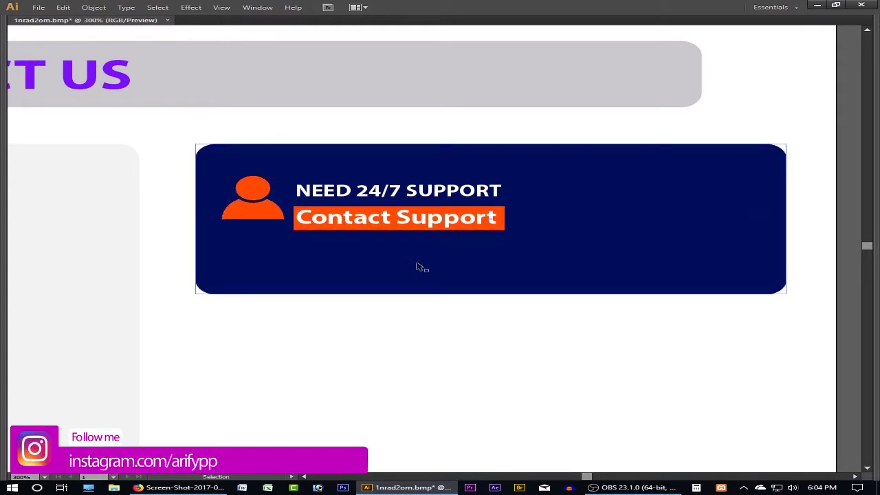
Shift Contact Support slightly right and the heading slightly left to align them.
{"action": "left_click_drag", "start_coordinate": [499, 229], "coordinate": [506, 229]}
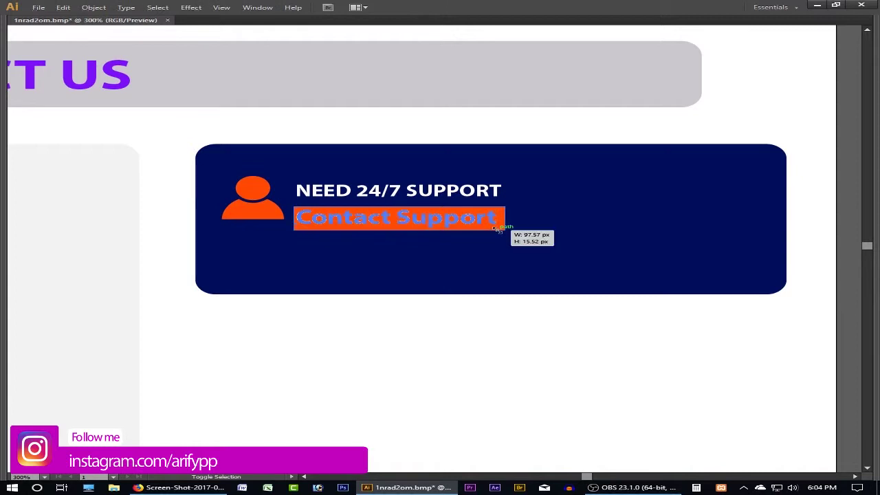
{"action": "left_click", "coordinate": [500, 201]}
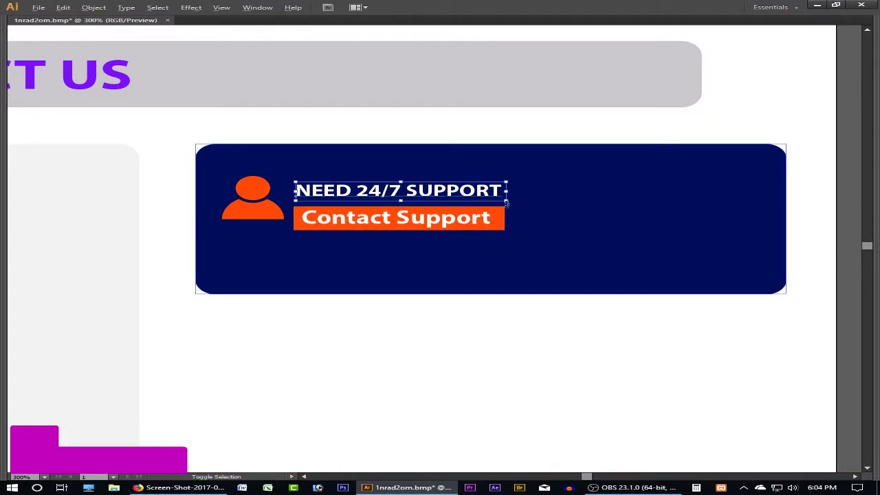
{"action": "left_click", "coordinate": [507, 204], "text": "shift"}
{"action": "left_click", "coordinate": [525, 216], "text": "shift"}
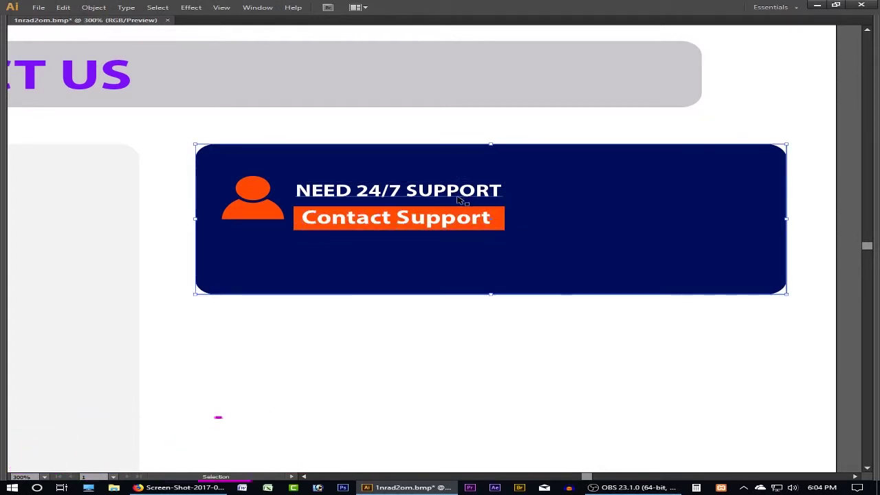
{"action": "left_click_drag", "start_coordinate": [509, 202], "coordinate": [424, 190]}
{"action": "left_click", "coordinate": [245, 440]}
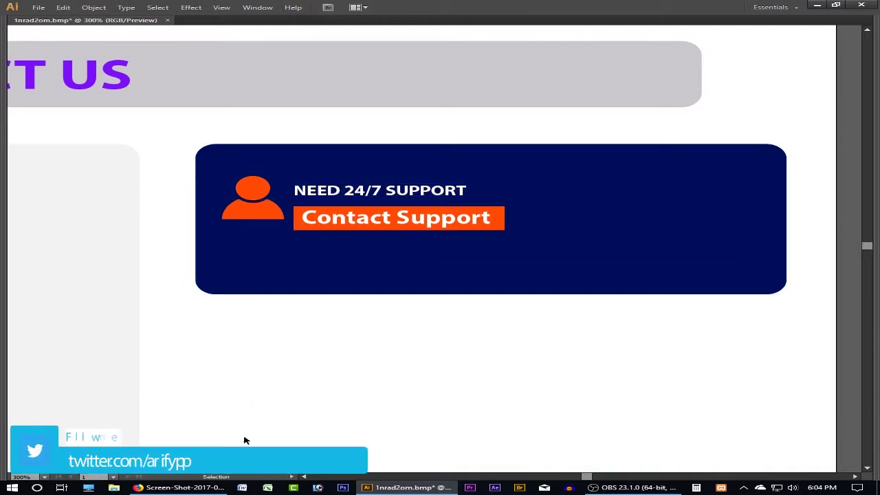
{"action": "left_click", "coordinate": [172, 488]}
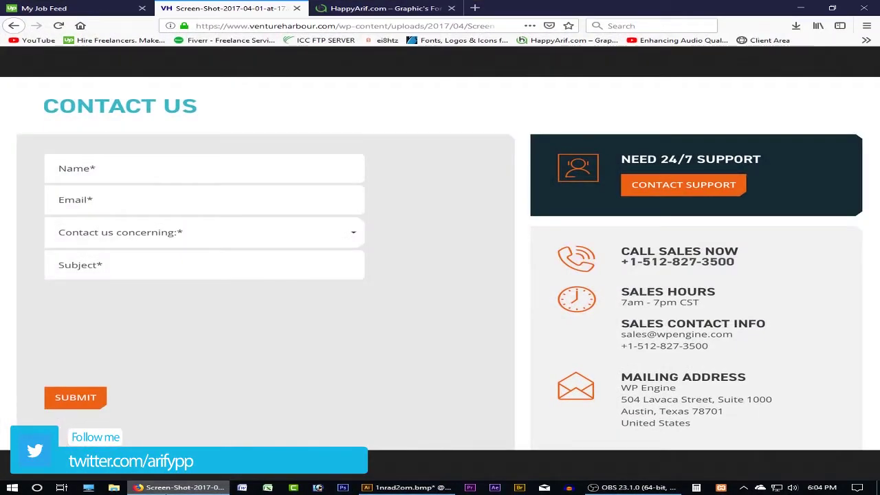
{"action": "key", "text": "alt+Tab"}
Nudge both support text lines two steps right and two steps up.
{"action": "left_click", "coordinate": [339, 218]}
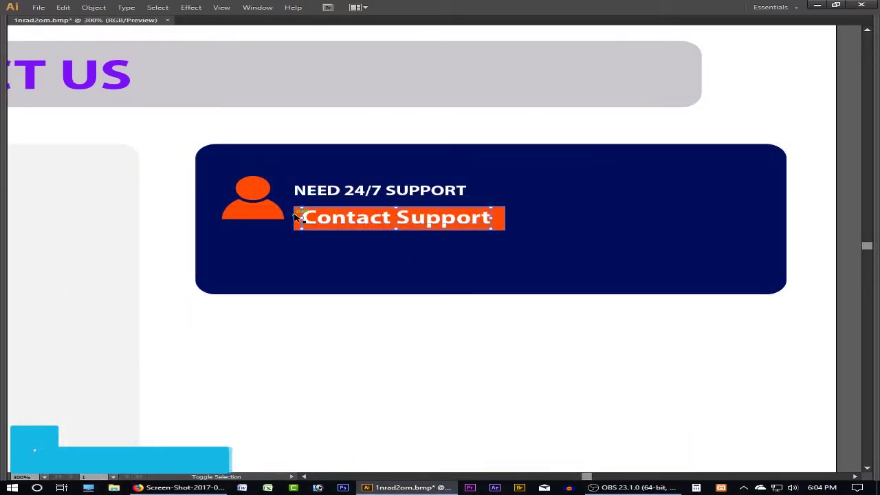
{"action": "left_click", "coordinate": [297, 193], "text": "shift"}
{"action": "key", "text": "Right"}
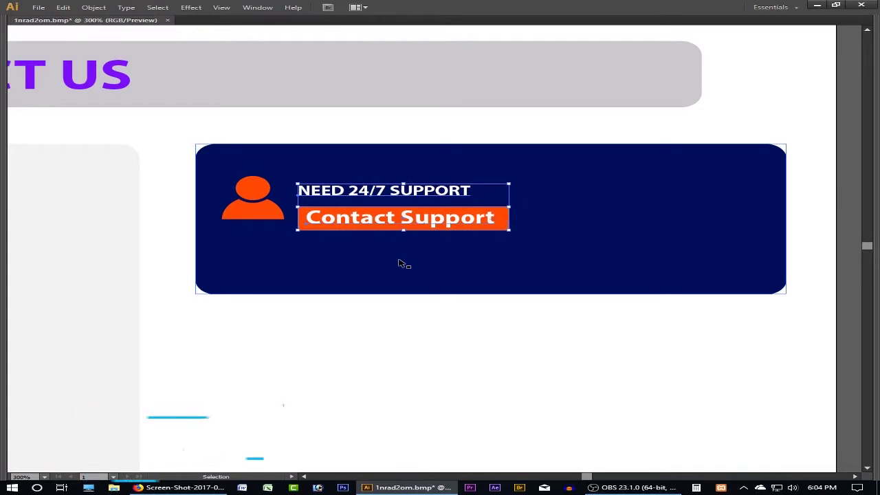
{"action": "key", "text": "Right"}
{"action": "key", "text": "Right"}
{"action": "key", "text": "Right"}
{"action": "key", "text": "Right"}
{"action": "key", "text": "Right"}
{"action": "key", "text": "Right"}
{"action": "key", "text": "Up"}
{"action": "key", "text": "Up"}
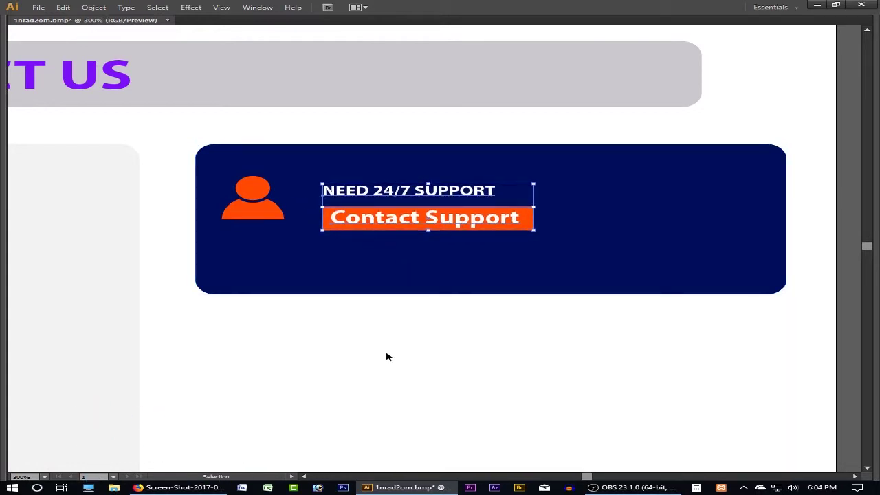
{"action": "key", "text": "Up"}
{"action": "left_click", "coordinate": [296, 279]}
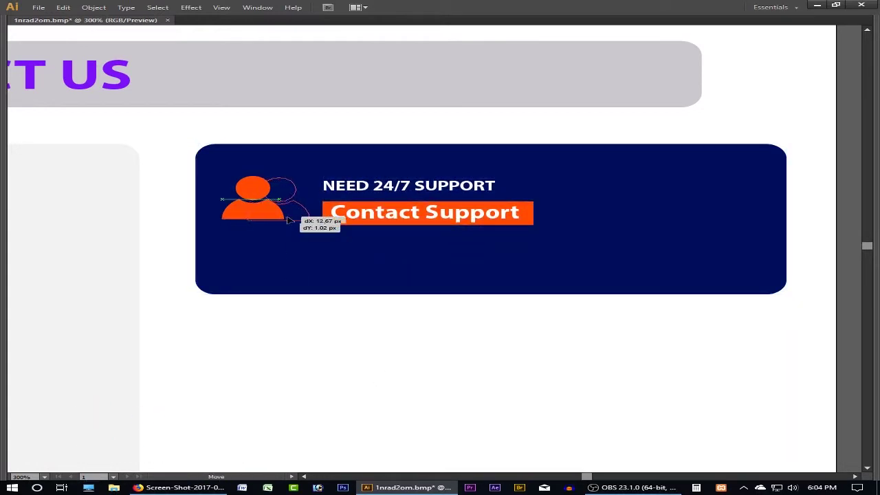
Enlarge the person icon, move it right, and nudge both text lines further right.
{"action": "left_click_drag", "start_coordinate": [289, 220], "coordinate": [241, 226]}
{"action": "left_click", "coordinate": [340, 362]}
{"action": "key", "text": "v"}
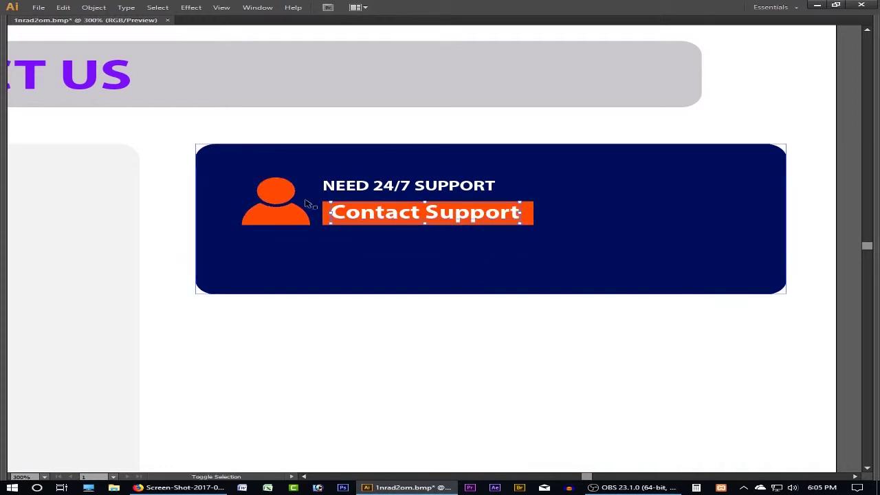
{"action": "left_click", "coordinate": [344, 181], "text": "shift"}
{"action": "key", "text": "Right"}
{"action": "key", "text": "Right"}
{"action": "key", "text": "Right"}
{"action": "key", "text": "Right"}
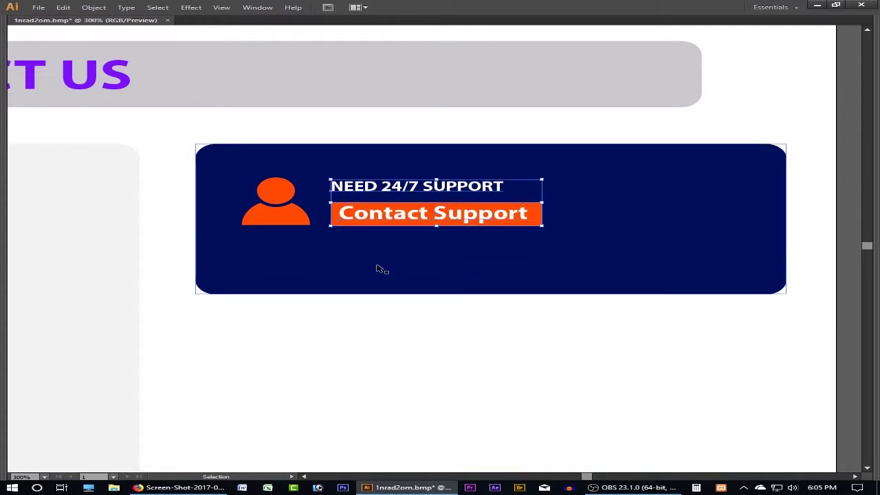
{"action": "key", "text": "Right"}
{"action": "key", "text": "Right"}
{"action": "key", "text": "Right"}
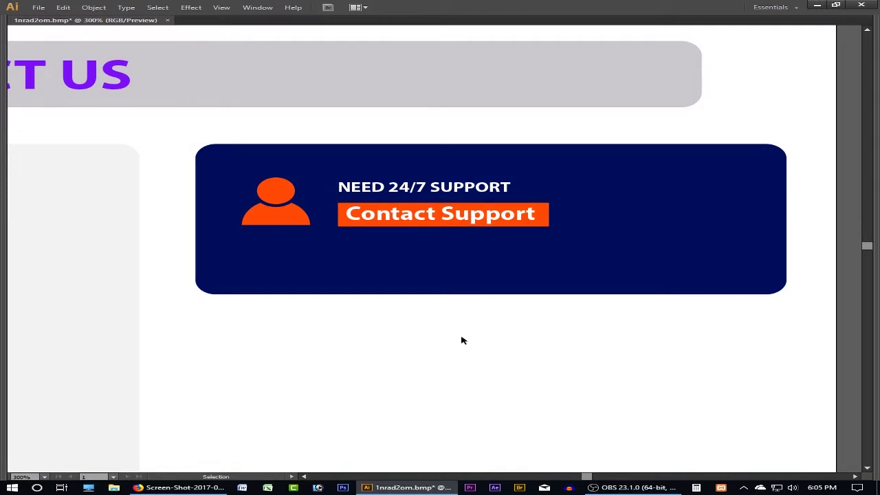
{"action": "scroll", "coordinate": [462, 341], "scroll_direction": "down", "scroll_amount": 1}
{"action": "scroll", "coordinate": [425, 352], "scroll_direction": "down", "scroll_amount": 1}
{"action": "left_click", "coordinate": [469, 244]}
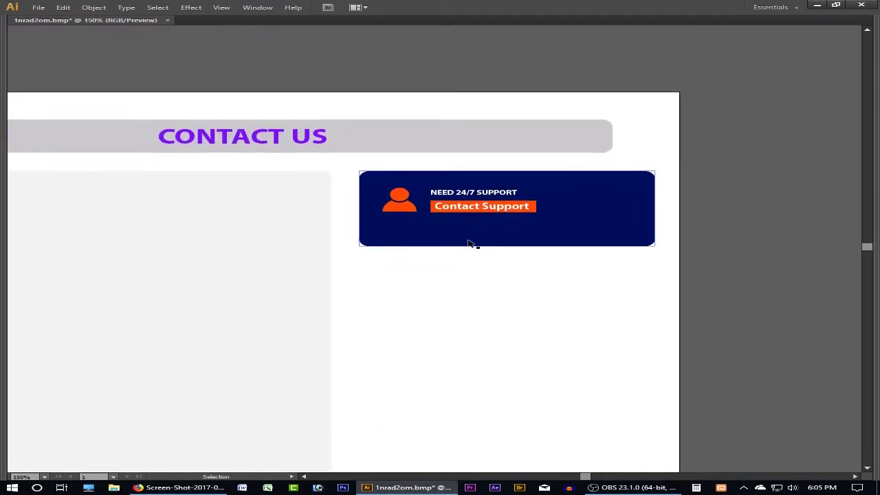
Zoom in on the Contact Support label and enlarge its orange rectangle around the text.
{"action": "left_click", "coordinate": [310, 391]}
{"action": "left_click", "coordinate": [182, 488]}
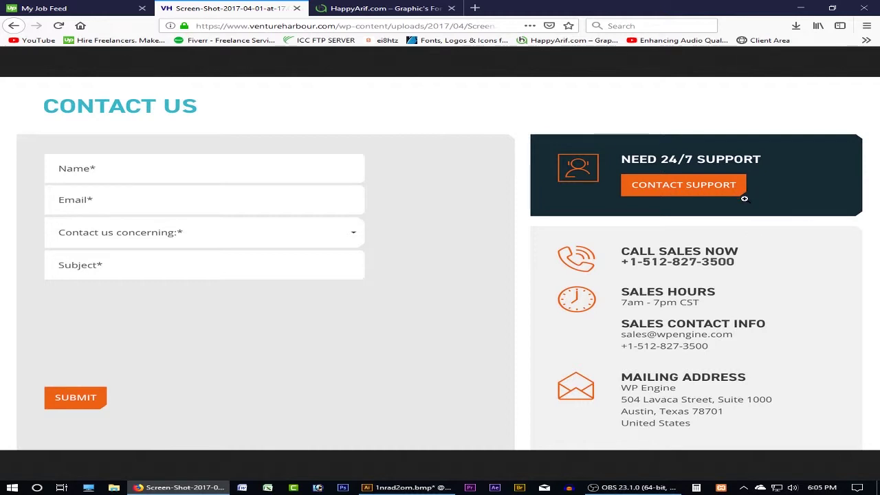
{"action": "left_click", "coordinate": [409, 487]}
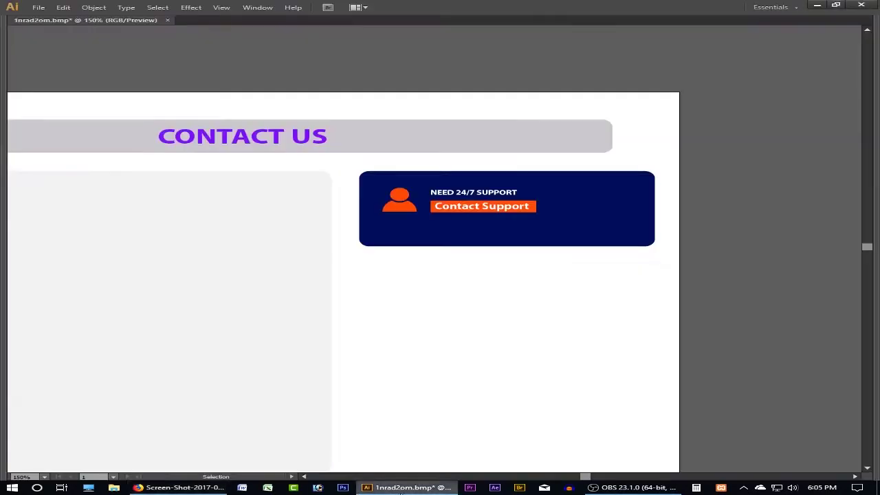
{"action": "left_click", "coordinate": [540, 219]}
{"action": "left_click", "coordinate": [277, 320]}
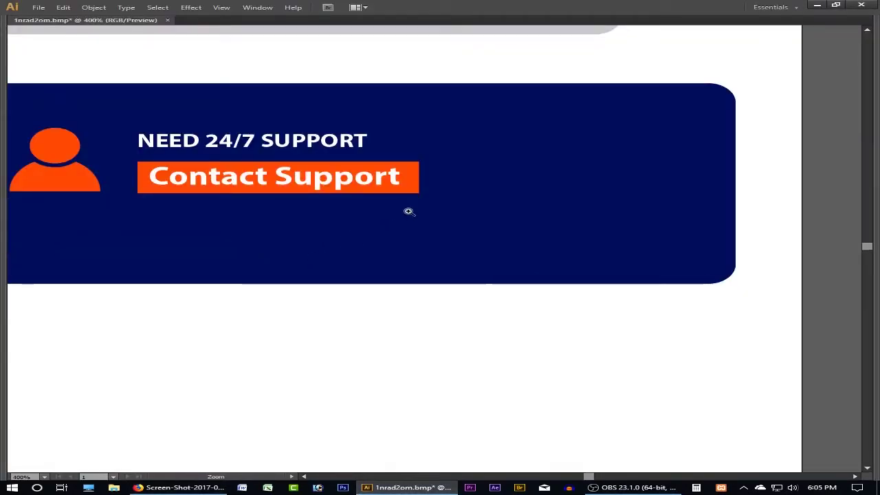
{"action": "left_click", "coordinate": [407, 211]}
{"action": "left_click", "coordinate": [550, 224]}
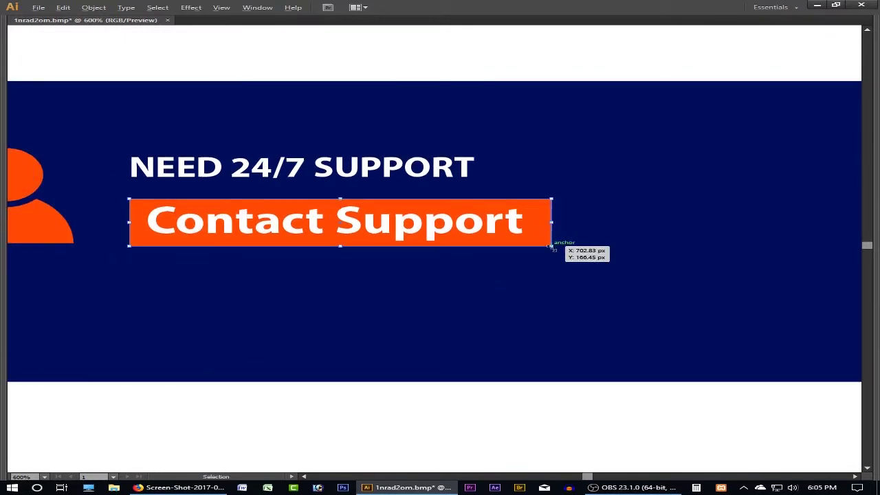
{"action": "left_click_drag", "start_coordinate": [550, 245], "coordinate": [558, 260]}
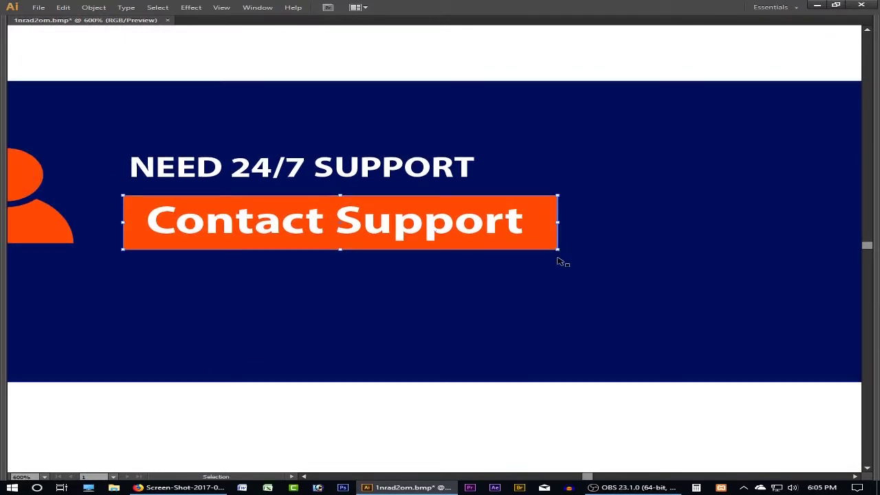
Draw a diagonal line across the orange rectangle's lower-right corner.
{"action": "key", "text": "Tab"}
{"action": "left_click", "coordinate": [14, 121]}
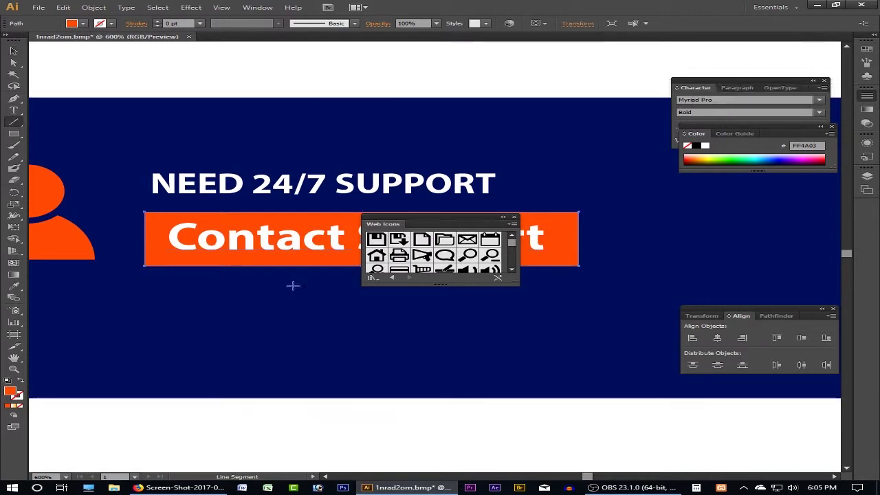
{"action": "key", "text": "Tab"}
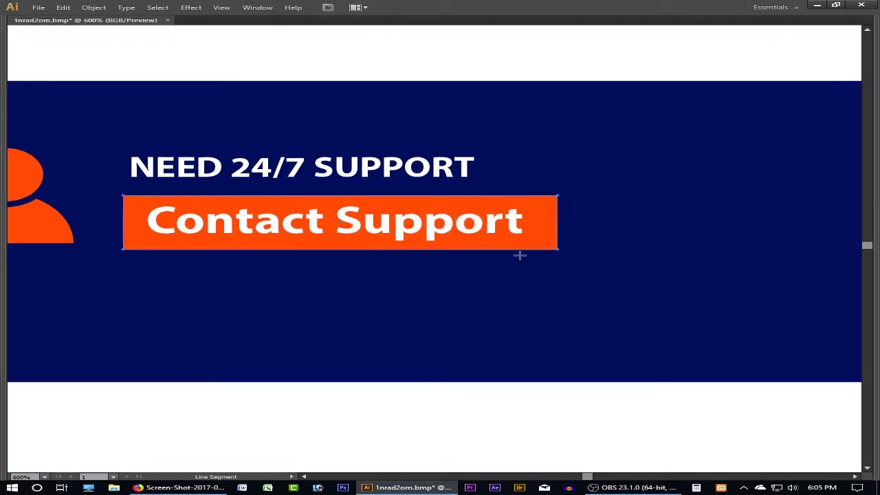
{"action": "left_click_drag", "start_coordinate": [519, 255], "coordinate": [570, 219]}
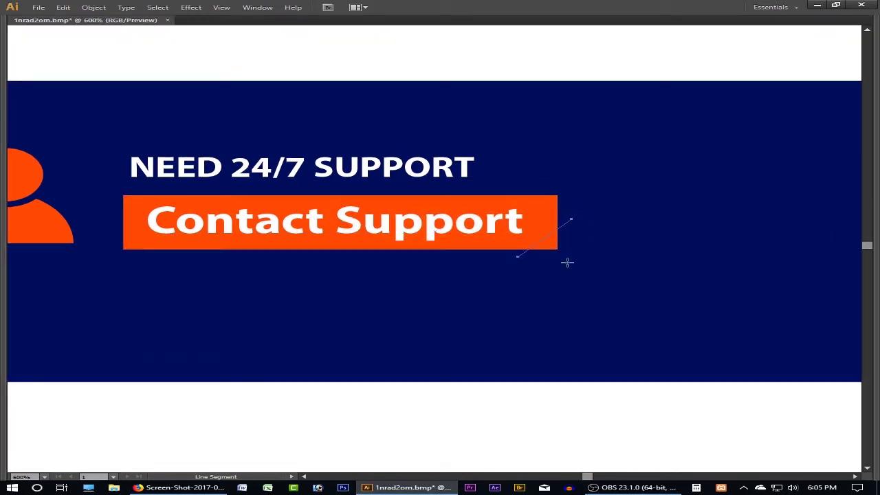
{"action": "key", "text": "c"}
{"action": "left_click", "coordinate": [554, 250], "text": "shift"}
Divide the rectangle along the diagonal with Pathfinder and ungroup the pieces.
{"action": "key", "text": "Tab"}
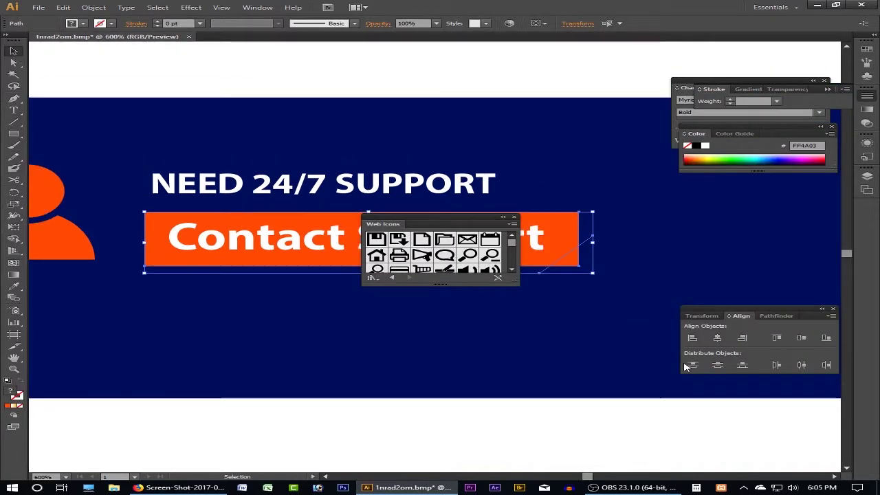
{"action": "left_click", "coordinate": [775, 315]}
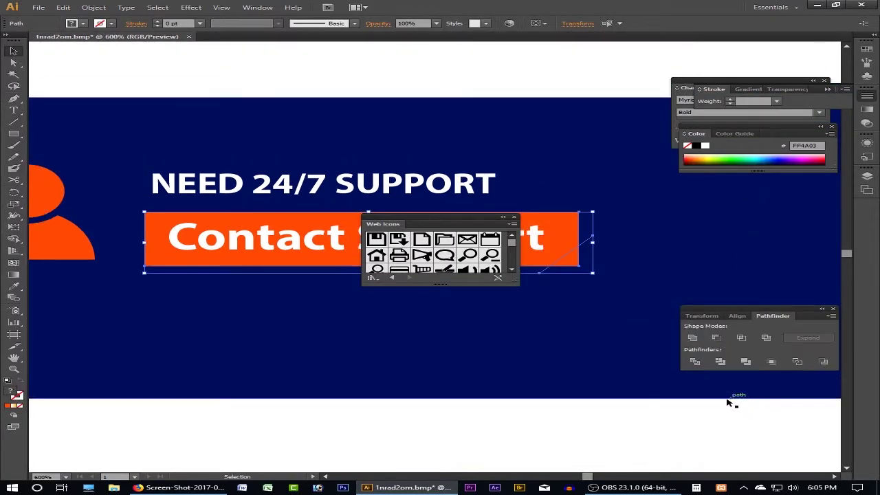
{"action": "left_click", "coordinate": [693, 337]}
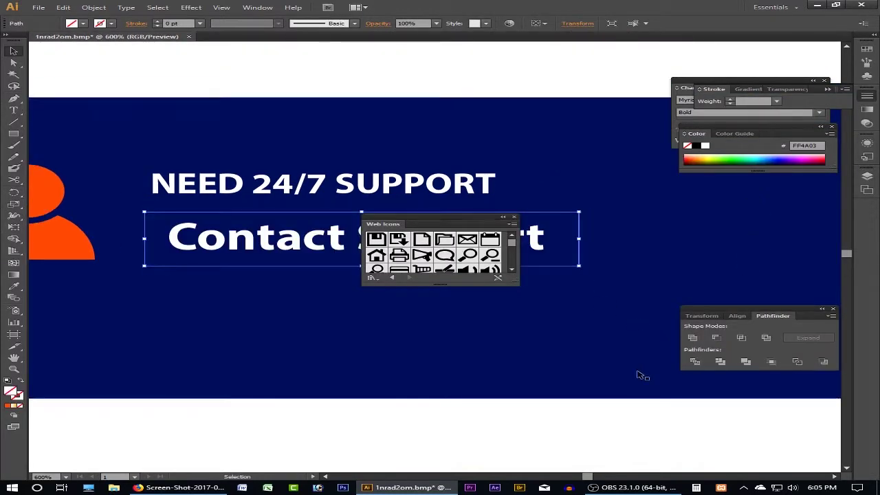
{"action": "key", "text": "ctrl+z"}
{"action": "left_click", "coordinate": [695, 361]}
{"action": "left_click", "coordinate": [570, 433]}
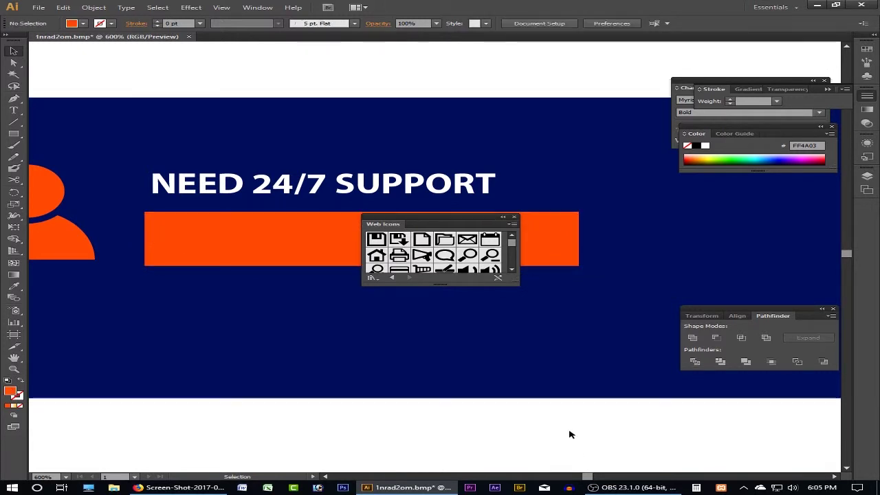
{"action": "left_click", "coordinate": [579, 244]}
{"action": "right_click", "coordinate": [578, 252]}
{"action": "left_click", "coordinate": [591, 310]}
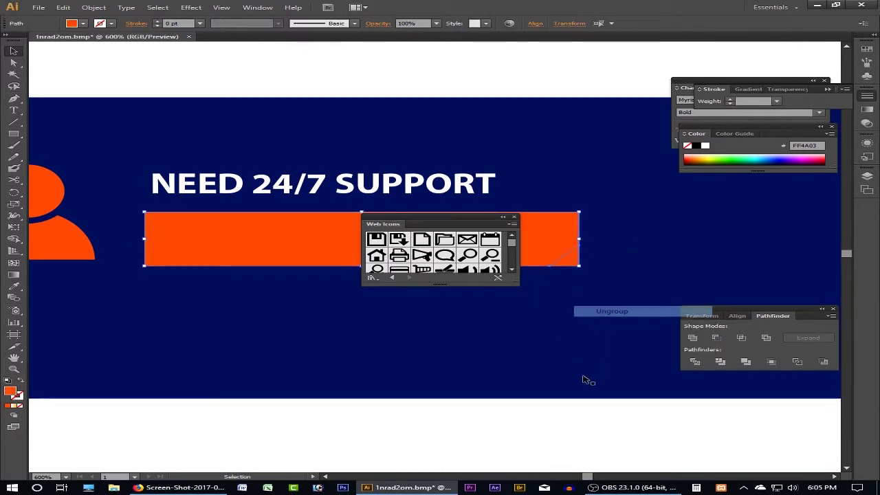
{"action": "left_click", "coordinate": [560, 416]}
{"action": "left_click", "coordinate": [565, 266]}
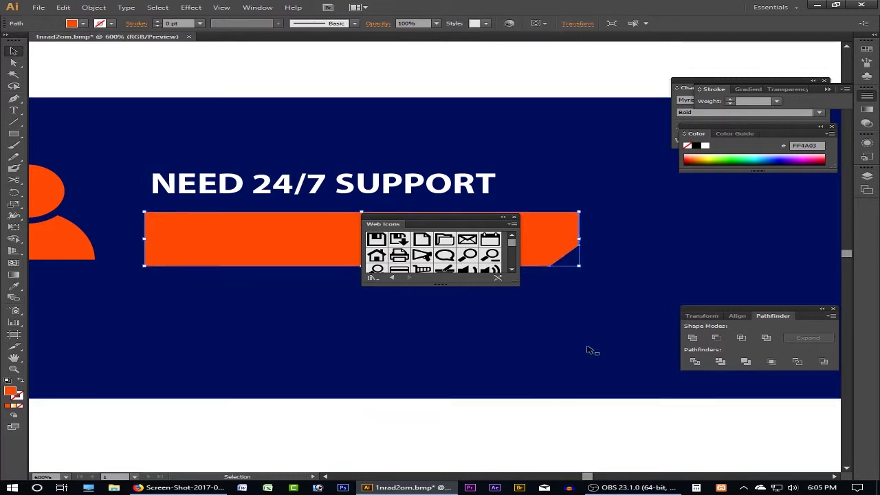
Arrange the clipped orange shape behind the text, just above the navy box, and zoom out.
{"action": "key", "text": "ctrl+shift+bracketleft"}
{"action": "key", "text": "ctrl+bracketright"}
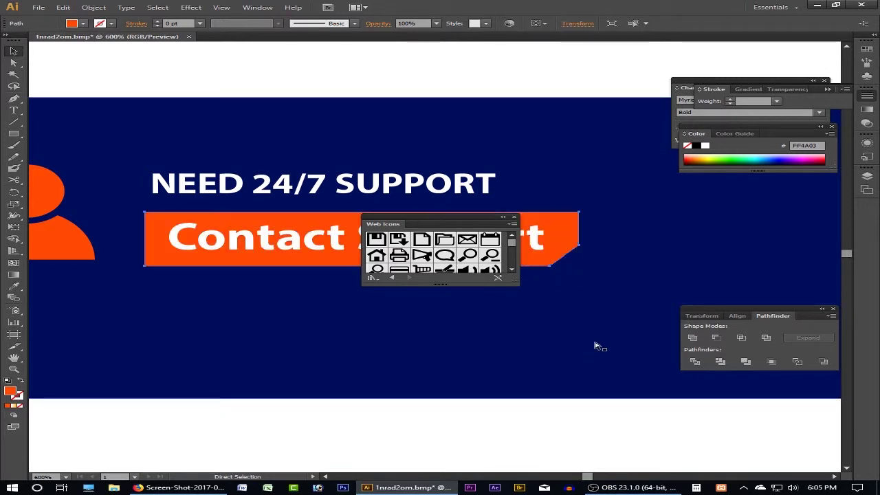
{"action": "key", "text": "Tab"}
{"action": "left_click", "coordinate": [546, 430]}
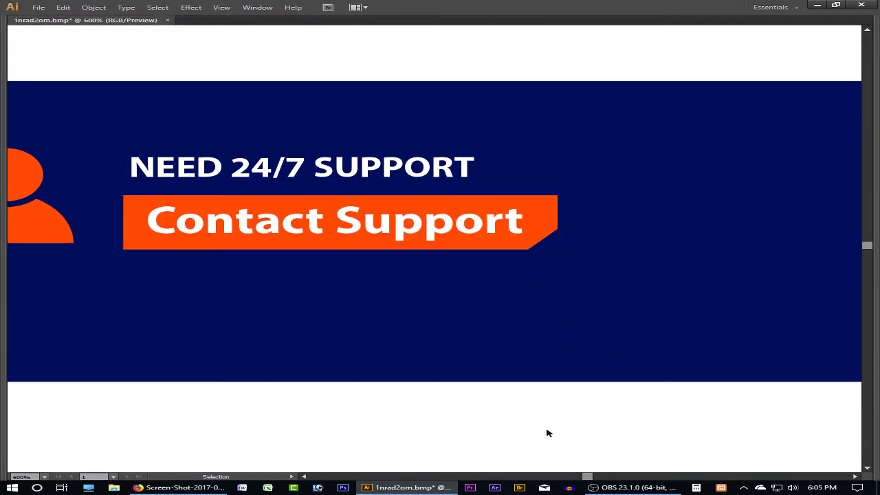
{"action": "left_click", "coordinate": [482, 276], "text": "alt"}
{"action": "left_click", "coordinate": [380, 209], "text": "alt"}
{"action": "left_click", "coordinate": [468, 217], "text": "alt"}
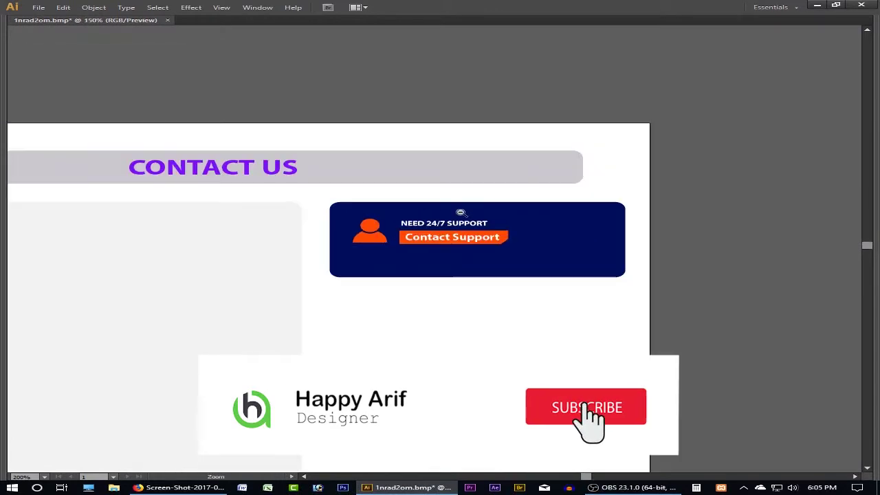
{"action": "left_click", "coordinate": [448, 257], "text": "alt"}
{"action": "left_click_drag", "start_coordinate": [546, 277], "coordinate": [517, 249]}
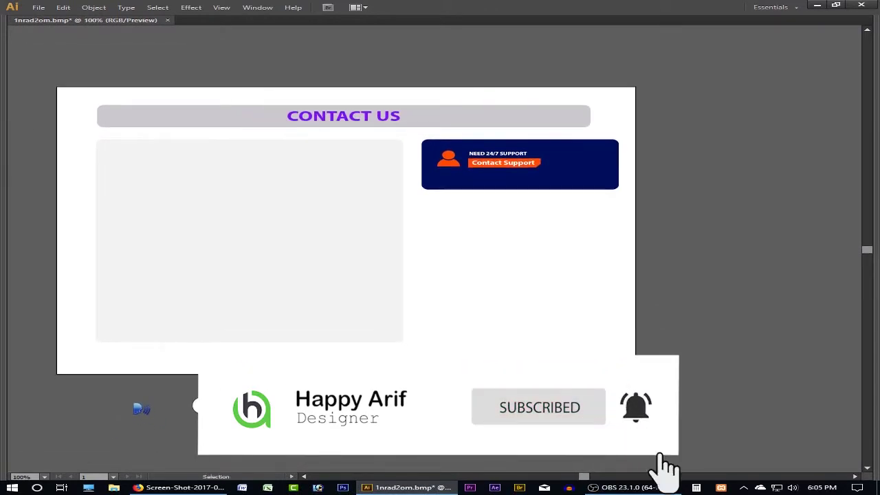
{"action": "key", "text": "alt+Tab"}
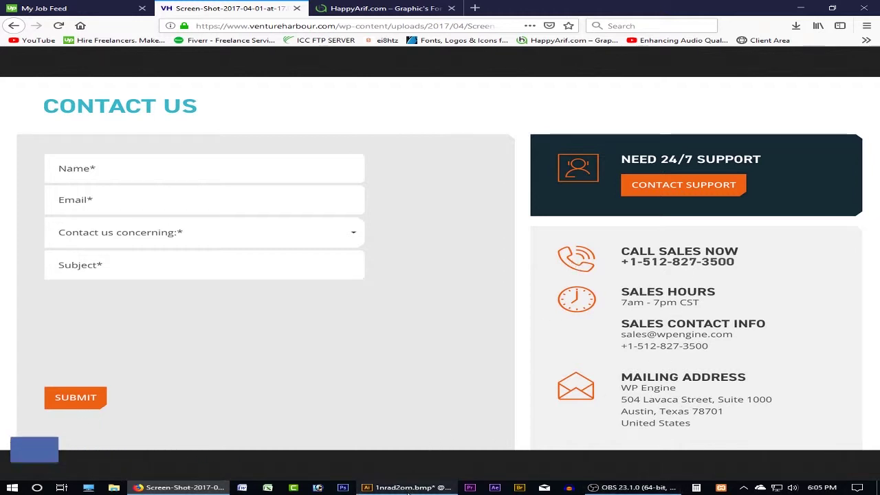
{"action": "key", "text": "alt+Tab"}
Break the Web Icons phone icon's link to its symbol.
{"action": "right_click", "coordinate": [421, 399]}
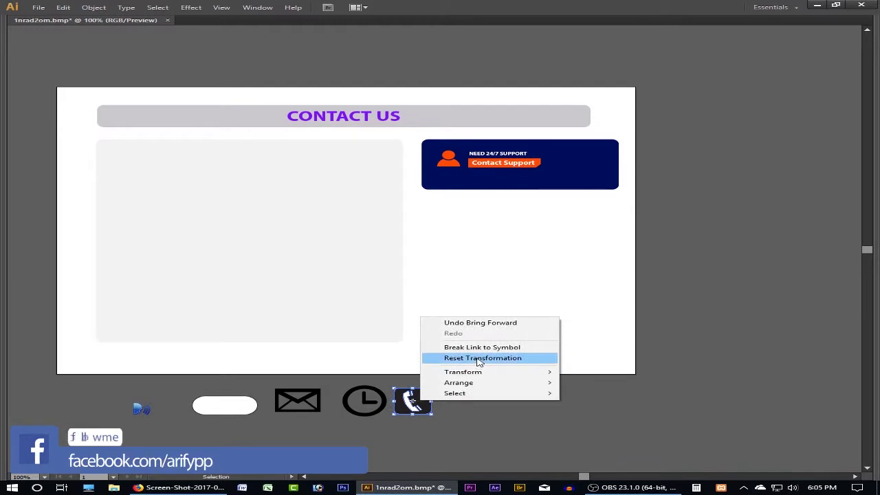
{"action": "left_click", "coordinate": [488, 347]}
{"action": "left_click", "coordinate": [446, 413]}
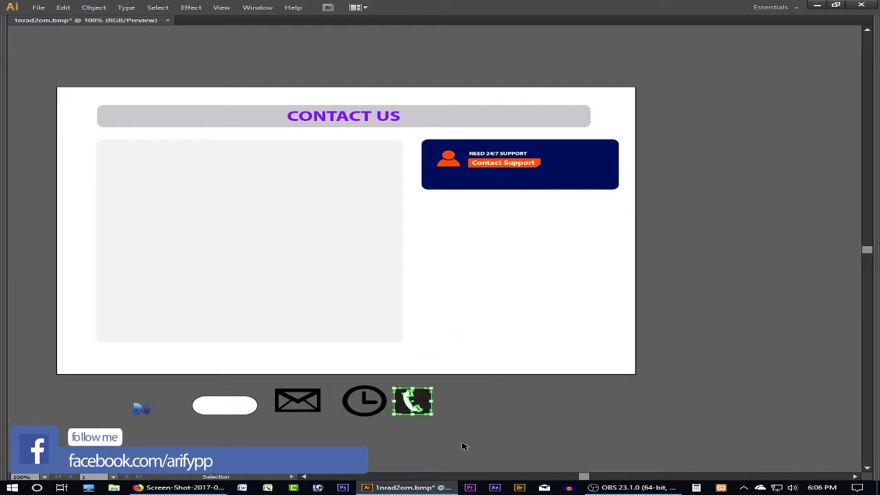
{"action": "key", "text": "Delete"}
{"action": "key", "text": "ctrl+z"}
Ungroup the phone icon, delete its black square, and place the handset below the support box.
{"action": "right_click", "coordinate": [429, 401]}
{"action": "left_click", "coordinate": [514, 356]}
{"action": "left_click", "coordinate": [447, 417]}
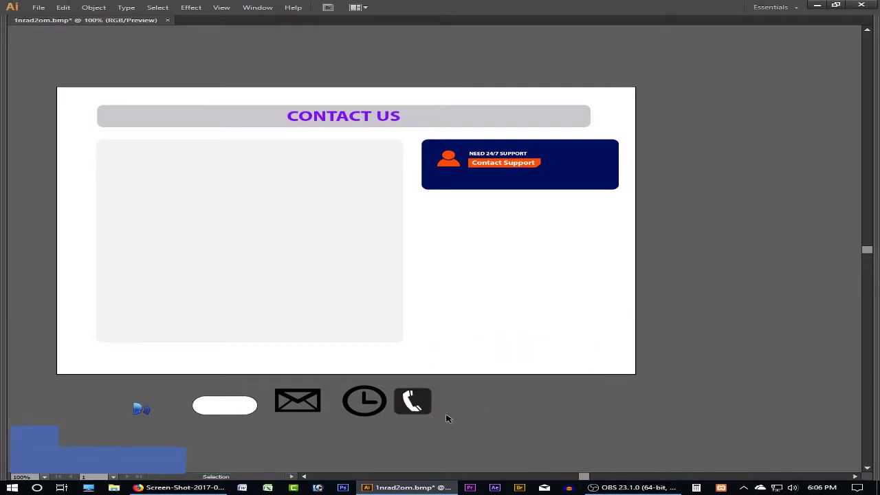
{"action": "key", "text": "Delete"}
{"action": "mouse_move", "coordinate": [418, 398]}
{"action": "left_mouse_down"}
{"action": "mouse_move", "coordinate": [473, 292]}
{"action": "mouse_move", "coordinate": [436, 213]}
{"action": "left_mouse_up"}
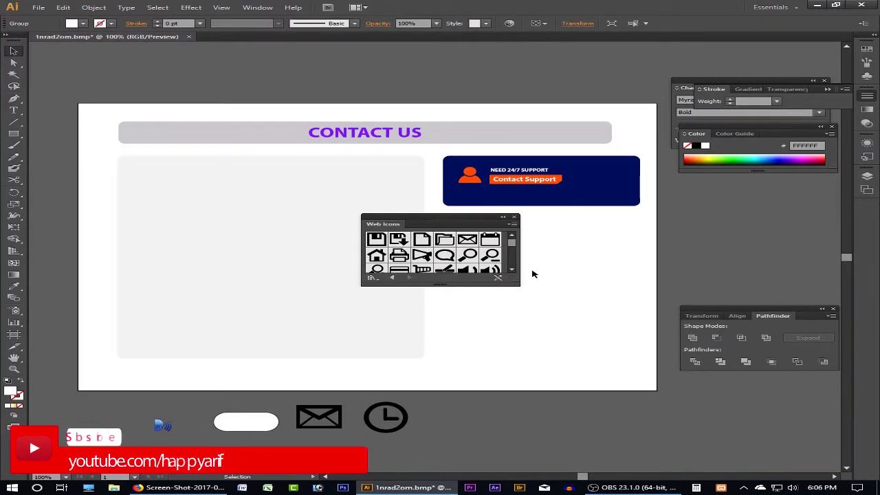
Show the Web Icons symbol library again.
{"action": "key", "text": "Tab"}
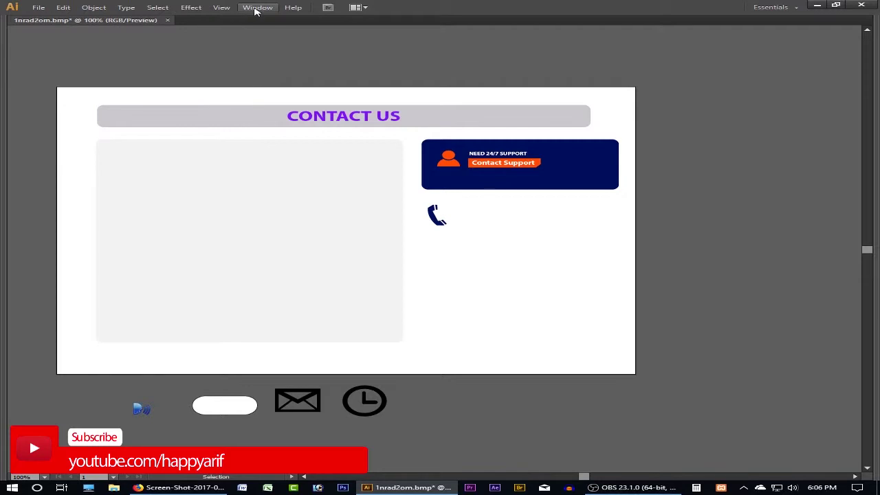
{"action": "left_click", "coordinate": [256, 9]}
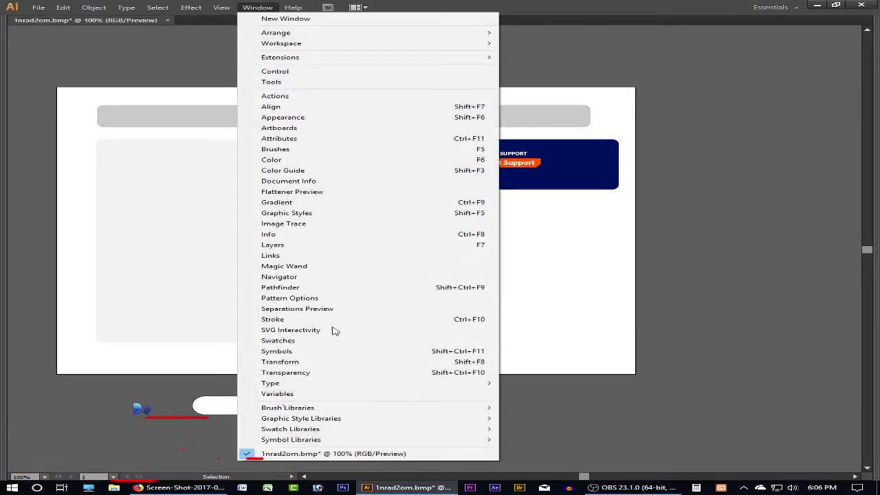
{"action": "mouse_move", "coordinate": [291, 439]}
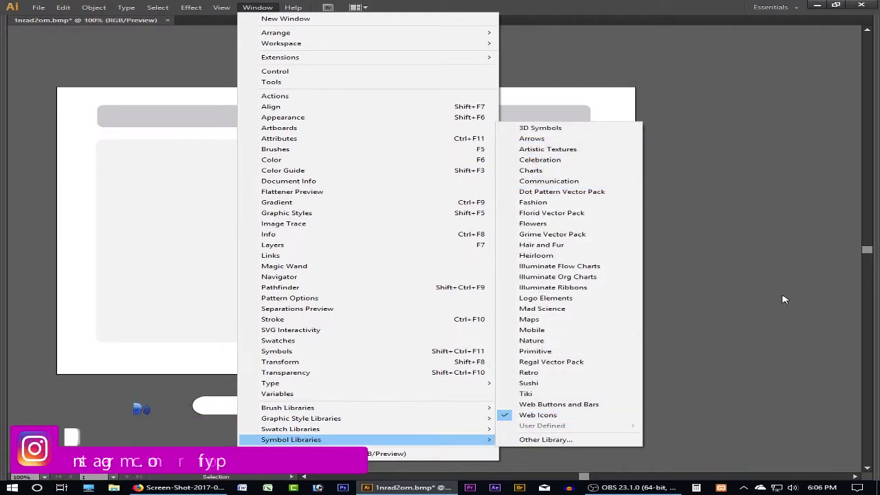
{"action": "left_click", "coordinate": [538, 415]}
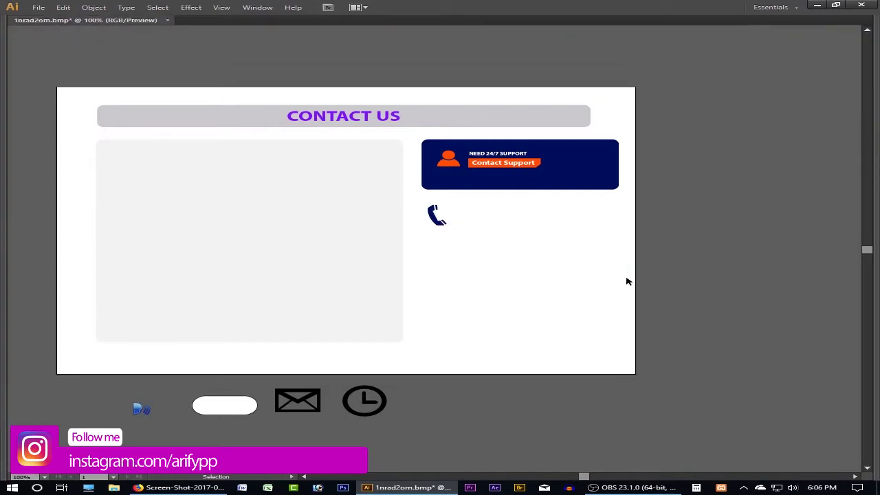
Copy the person icon's orange onto the phone handset with the Eyedropper.
{"action": "left_click", "coordinate": [498, 240]}
{"action": "key", "text": "v"}
{"action": "left_click", "coordinate": [268, 272]}
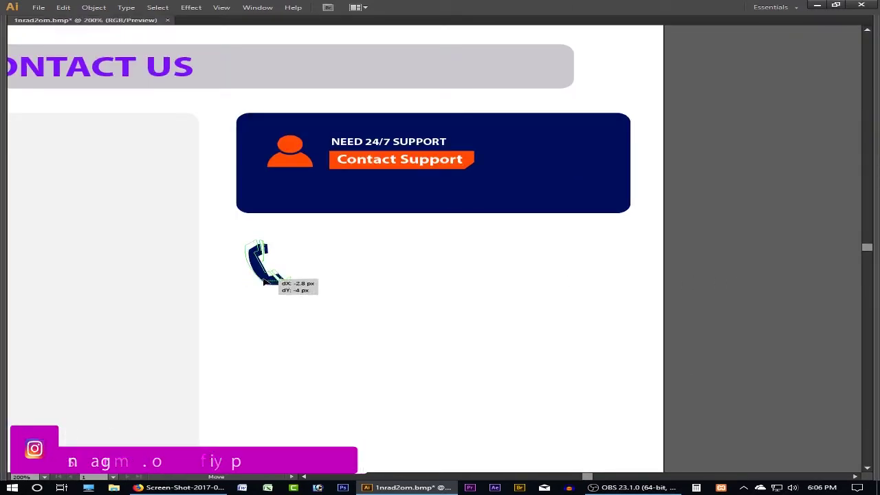
{"action": "left_click", "coordinate": [280, 324]}
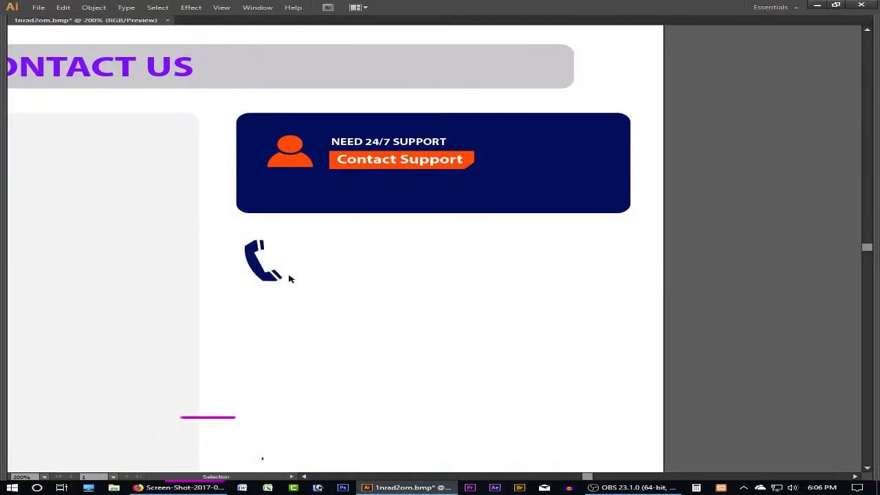
{"action": "left_click", "coordinate": [278, 274]}
{"action": "key", "text": "i"}
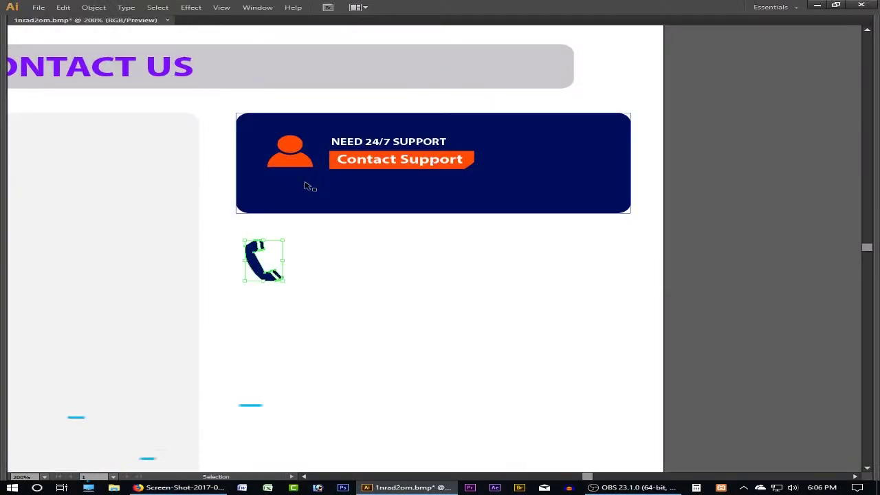
{"action": "left_click", "coordinate": [295, 146]}
{"action": "key", "text": "v"}
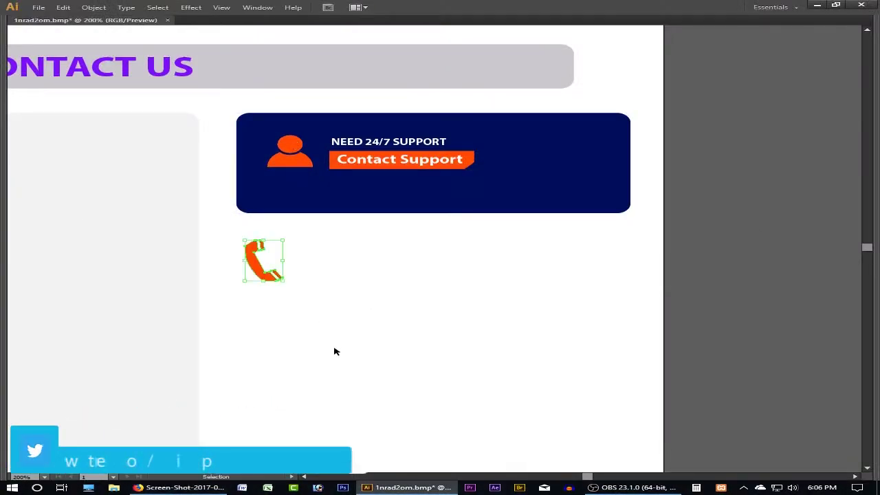
{"action": "left_click", "coordinate": [336, 351]}
{"action": "key", "text": "alt+Tab"}
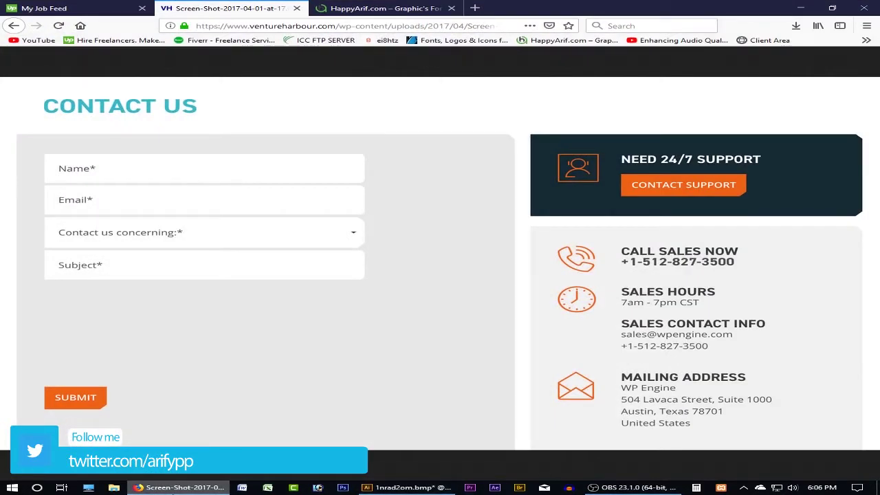
{"action": "key", "text": "alt+Tab"}
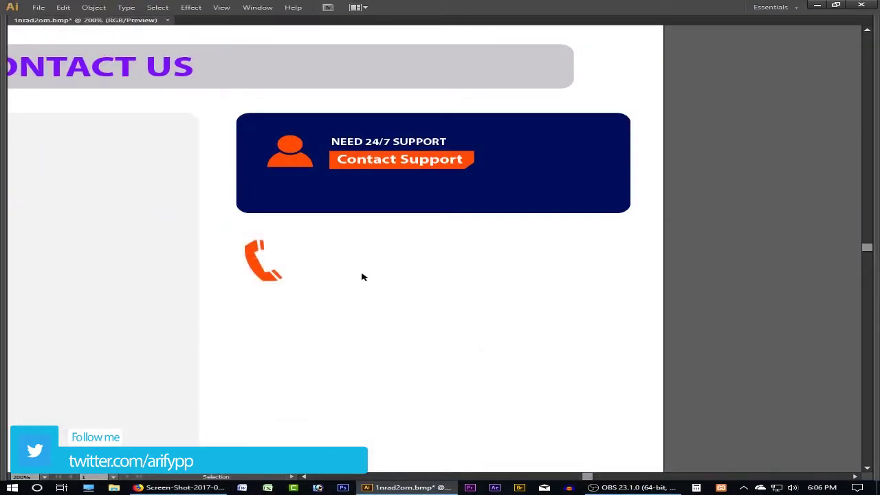
{"action": "left_click", "coordinate": [383, 144]}
Place an enlarged 'Call Sales Now' heading beside the orange phone icon.
{"action": "mouse_move", "coordinate": [383, 144]}
{"action": "left_mouse_down"}
{"action": "mouse_move", "coordinate": [416, 249]}
{"action": "mouse_move", "coordinate": [399, 250]}
{"action": "left_mouse_up"}
{"action": "triple_click", "coordinate": [399, 250]}
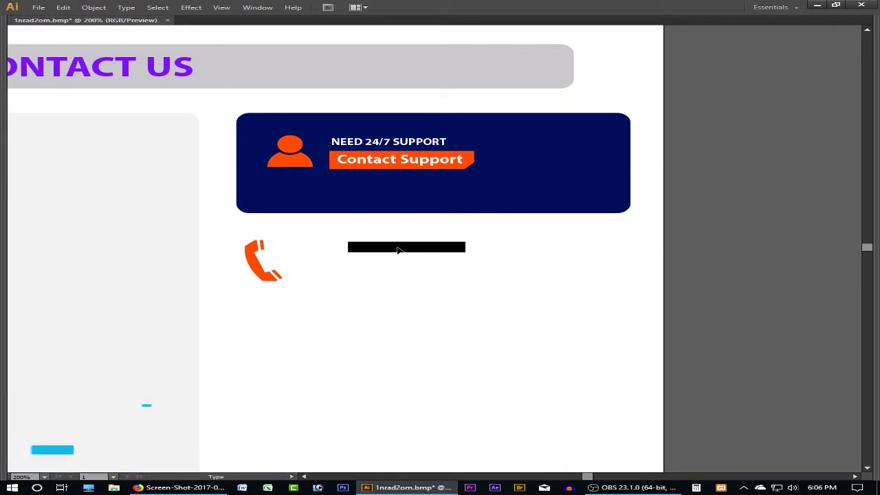
{"action": "key", "text": "BackSpace"}
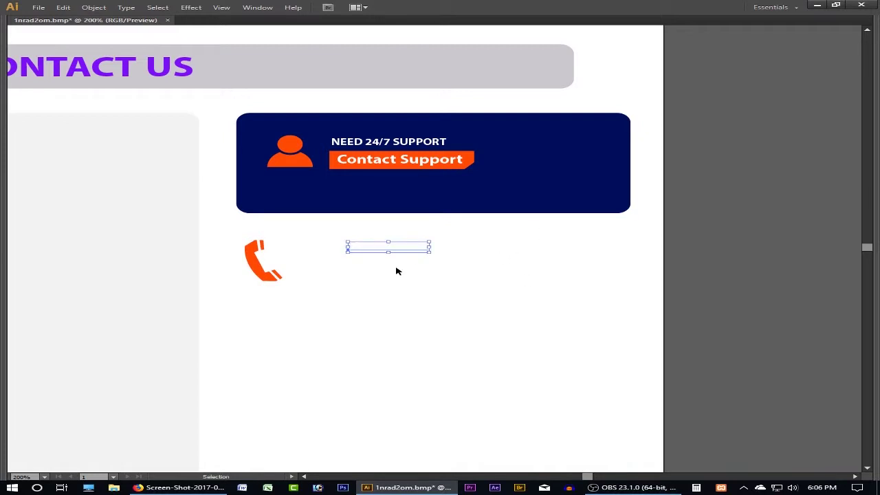
{"action": "type", "text": "Call Sales Now"}
{"action": "left_click_drag", "start_coordinate": [429, 252], "coordinate": [501, 261]}
{"action": "left_click", "coordinate": [483, 288]}
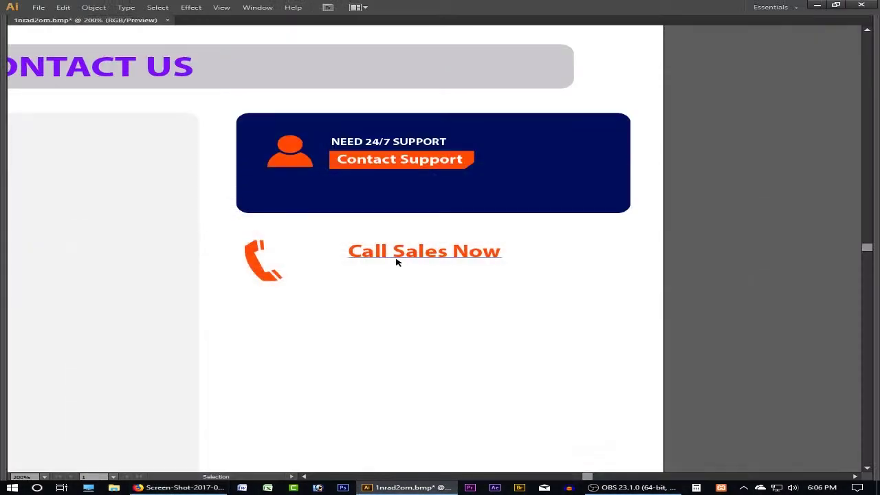
Duplicate the heading directly below and retype the copy as the phone number.
{"action": "left_click_drag", "start_coordinate": [396, 262], "coordinate": [387, 277]}
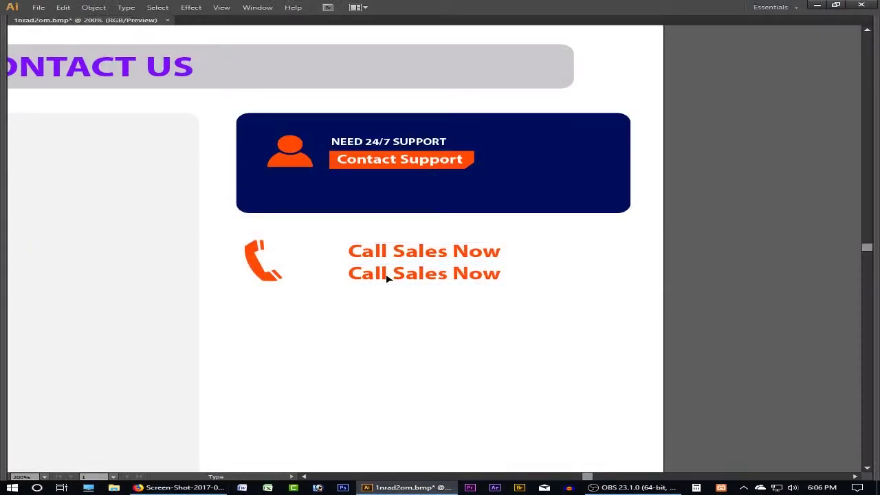
{"action": "double_click", "coordinate": [387, 278]}
{"action": "left_click", "coordinate": [387, 275]}
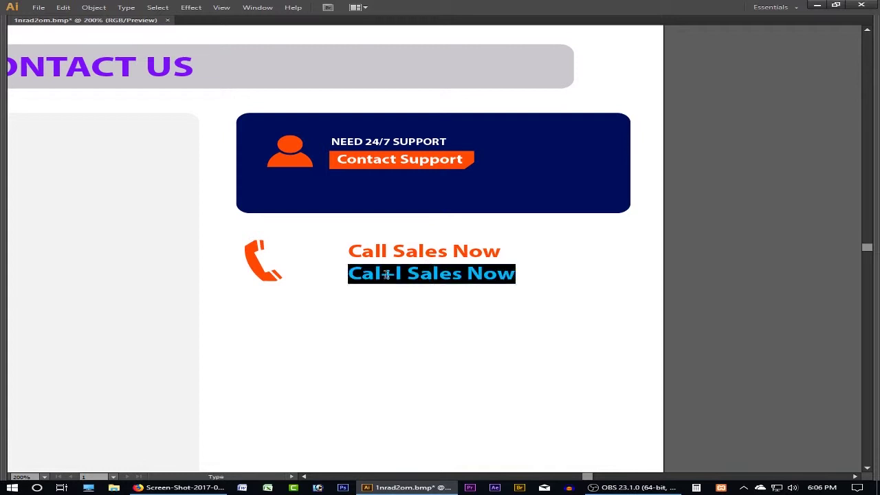
{"action": "type", "text": "+"}
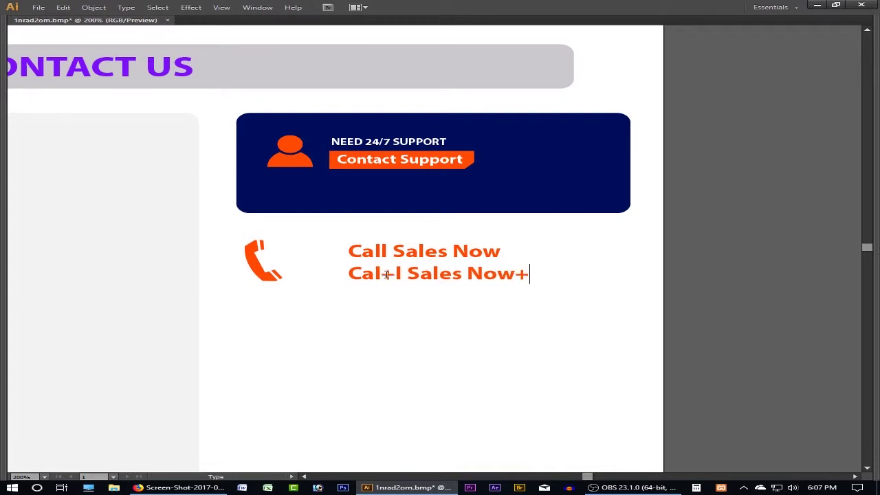
{"action": "key", "text": "ctrl+a"}
{"action": "type", "text": "1"}
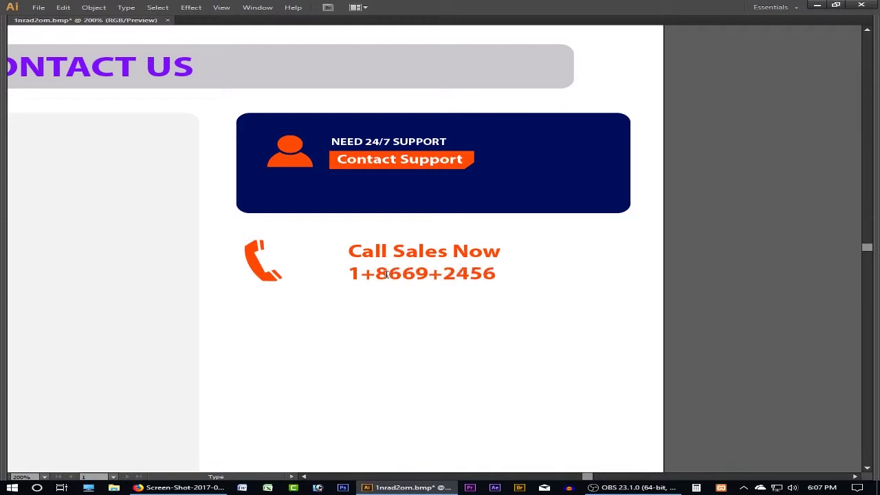
{"action": "key", "text": "Escape"}
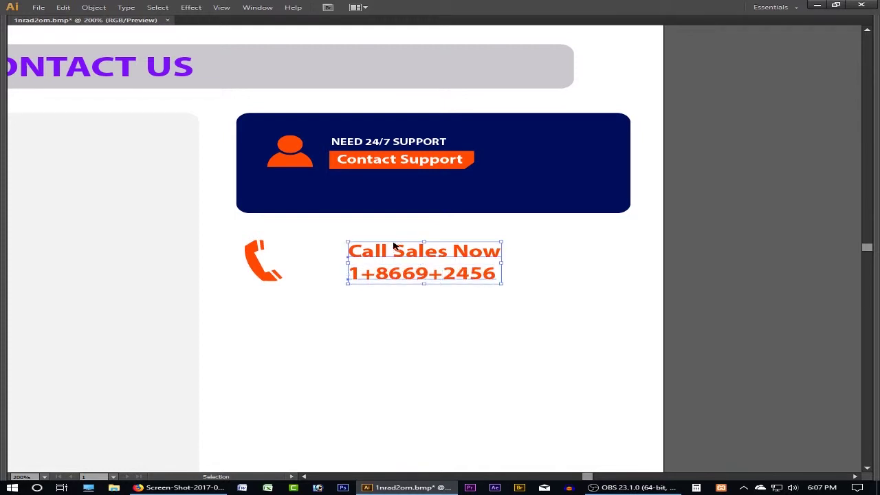
Move both text lines closer to the phone icon and shrink the icon slightly.
{"action": "left_click_drag", "start_coordinate": [396, 249], "coordinate": [372, 251]}
{"action": "left_click", "coordinate": [346, 296]}
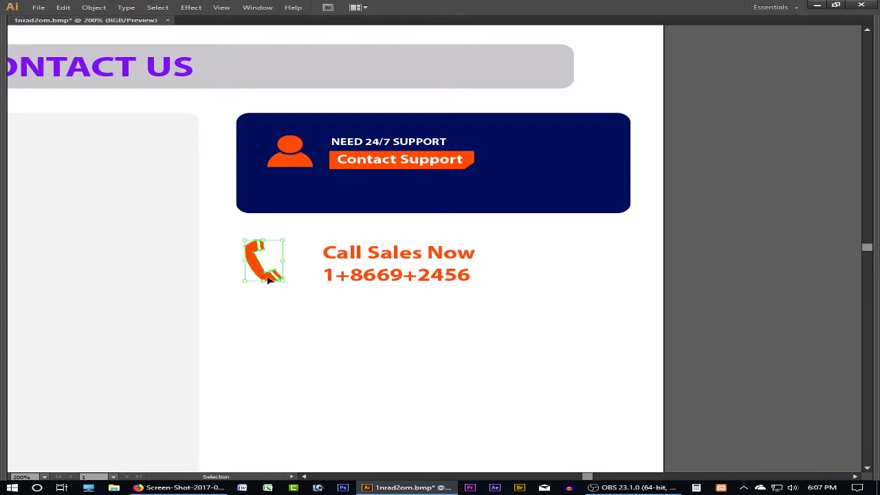
{"action": "left_click_drag", "start_coordinate": [243, 237], "coordinate": [252, 248]}
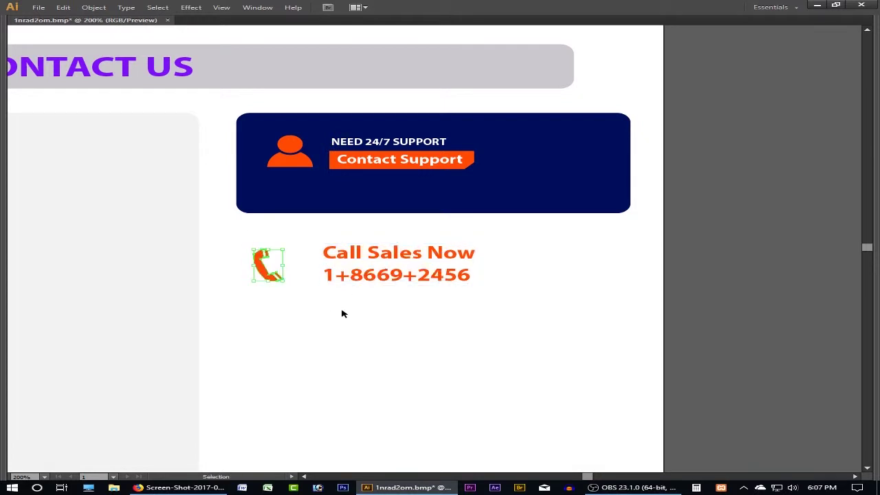
Copy the whole phone row, icon and text, down below the original.
{"action": "left_click_drag", "start_coordinate": [436, 323], "coordinate": [332, 272]}
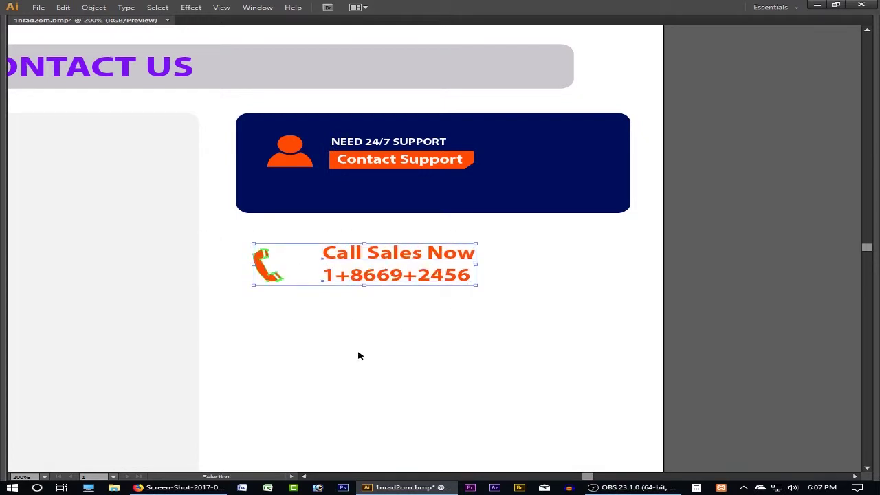
{"action": "left_click", "coordinate": [180, 487]}
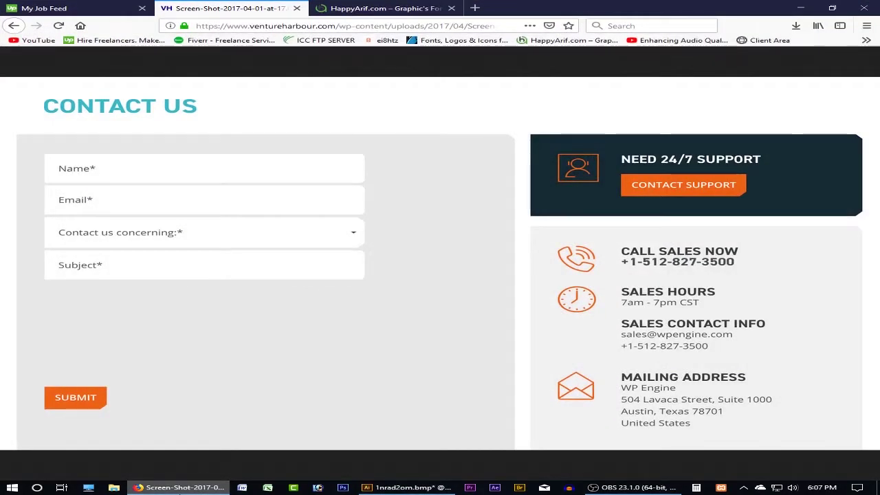
{"action": "left_click", "coordinate": [406, 488]}
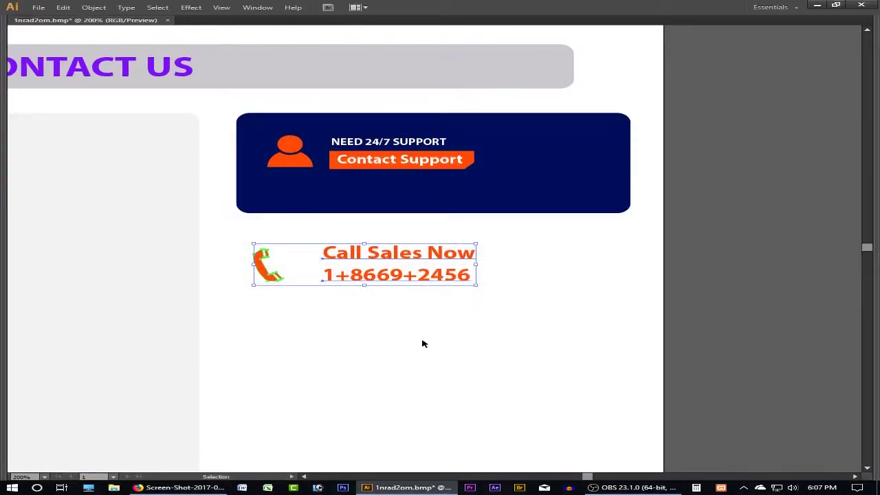
{"action": "mouse_move", "coordinate": [411, 296]}
{"action": "left_mouse_down"}
{"action": "mouse_move", "coordinate": [406, 369]}
{"action": "mouse_move", "coordinate": [406, 353]}
{"action": "left_mouse_up"}
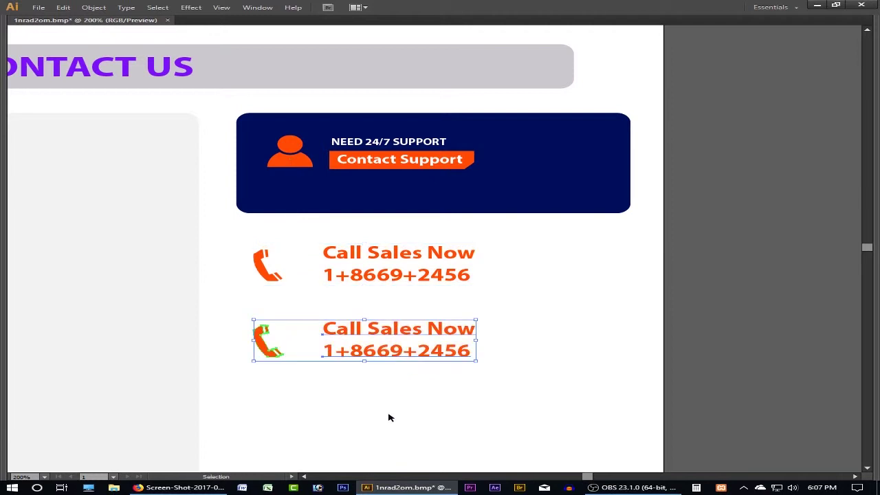
{"action": "left_click", "coordinate": [389, 417]}
{"action": "left_click", "coordinate": [372, 376], "text": "ctrl+alt"}
{"action": "left_click_drag", "start_coordinate": [455, 284], "coordinate": [461, 284]}
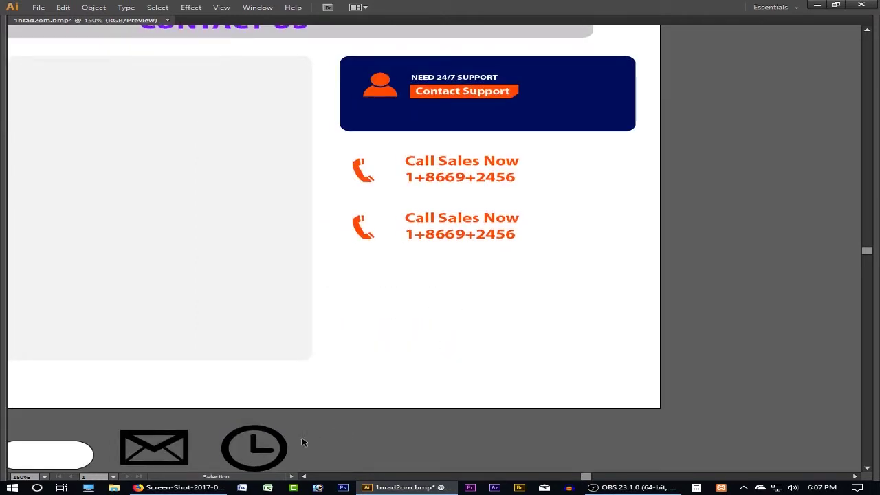
Add the clock icon unlinked from its symbol, colour it orange, and delete the second phone icon.
{"action": "left_click_drag", "start_coordinate": [284, 445], "coordinate": [499, 325]}
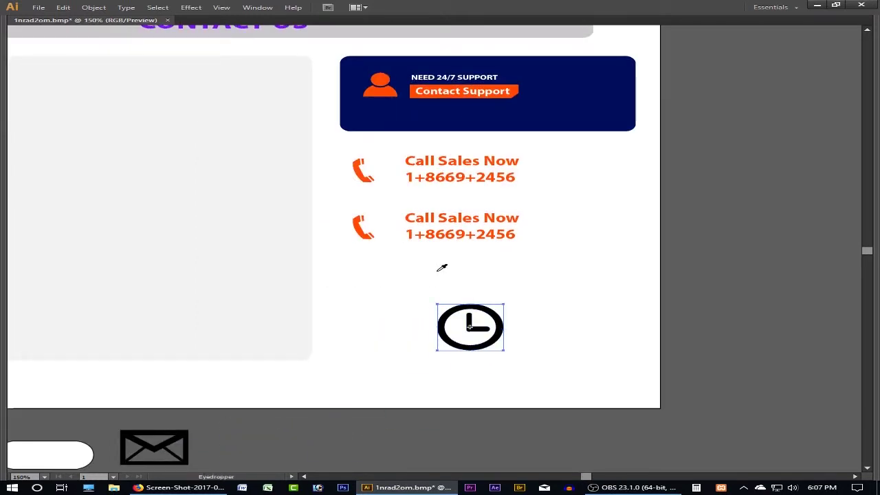
{"action": "right_click", "coordinate": [467, 306]}
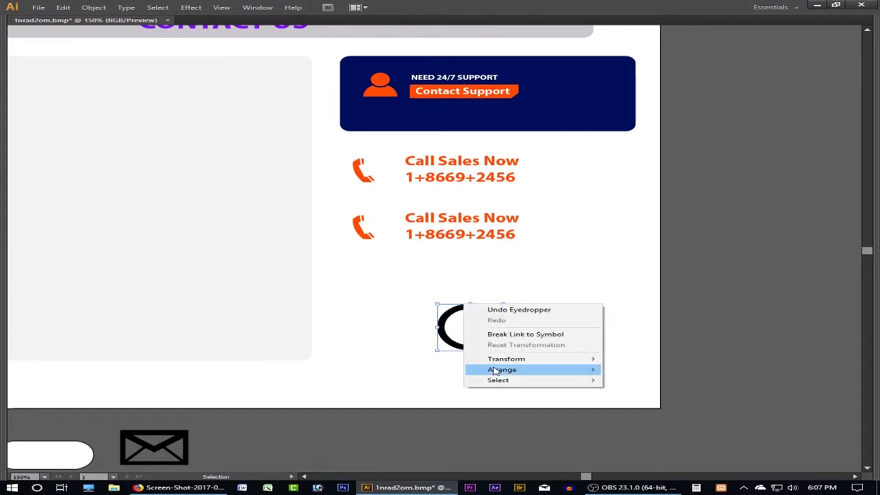
{"action": "left_click", "coordinate": [529, 333]}
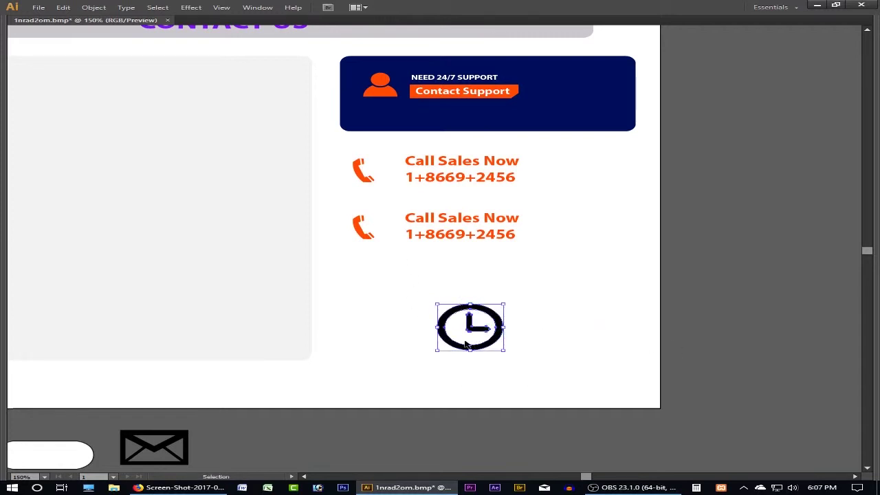
{"action": "left_click", "coordinate": [369, 227]}
{"action": "key", "text": "v"}
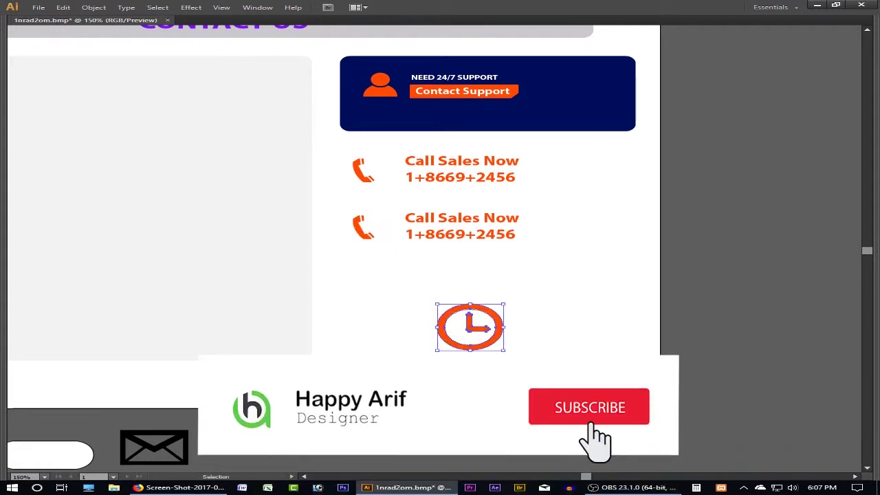
{"action": "left_click", "coordinate": [364, 217]}
{"action": "key", "text": "Delete"}
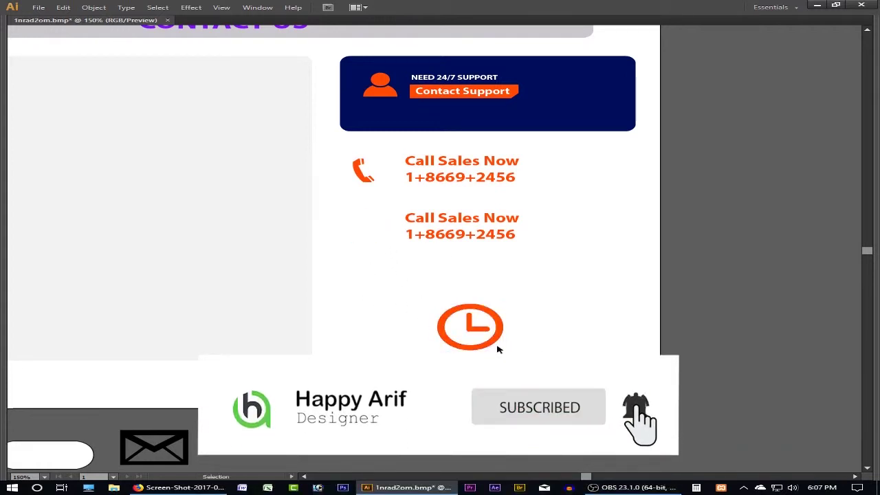
Position the clock beside the second Call Sales Now and scale it to match the text.
{"action": "left_click", "coordinate": [497, 347]}
{"action": "left_click_drag", "start_coordinate": [478, 328], "coordinate": [374, 228]}
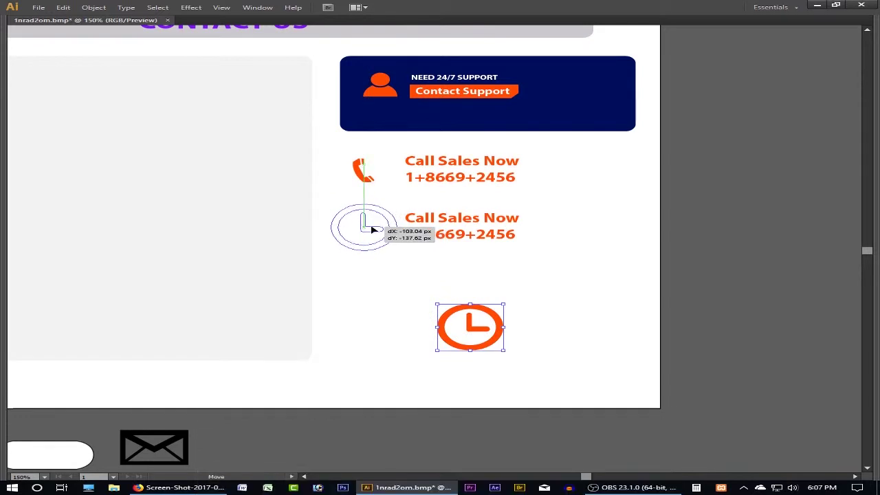
{"action": "left_click_drag", "start_coordinate": [333, 254], "coordinate": [348, 246]}
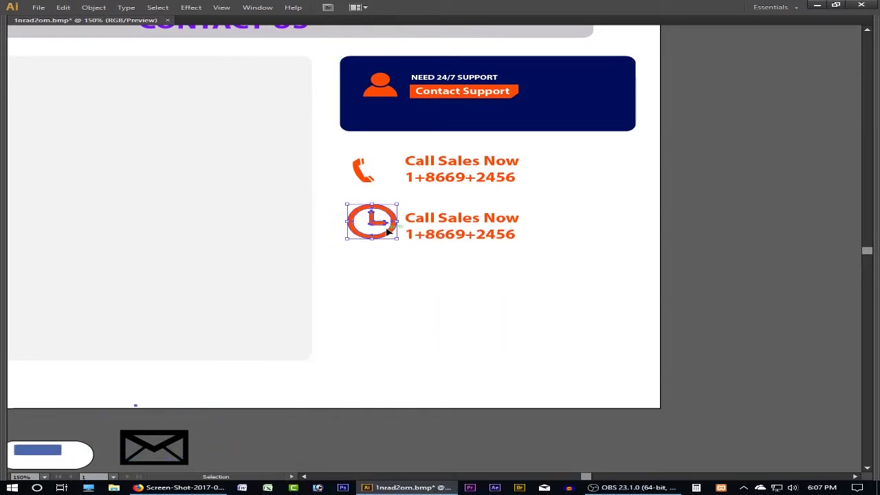
{"action": "left_click_drag", "start_coordinate": [388, 233], "coordinate": [385, 238]}
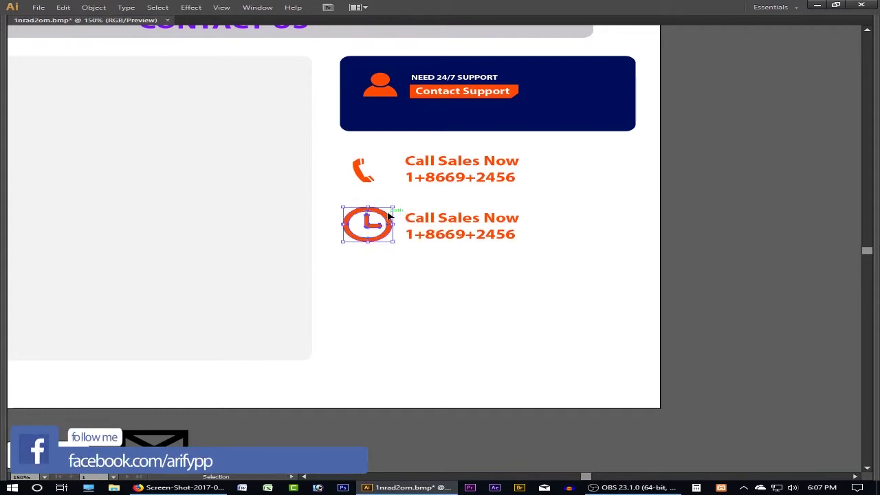
{"action": "left_click_drag", "start_coordinate": [393, 206], "coordinate": [380, 221]}
{"action": "key", "text": "Right"}
{"action": "key", "text": "Right"}
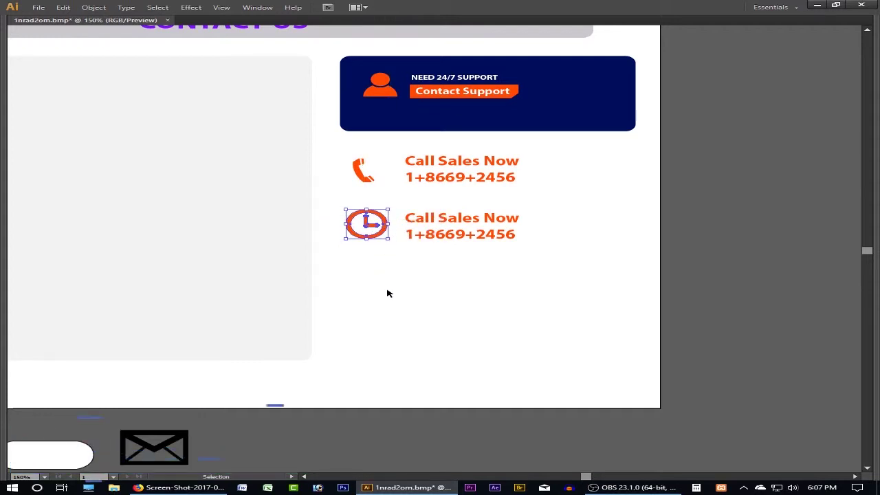
{"action": "left_click", "coordinate": [180, 487]}
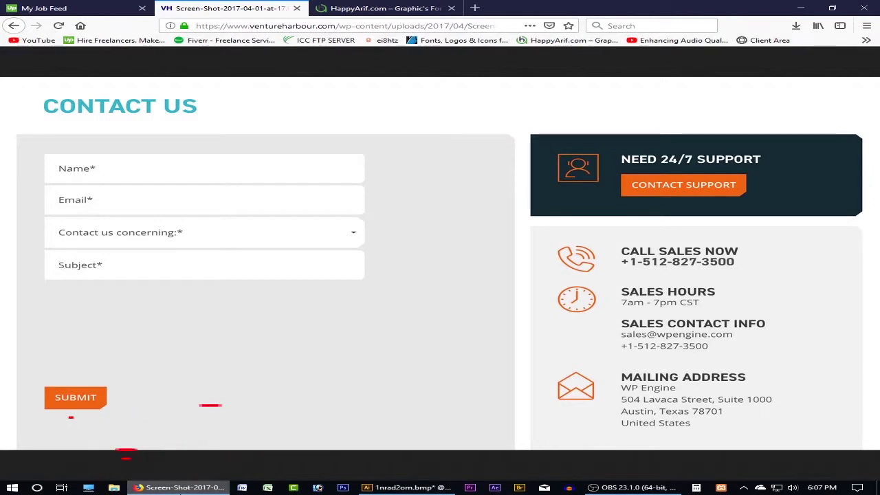
Replace the second row's phone number with '7am to 8pm cst'.
{"action": "key", "text": "alt+Tab"}
{"action": "double_click", "coordinate": [453, 236]}
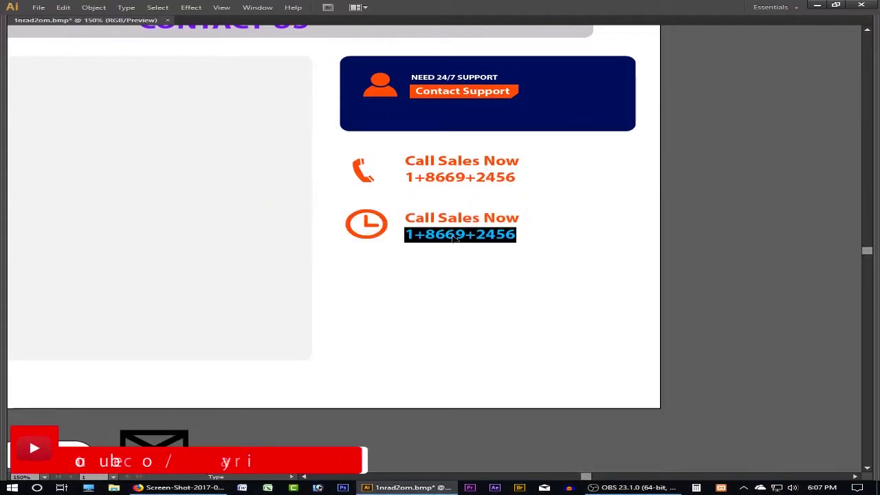
{"action": "type", "text": "7 am"}
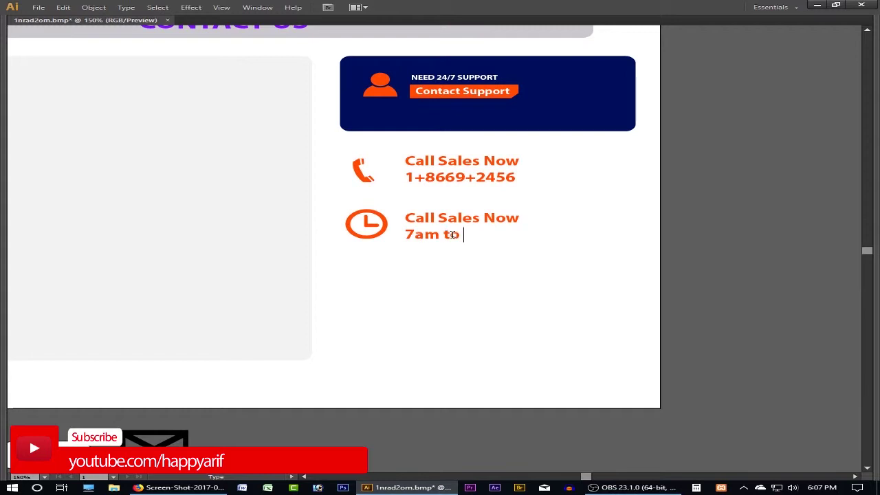
{"action": "type", "text": "pm"}
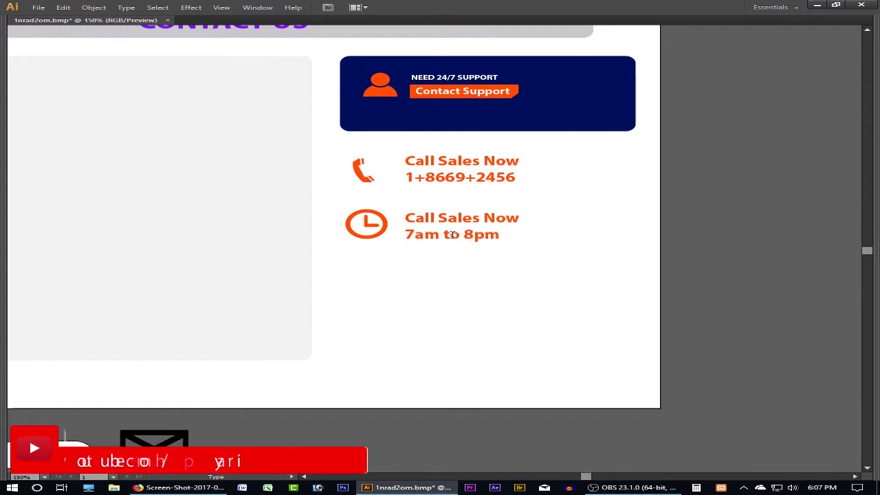
{"action": "type", "text": " cst"}
{"action": "key", "text": "Escape"}
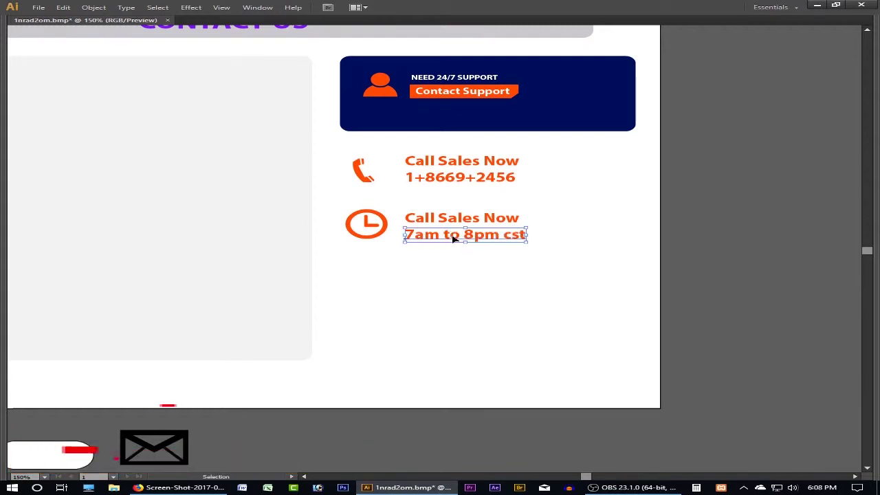
Set the hours text's font style to Regular in the Character panel.
{"action": "key", "text": "ctrl+t"}
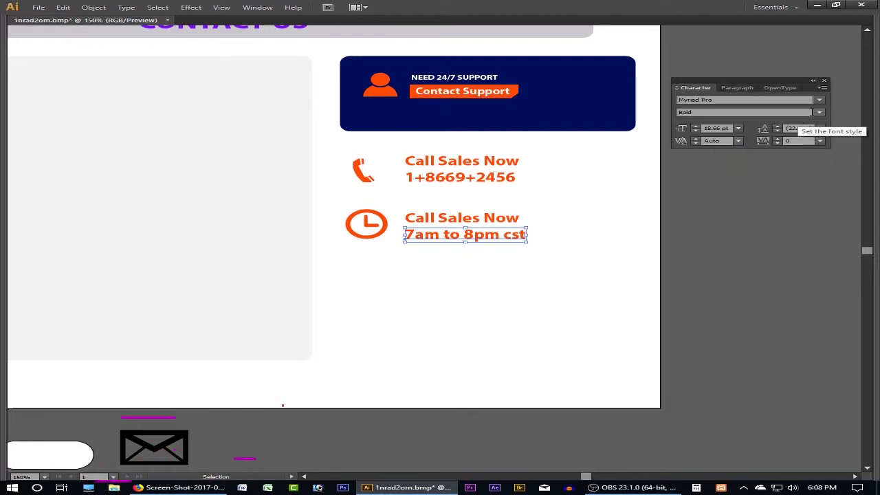
{"action": "left_click", "coordinate": [818, 112]}
{"action": "left_click", "coordinate": [773, 122]}
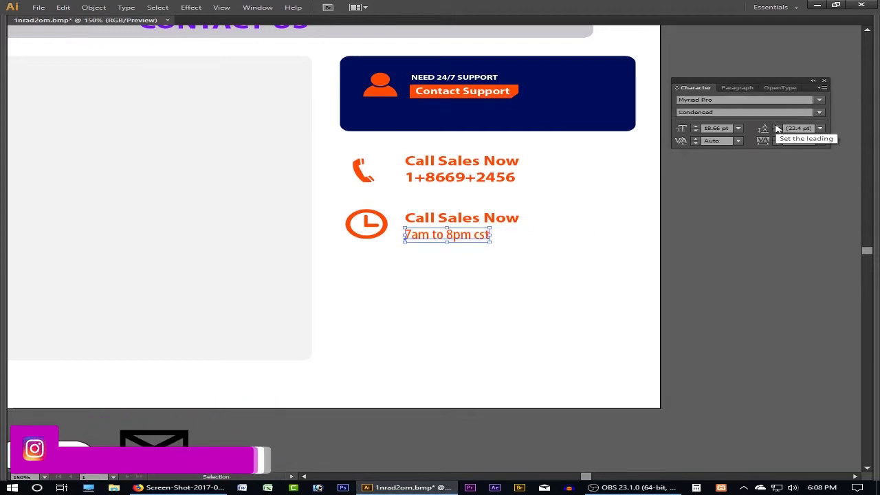
{"action": "left_click", "coordinate": [818, 112]}
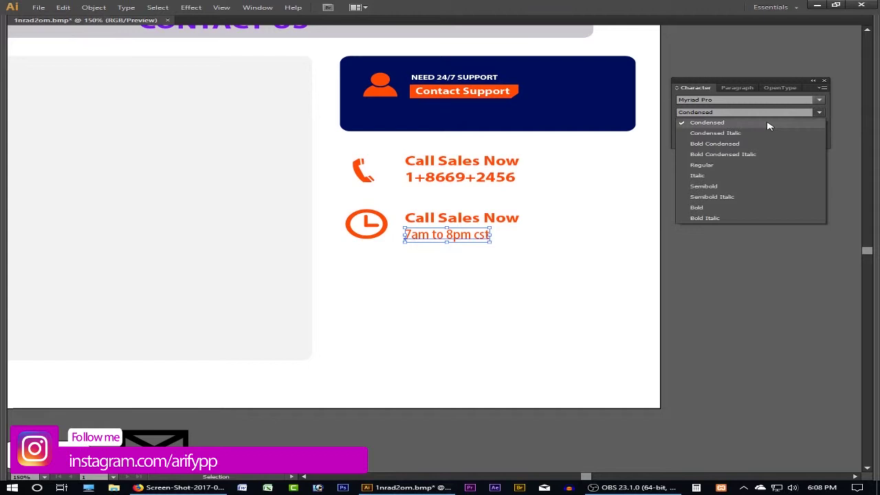
{"action": "left_click", "coordinate": [734, 164]}
{"action": "left_click", "coordinate": [516, 266]}
Scale the Call Sales Now and hours text block smaller.
{"action": "left_click_drag", "start_coordinate": [522, 263], "coordinate": [465, 221]}
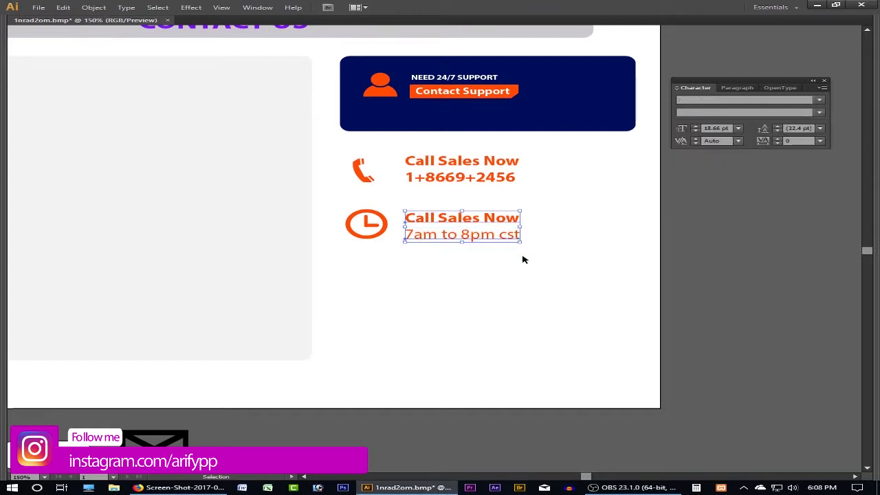
{"action": "left_click_drag", "start_coordinate": [521, 242], "coordinate": [497, 238]}
{"action": "left_click", "coordinate": [533, 261]}
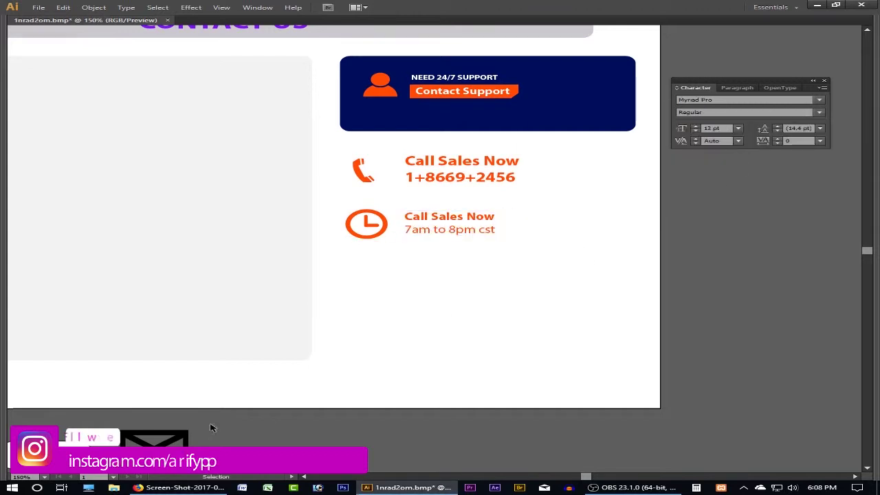
{"action": "key", "text": "alt+Tab"}
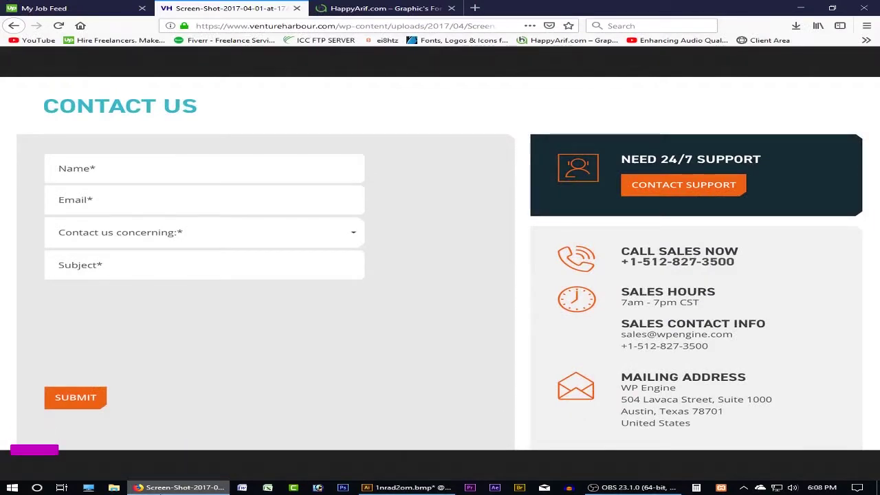
{"action": "key", "text": "alt+Tab"}
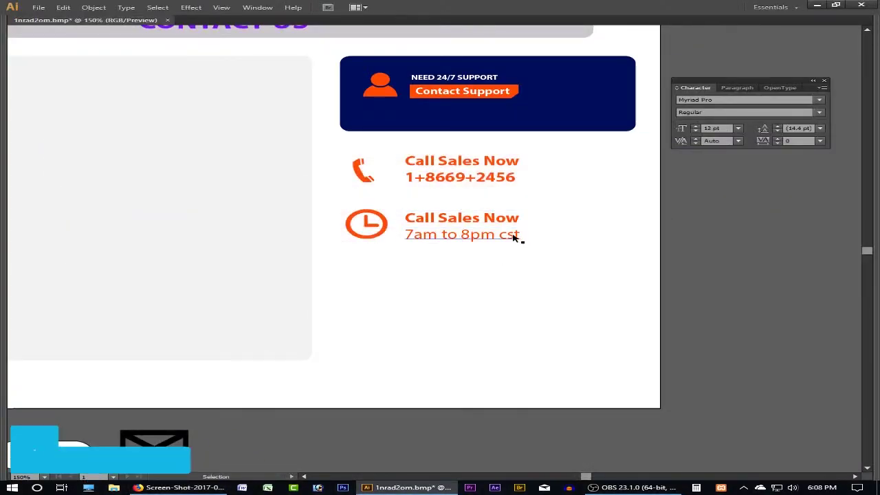
Shrink the '7am to 8pm cst' line further and nudge it down.
{"action": "left_click", "coordinate": [512, 236]}
{"action": "left_click_drag", "start_coordinate": [520, 240], "coordinate": [479, 237]}
{"action": "left_click", "coordinate": [465, 231]}
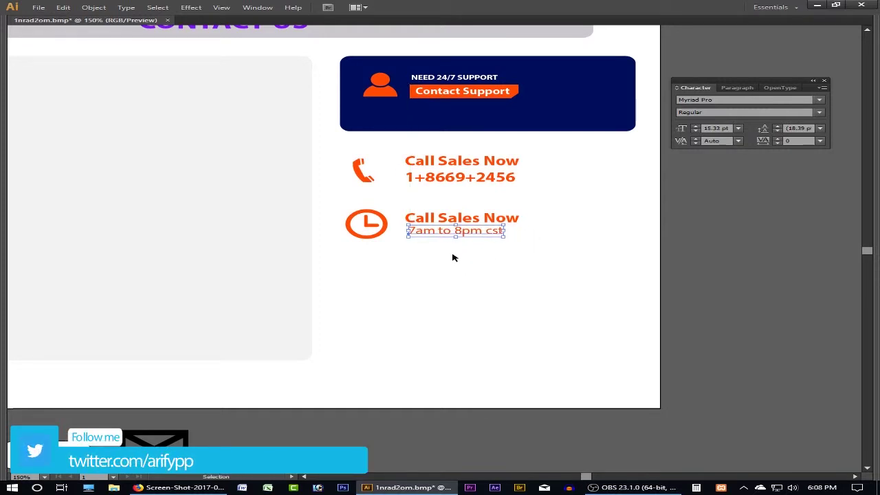
{"action": "key", "text": "Down"}
{"action": "left_click", "coordinate": [181, 487]}
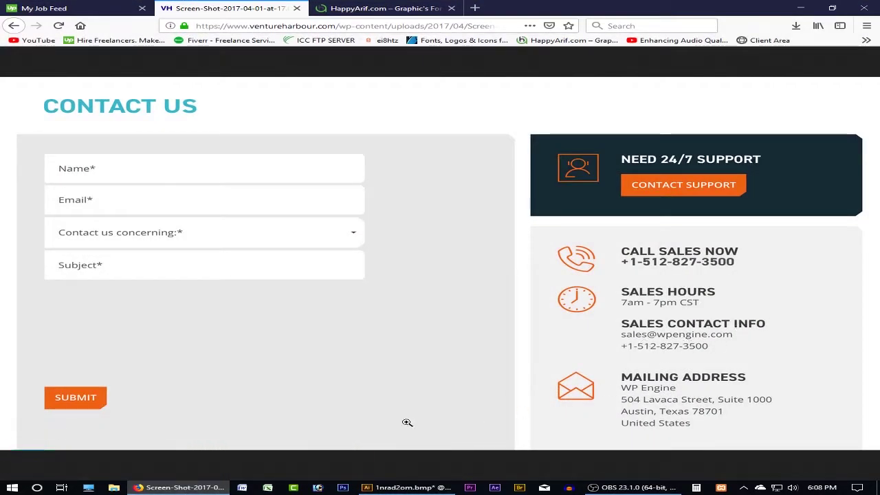
{"action": "left_click", "coordinate": [180, 487]}
Duplicate both text lines below the clock row, retyping them as 'Sells Contact Info' and a phone number.
{"action": "left_click", "coordinate": [452, 217], "text": "shift"}
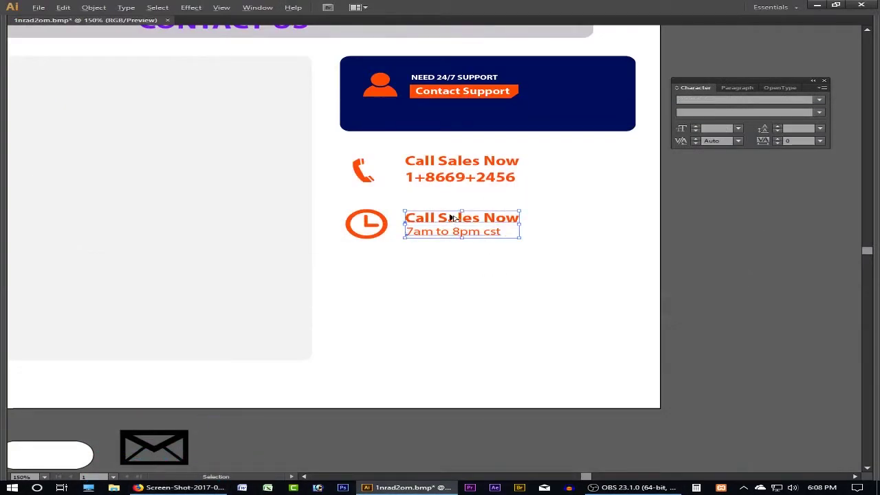
{"action": "left_click_drag", "start_coordinate": [451, 217], "coordinate": [448, 275]}
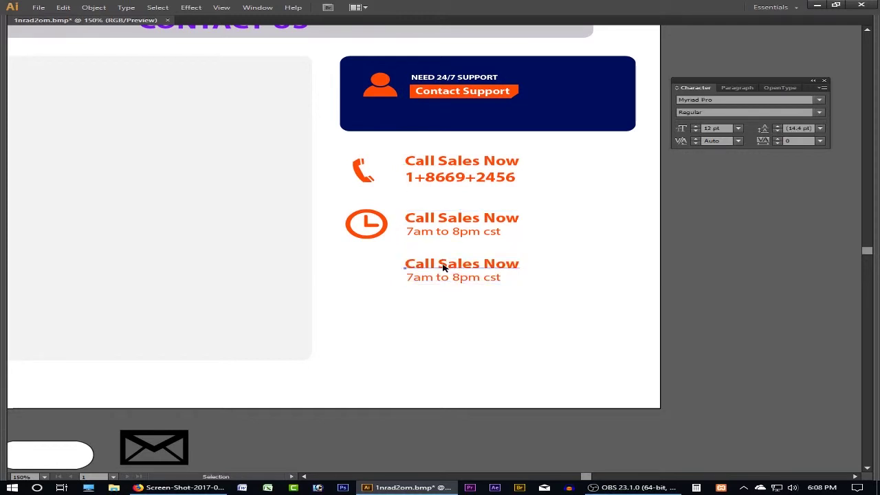
{"action": "triple_click", "coordinate": [444, 267]}
{"action": "type", "text": "Sells Contact Info"}
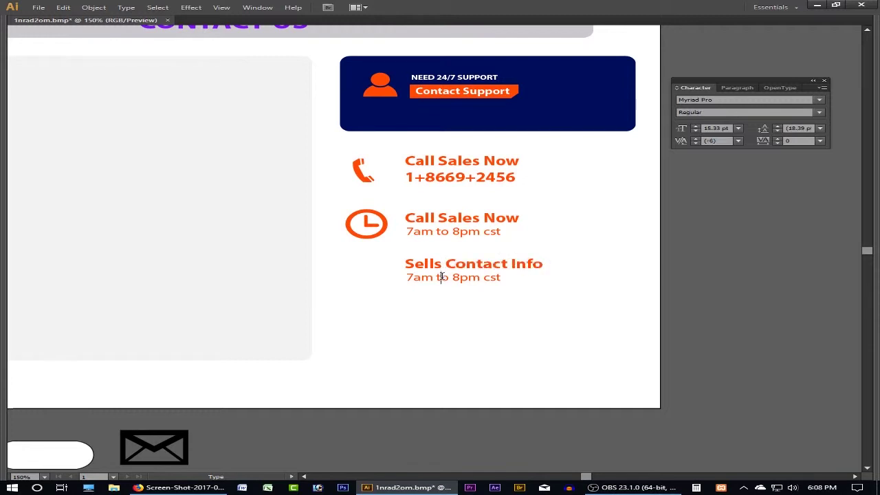
{"action": "triple_click", "coordinate": [441, 276]}
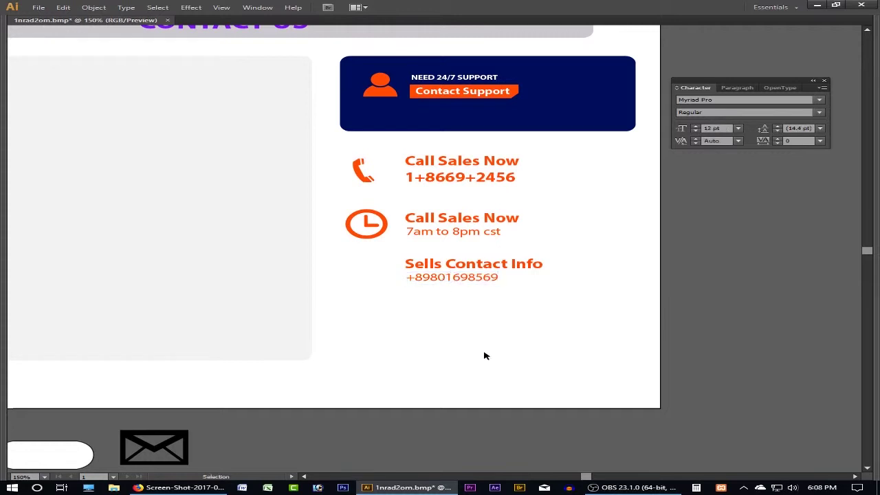
{"action": "left_click", "coordinate": [427, 264]}
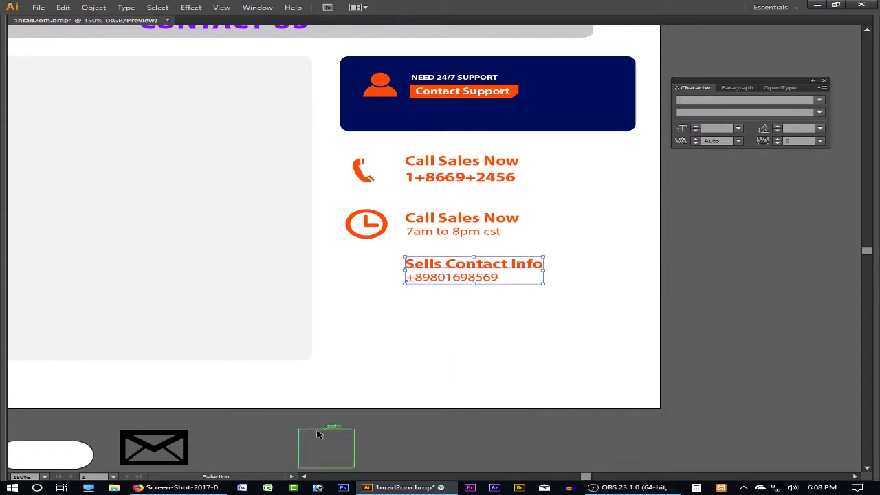
{"action": "left_click", "coordinate": [163, 487]}
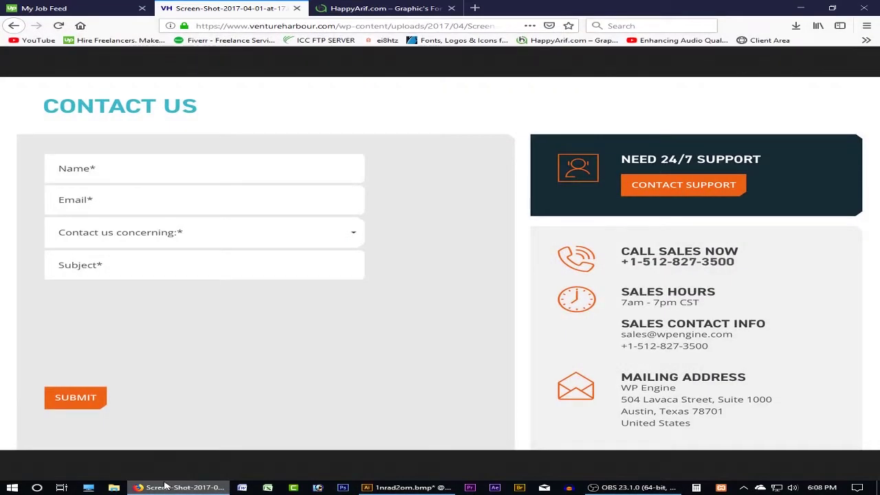
{"action": "left_click", "coordinate": [165, 485]}
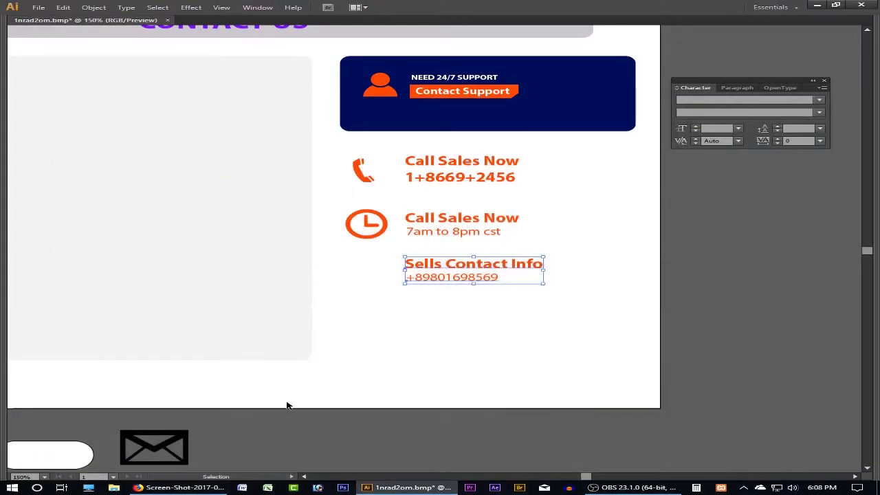
{"action": "left_click", "coordinate": [219, 440]}
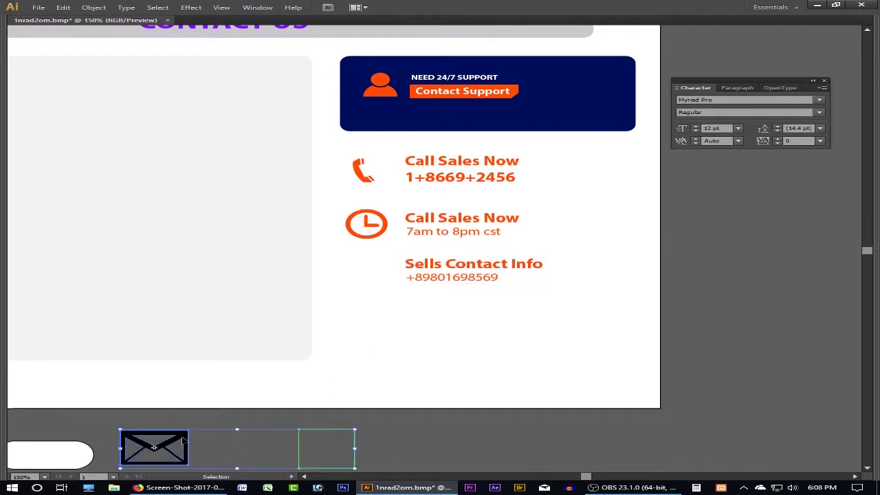
Add the envelope icon below the rows, break its symbol link, and sample the clock's orange.
{"action": "mouse_move", "coordinate": [154, 447]}
{"action": "left_mouse_down"}
{"action": "mouse_move", "coordinate": [438, 354]}
{"action": "mouse_move", "coordinate": [378, 337]}
{"action": "left_mouse_up"}
{"action": "right_click", "coordinate": [378, 336]}
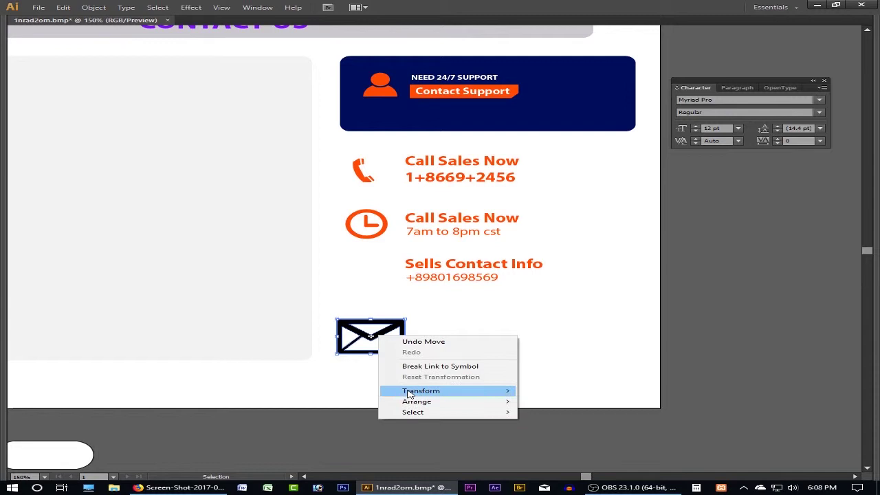
{"action": "left_click", "coordinate": [440, 366]}
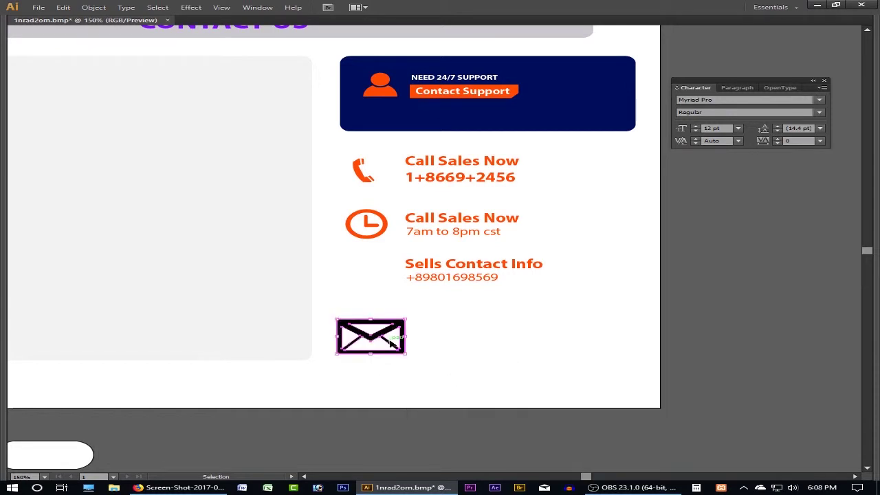
{"action": "key", "text": "i"}
{"action": "left_click", "coordinate": [385, 229]}
{"action": "key", "text": "v"}
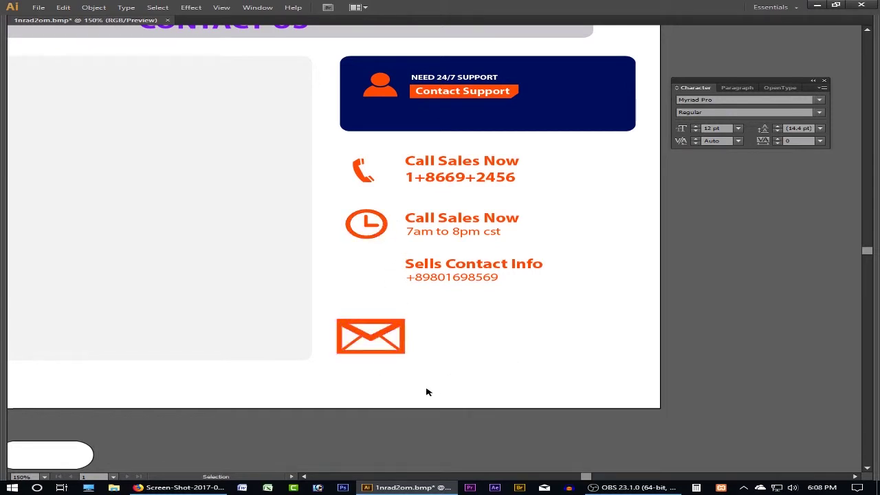
Shrink the orange envelope icon slightly and compare against the reference page.
{"action": "left_click", "coordinate": [403, 350]}
{"action": "left_click_drag", "start_coordinate": [405, 354], "coordinate": [390, 346]}
{"action": "left_click", "coordinate": [423, 365]}
{"action": "left_click", "coordinate": [157, 488]}
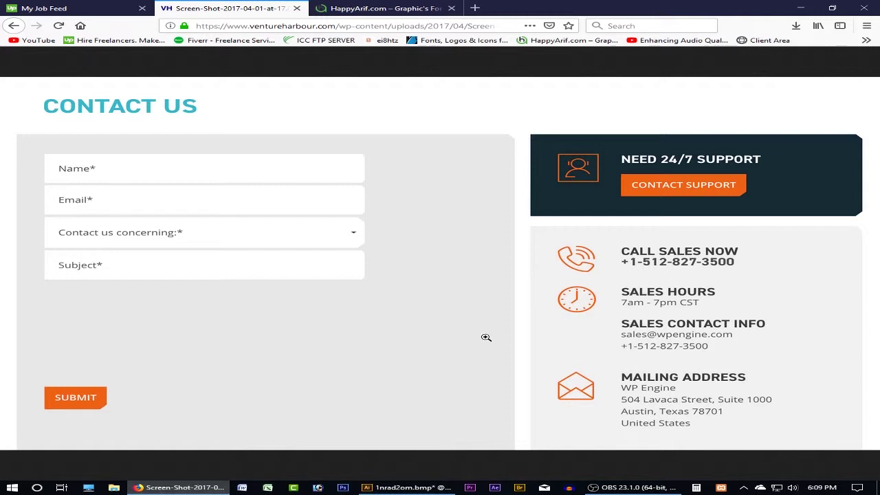
{"action": "left_click", "coordinate": [410, 487]}
{"action": "left_click", "coordinate": [409, 488]}
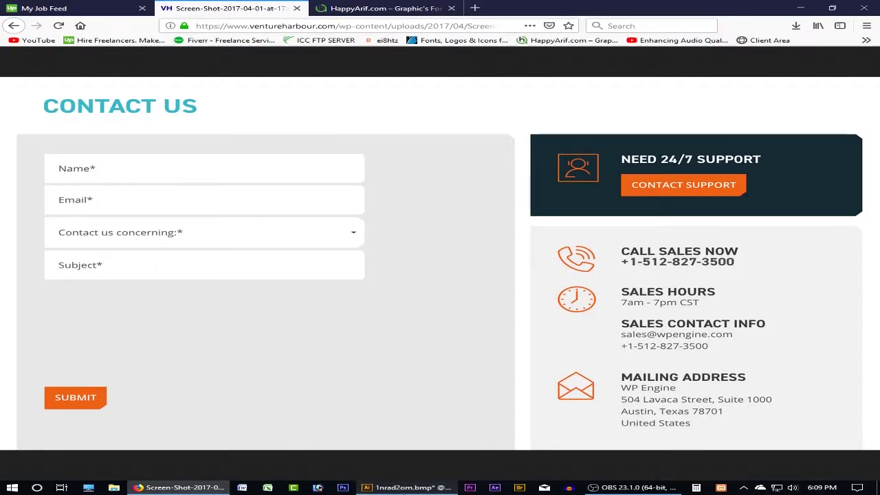
{"action": "left_click", "coordinate": [409, 487]}
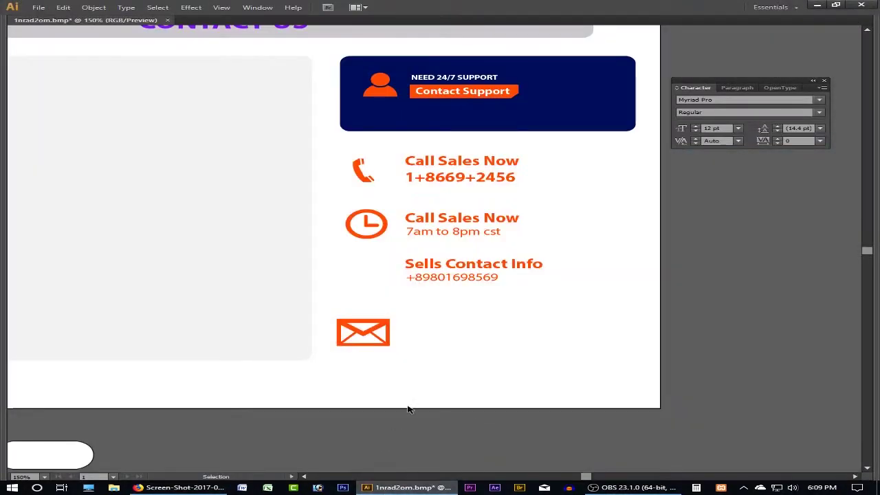
Copy the Sells Contact Info heading beside the envelope and retype it as 'Mailing Address'.
{"action": "left_click", "coordinate": [445, 265]}
{"action": "left_click_drag", "start_coordinate": [461, 275], "coordinate": [456, 320]}
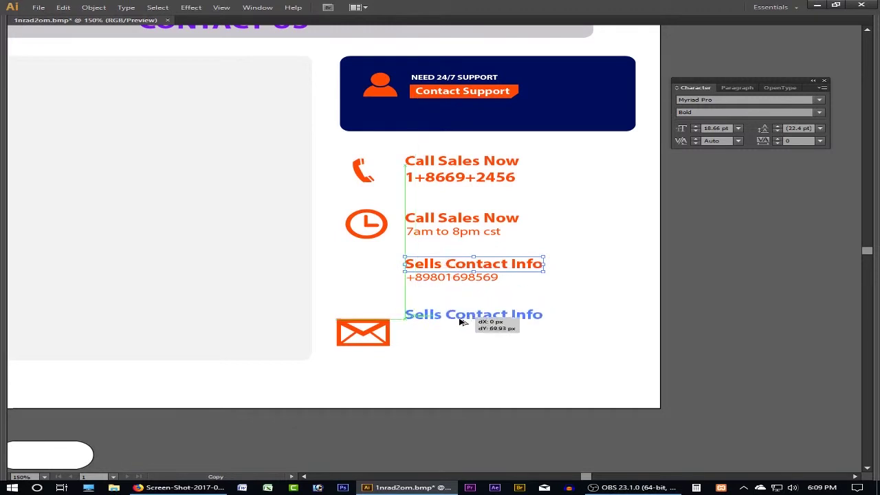
{"action": "triple_click", "coordinate": [454, 323]}
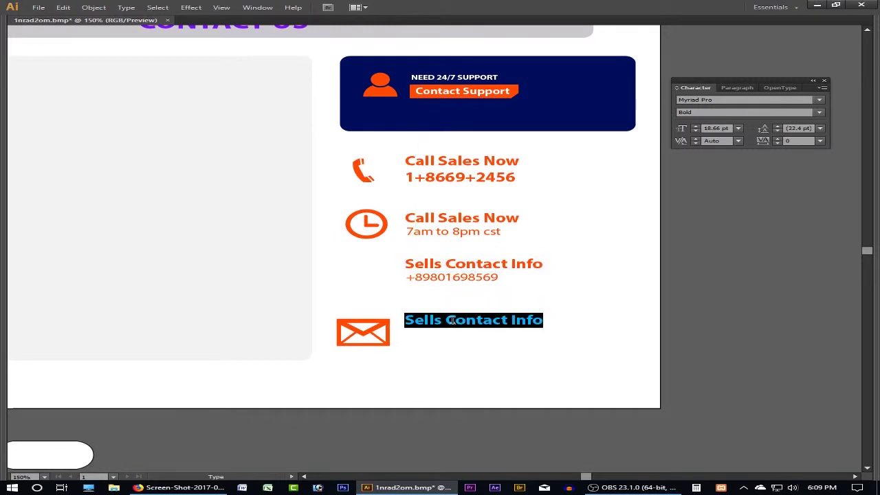
{"action": "left_click", "coordinate": [222, 487]}
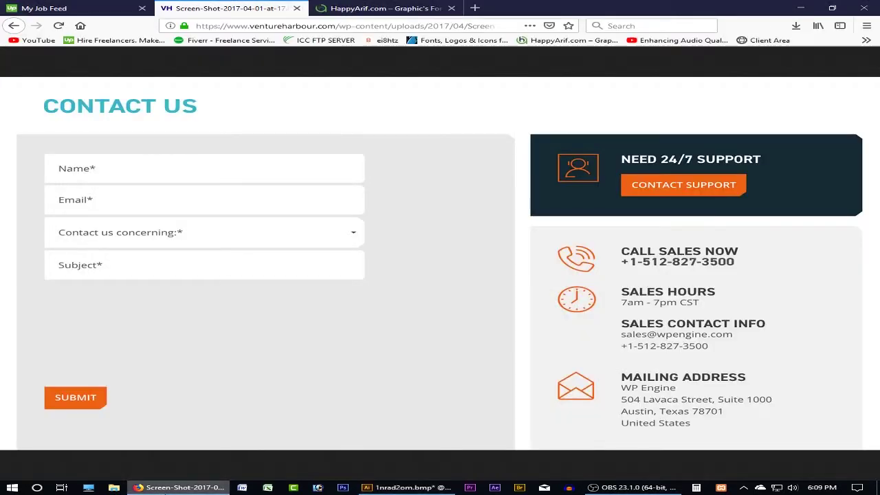
{"action": "key", "text": "alt+Tab"}
{"action": "type", "text": "Mail"}
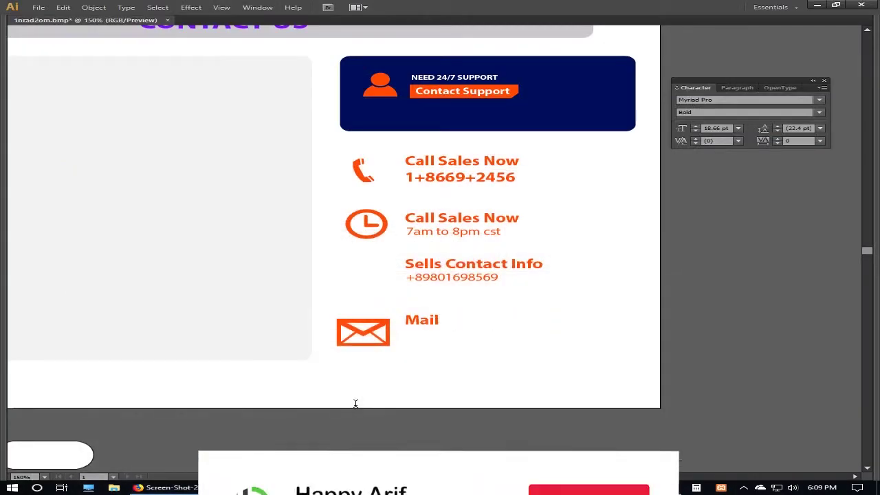
{"action": "type", "text": "ing Address"}
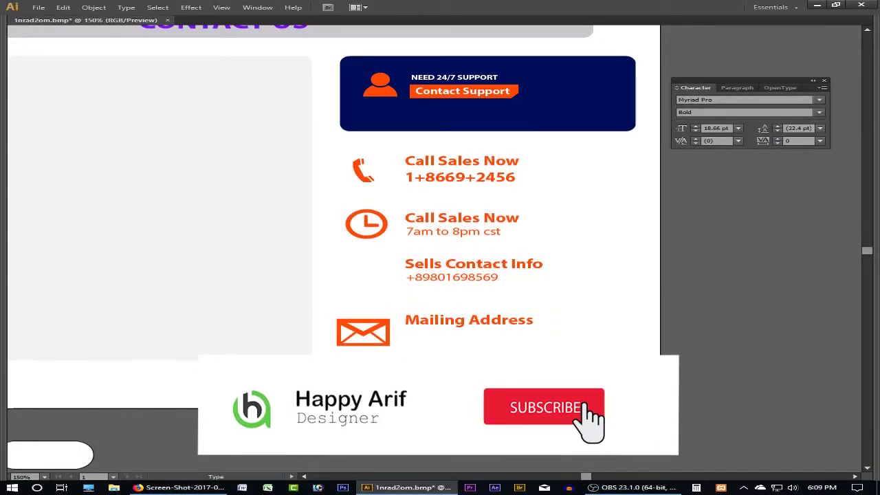
{"action": "key", "text": "Escape"}
{"action": "left_click", "coordinate": [165, 487]}
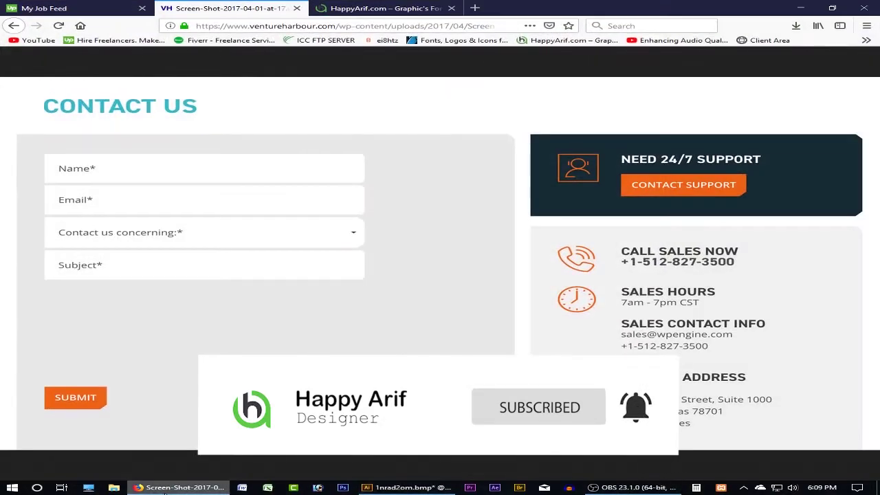
{"action": "left_click", "coordinate": [411, 487]}
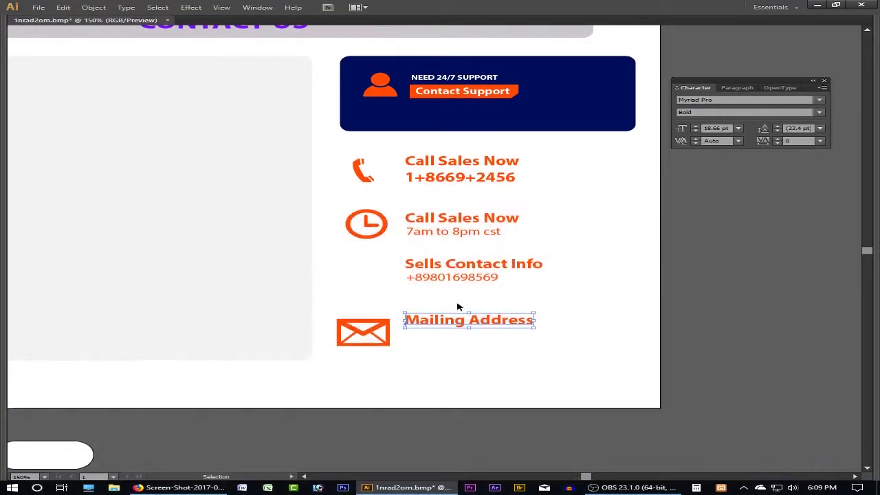
Copy the phone number line under Mailing Address and retype it as 'WP ENGINE'.
{"action": "left_click", "coordinate": [449, 278]}
{"action": "mouse_move", "coordinate": [448, 277]}
{"action": "left_mouse_down"}
{"action": "mouse_move", "coordinate": [430, 347]}
{"action": "mouse_move", "coordinate": [435, 336]}
{"action": "left_mouse_up"}
{"action": "triple_click", "coordinate": [436, 335]}
{"action": "type", "text": "WP"}
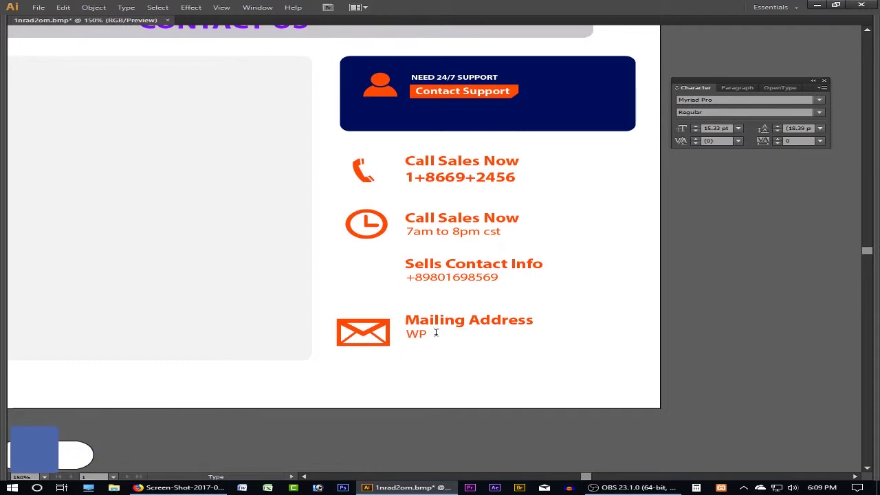
{"action": "type", "text": " ENGINWE"}
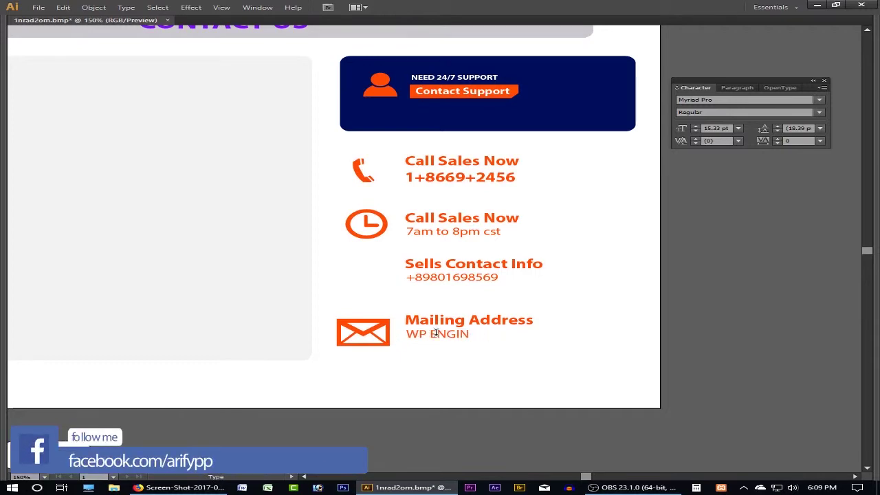
{"action": "left_click", "coordinate": [178, 488]}
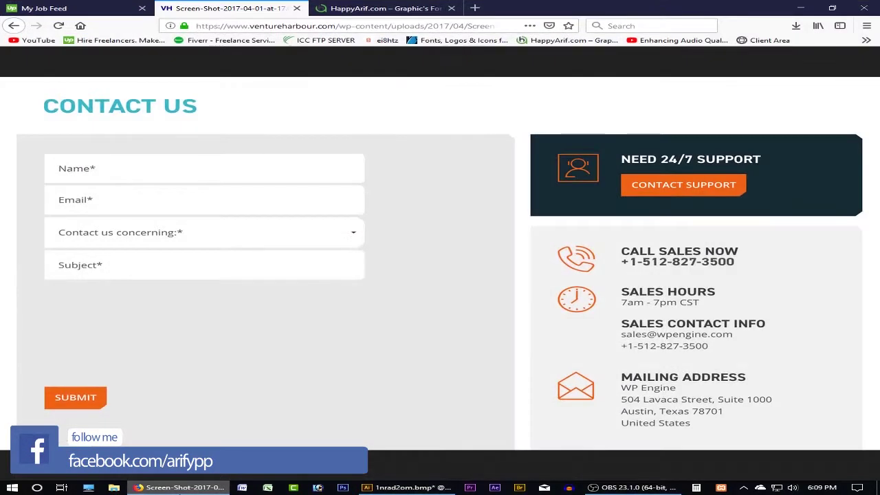
{"action": "left_click", "coordinate": [178, 488]}
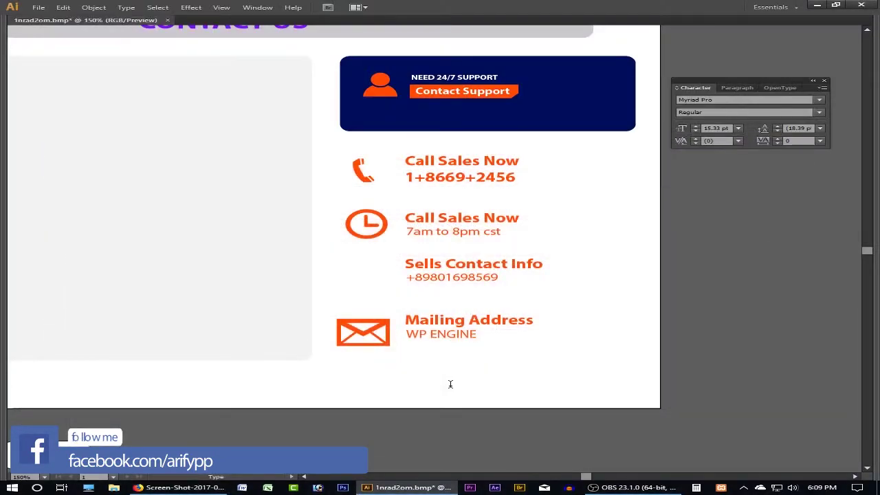
Add address lines '104 by your location,' and 'Unitate States' beneath it.
{"action": "key", "text": "Return"}
{"action": "type", "text": "104 "}
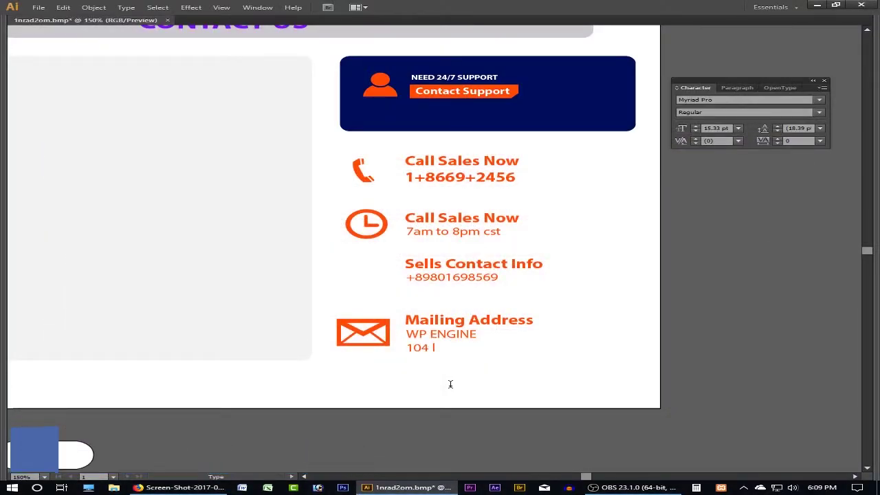
{"action": "type", "text": "lo"}
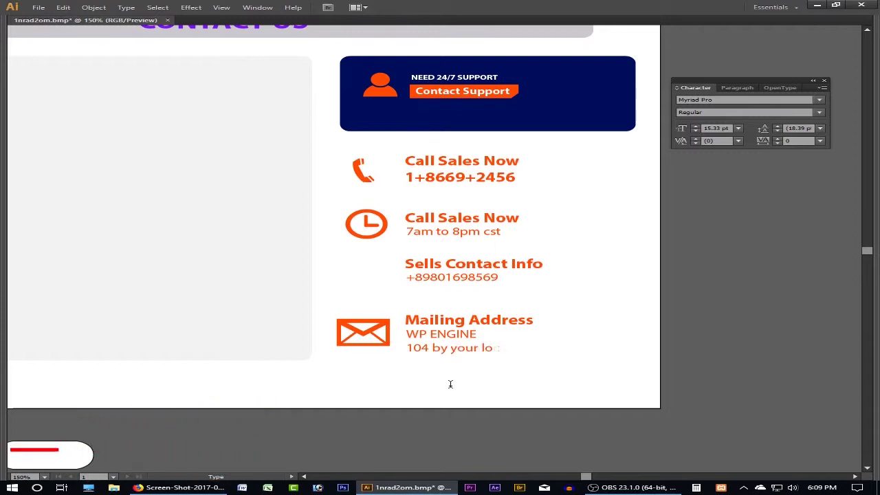
{"action": "type", "text": "cacation,"}
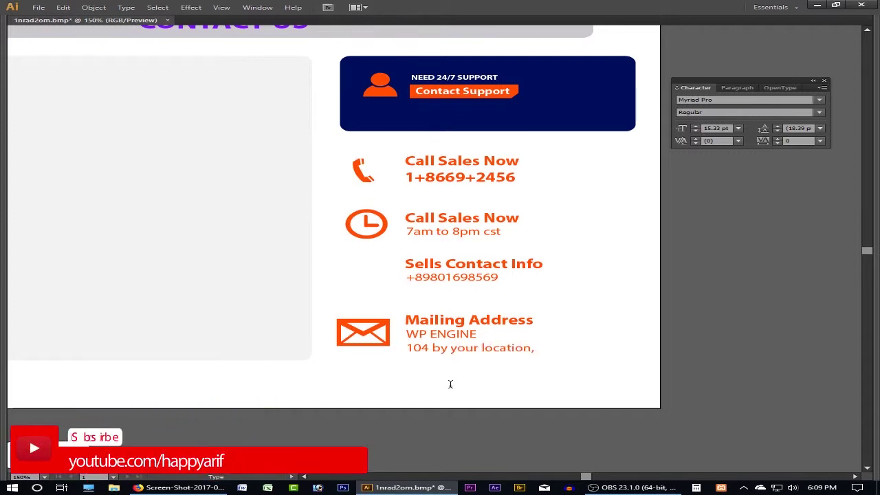
{"action": "key", "text": "Return"}
{"action": "type", "text": "Unitate Str"}
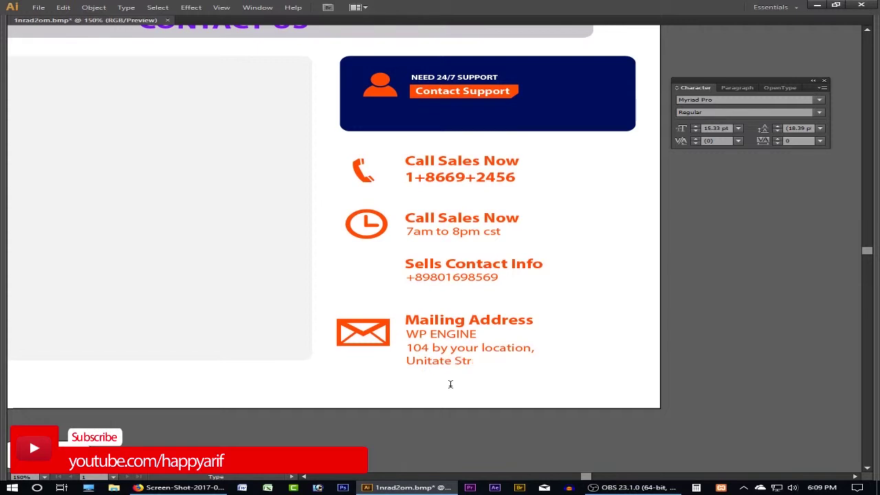
{"action": "key", "text": "BackSpace"}
{"action": "type", "text": "ates"}
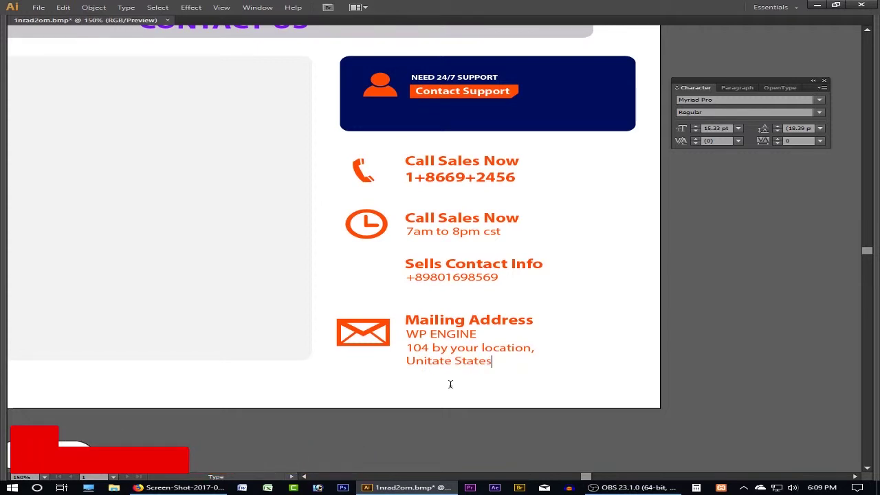
{"action": "key", "text": "Escape"}
{"action": "left_click", "coordinate": [450, 389]}
Delete the leftover small blue icon and white pill shape beside the artboard.
{"action": "key", "text": "ctrl+minus"}
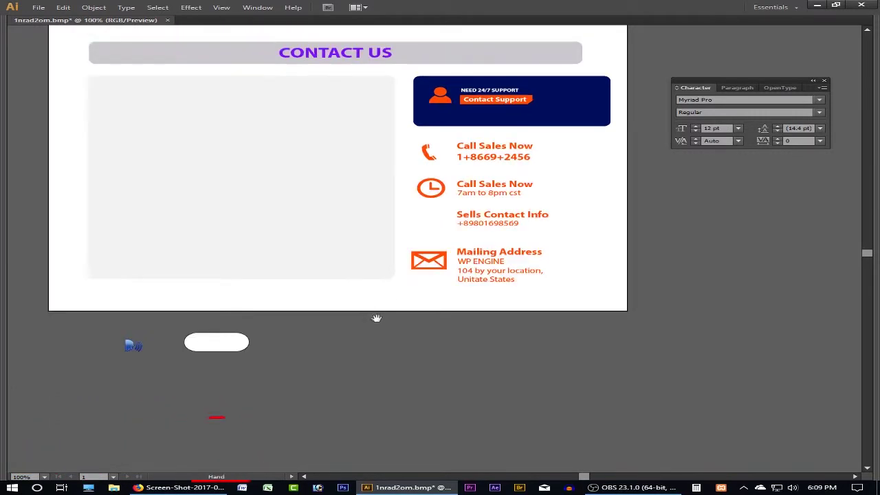
{"action": "left_click", "coordinate": [215, 487]}
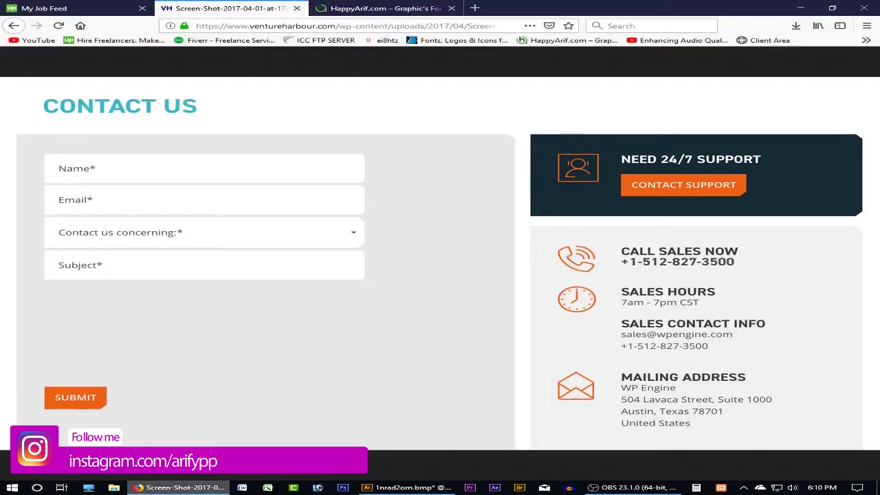
{"action": "key", "text": "a"}
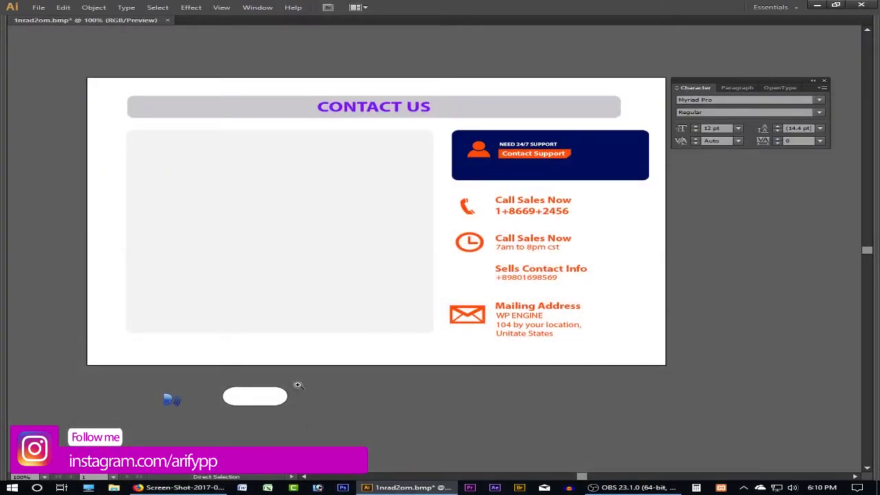
{"action": "left_click", "coordinate": [484, 317]}
{"action": "left_click", "coordinate": [516, 370], "text": "alt"}
{"action": "left_click", "coordinate": [516, 369], "text": "alt"}
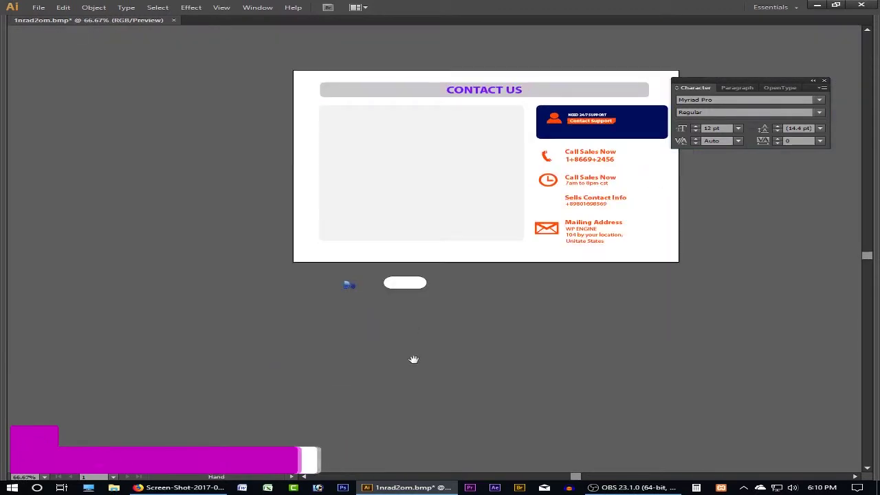
{"action": "left_click", "coordinate": [385, 310]}
{"action": "left_click", "coordinate": [385, 310]}
{"action": "left_click_drag", "start_coordinate": [431, 275], "coordinate": [367, 374]}
{"action": "left_click", "coordinate": [304, 314]}
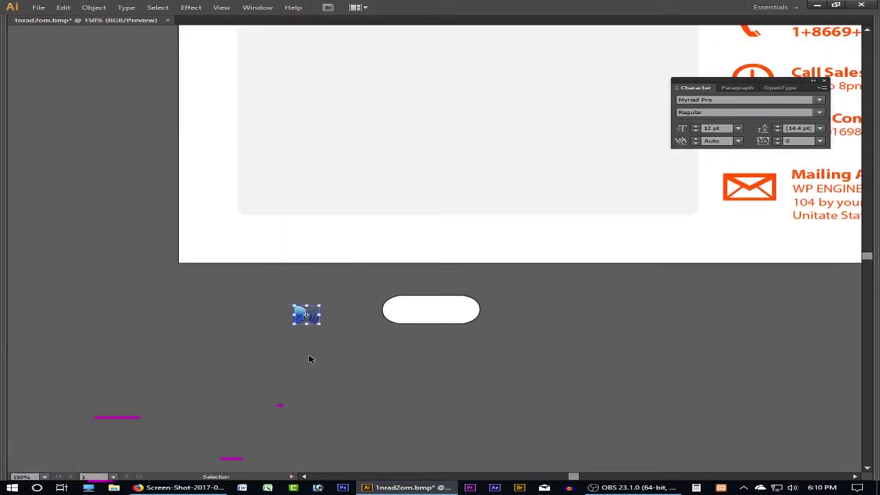
{"action": "key", "text": "Delete"}
{"action": "key", "text": "z"}
Nudge the grey form panel slightly down.
{"action": "left_click", "coordinate": [592, 213], "text": "alt"}
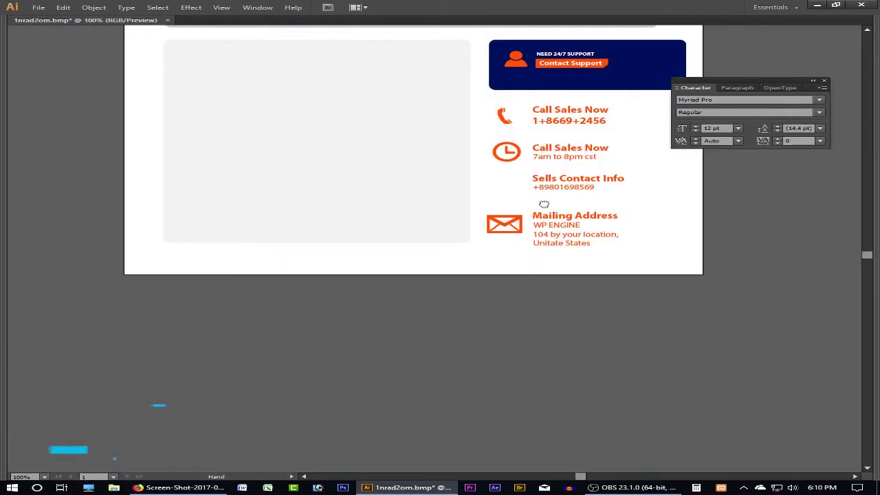
{"action": "left_click", "coordinate": [491, 259]}
{"action": "key", "text": "v"}
{"action": "left_click_drag", "start_coordinate": [415, 239], "coordinate": [415, 242]}
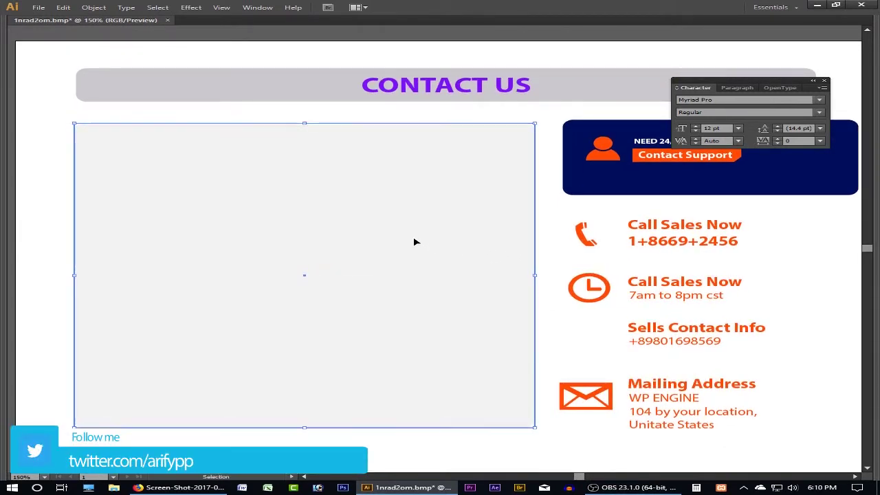
{"action": "left_click", "coordinate": [390, 452]}
Compare with the reference Contact Us form, zoom in on the form panel, and show hidden panels.
{"action": "left_click", "coordinate": [176, 487]}
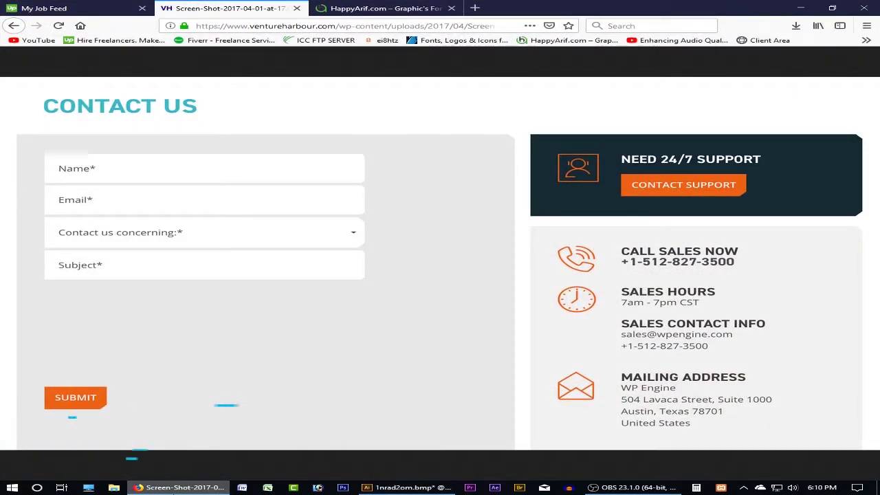
{"action": "key", "text": "alt+Tab"}
{"action": "left_click", "coordinate": [291, 257]}
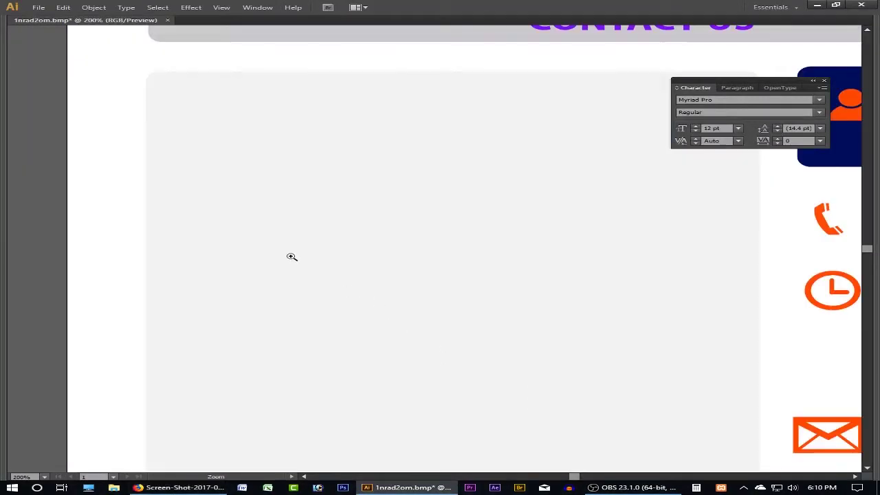
{"action": "left_click", "coordinate": [466, 219], "text": "alt"}
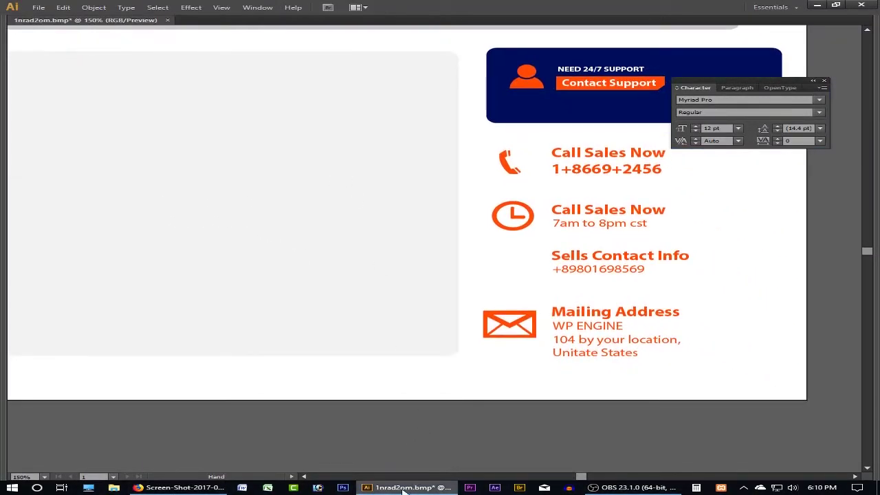
{"action": "left_click", "coordinate": [402, 488]}
{"action": "left_click", "coordinate": [178, 487]}
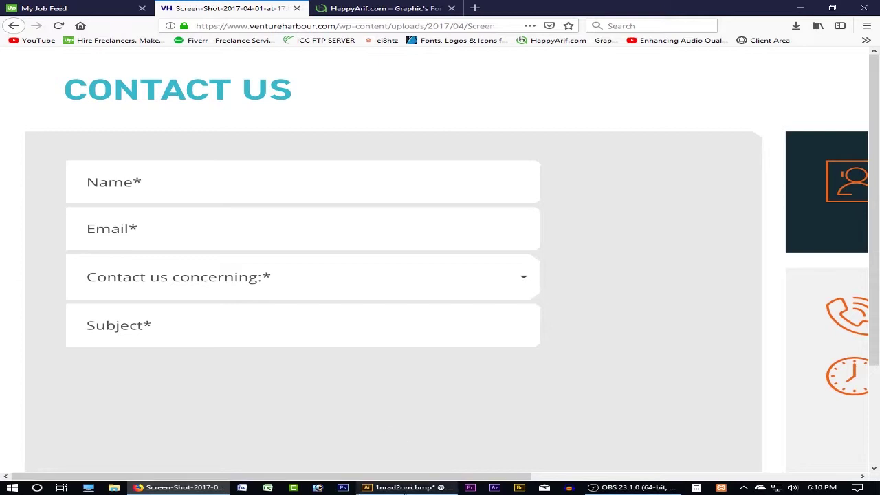
{"action": "left_click", "coordinate": [409, 487]}
{"action": "left_click", "coordinate": [248, 194], "text": "alt"}
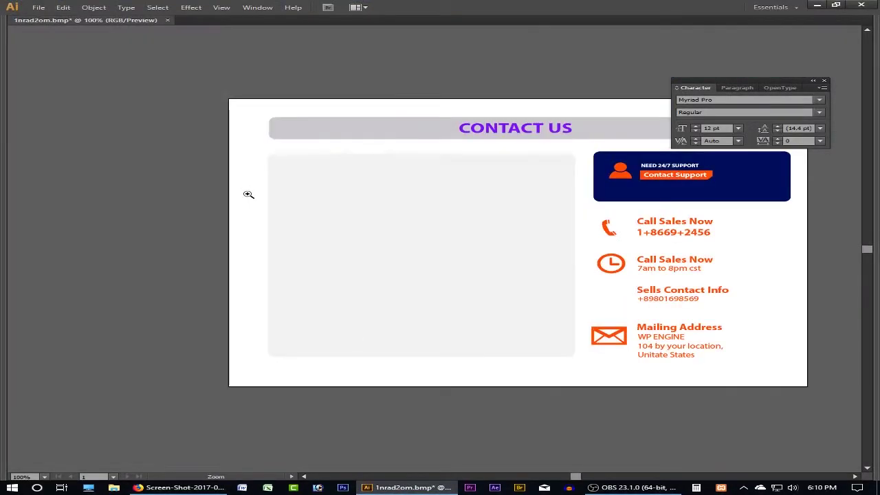
{"action": "left_click", "coordinate": [372, 195]}
{"action": "left_click", "coordinate": [363, 240], "text": "alt"}
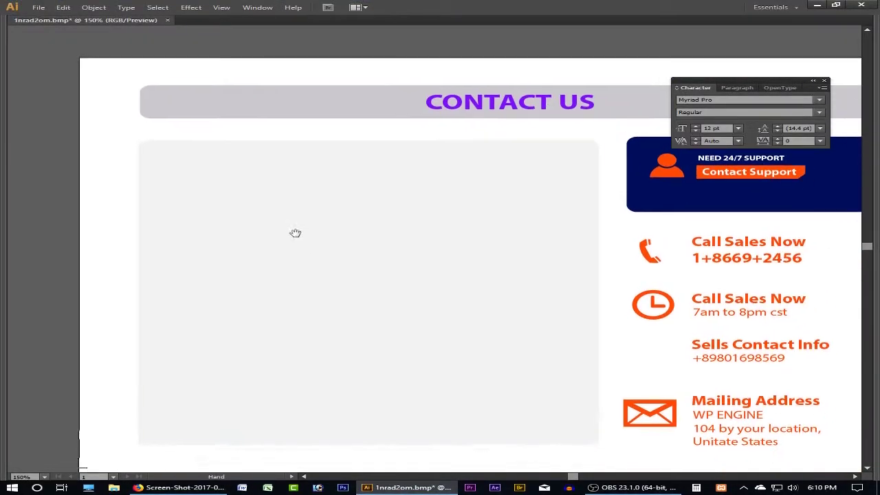
{"action": "key", "text": "Tab"}
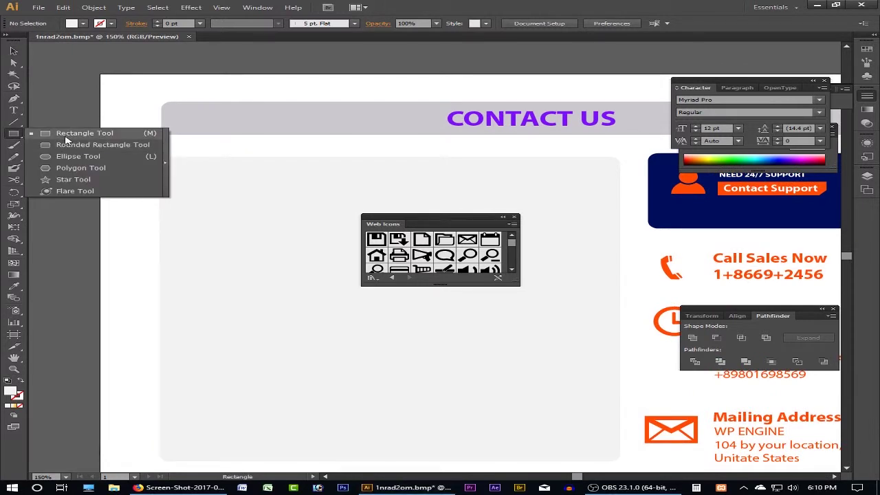
Draw a wide white input-field rectangle inside the grey form panel.
{"action": "left_click_drag", "start_coordinate": [14, 135], "coordinate": [62, 132]}
{"action": "key", "text": "Tab"}
{"action": "mouse_move", "coordinate": [191, 180]}
{"action": "left_mouse_down"}
{"action": "mouse_move", "coordinate": [463, 220]}
{"action": "mouse_move", "coordinate": [513, 218]}
{"action": "left_mouse_up"}
{"action": "key", "text": "Tab"}
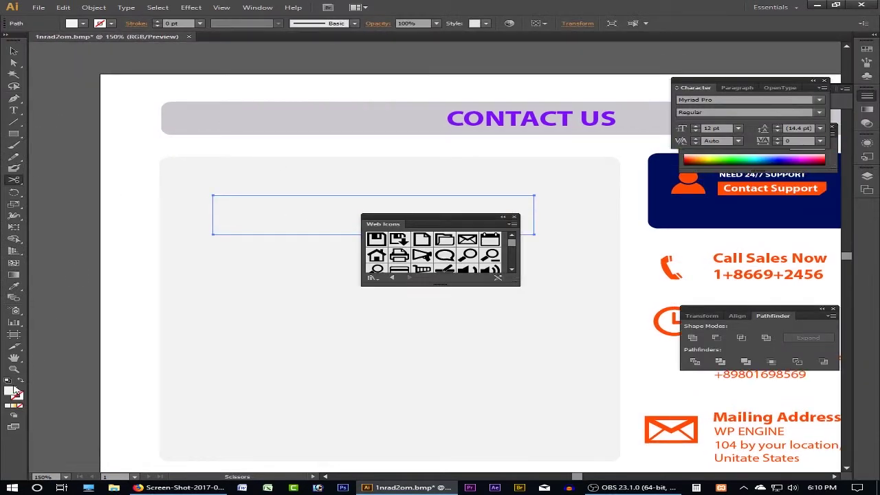
{"action": "double_click", "coordinate": [13, 392]}
{"action": "key", "text": "Return"}
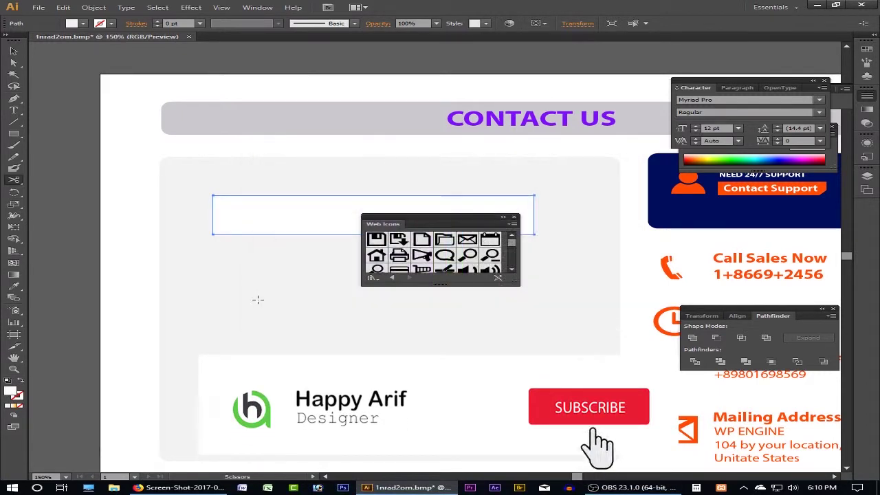
{"action": "key", "text": "v"}
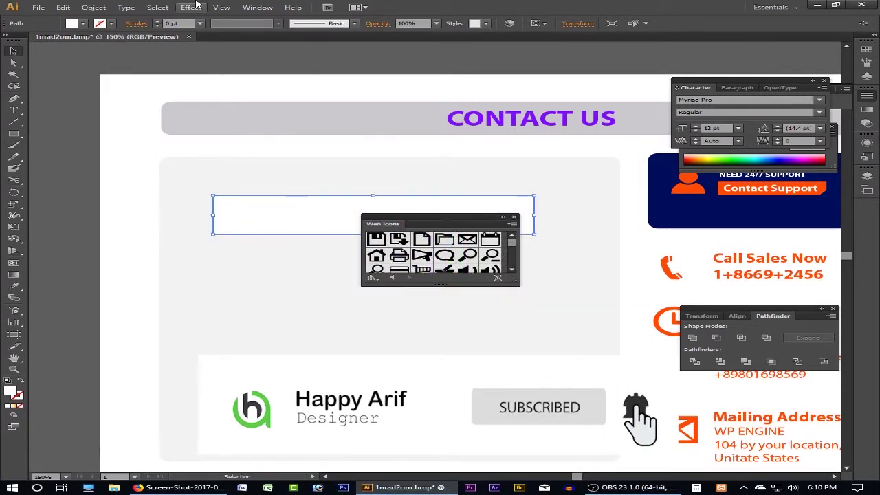
Round the input field's corners with a 7 px radius.
{"action": "left_click", "coordinate": [193, 7]}
{"action": "mouse_move", "coordinate": [208, 117]}
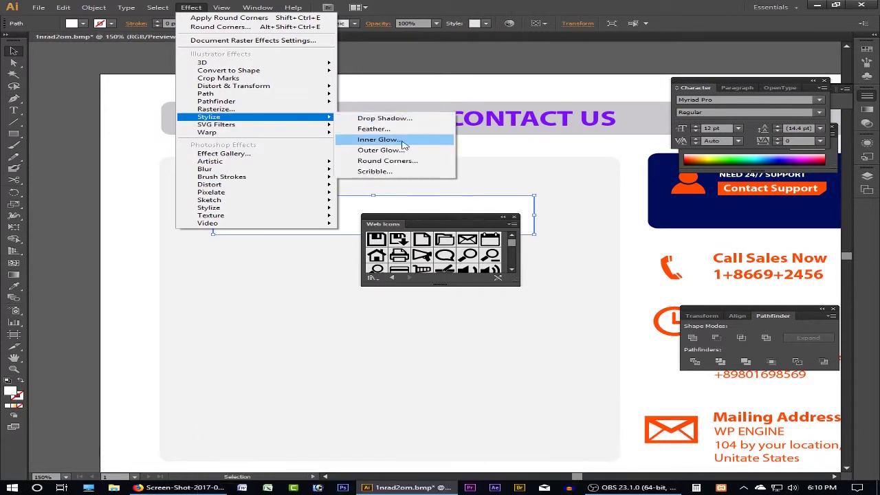
{"action": "left_click", "coordinate": [426, 161]}
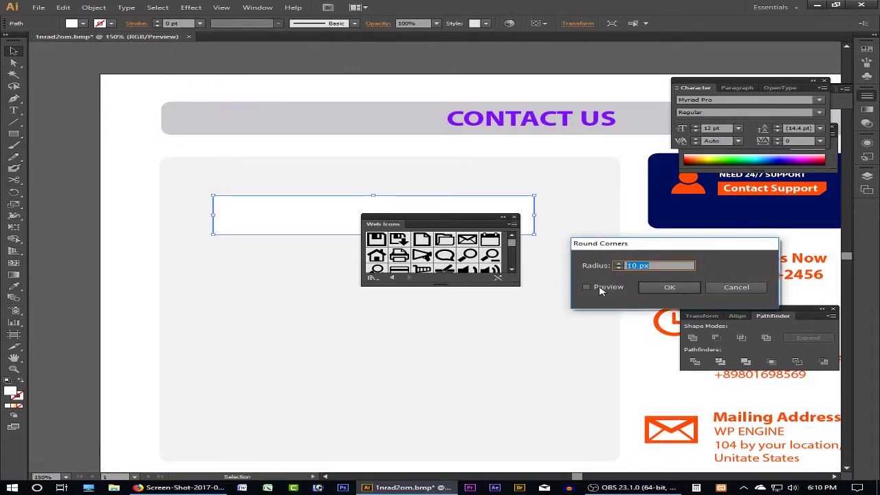
{"action": "left_click", "coordinate": [600, 287]}
{"action": "left_click", "coordinate": [619, 268]}
{"action": "left_click", "coordinate": [618, 268]}
{"action": "left_click", "coordinate": [618, 268]}
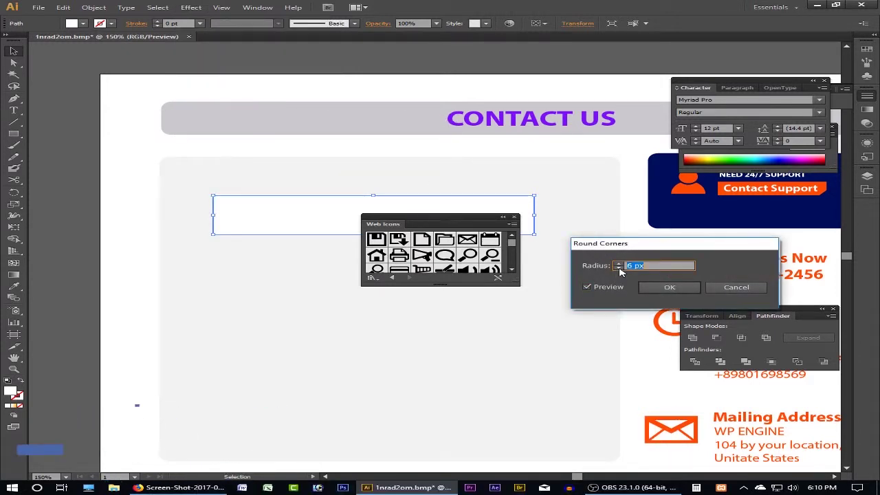
{"action": "left_click", "coordinate": [669, 287]}
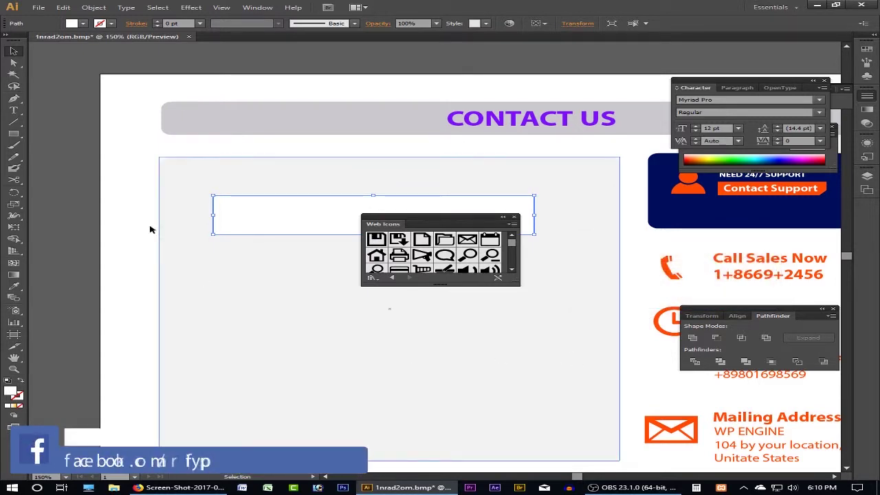
{"action": "left_click", "coordinate": [149, 228]}
Give the input field an ACACAD grey outline.
{"action": "left_click", "coordinate": [227, 216]}
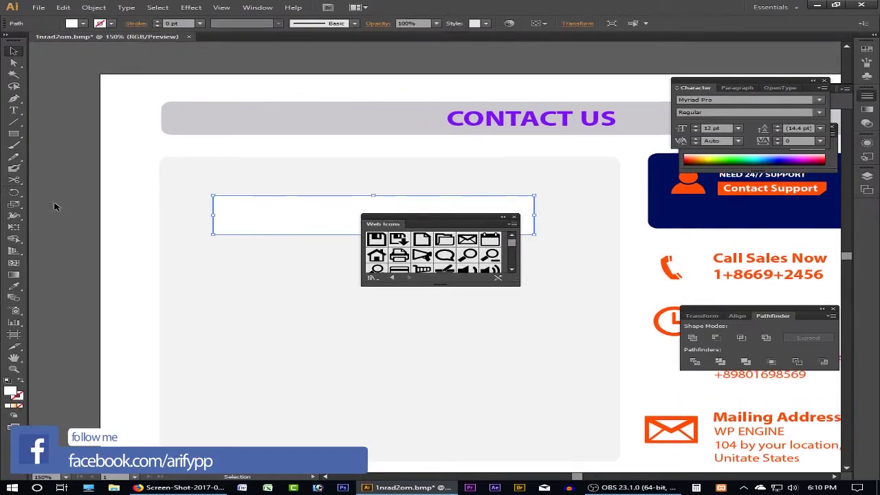
{"action": "double_click", "coordinate": [17, 399]}
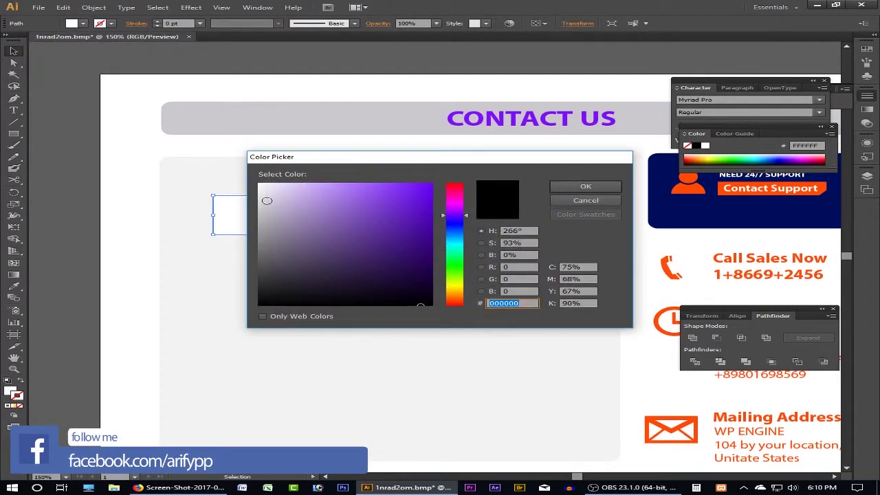
{"action": "key", "text": "Return"}
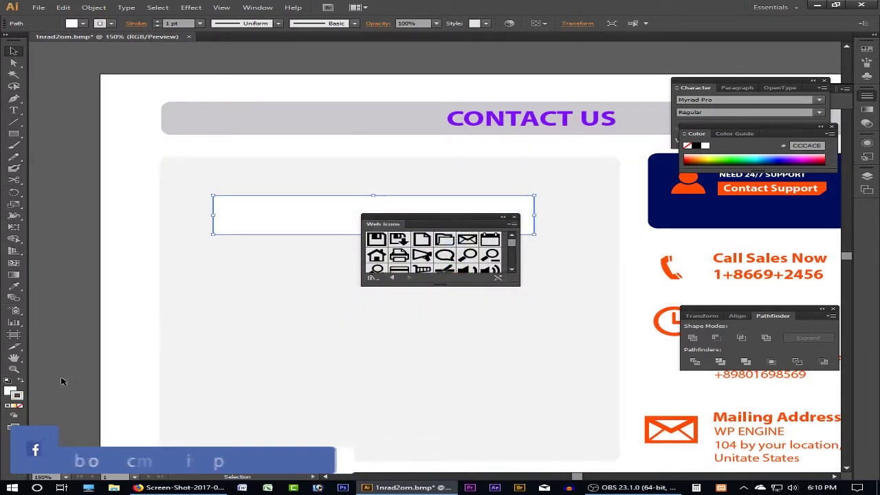
{"action": "double_click", "coordinate": [17, 397]}
{"action": "type", "text": "acacad"}
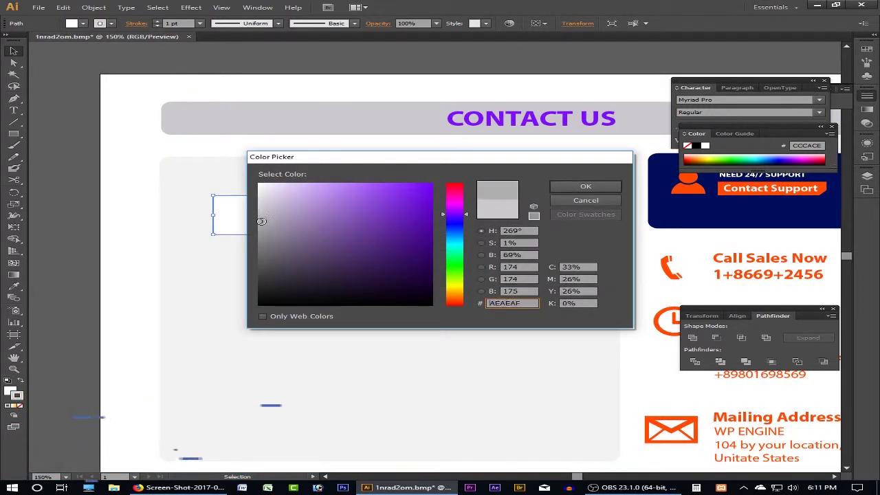
{"action": "key", "text": "Return"}
Make the input field slightly shorter.
{"action": "key", "text": "Tab"}
{"action": "key", "text": "z"}
{"action": "left_click", "coordinate": [344, 262]}
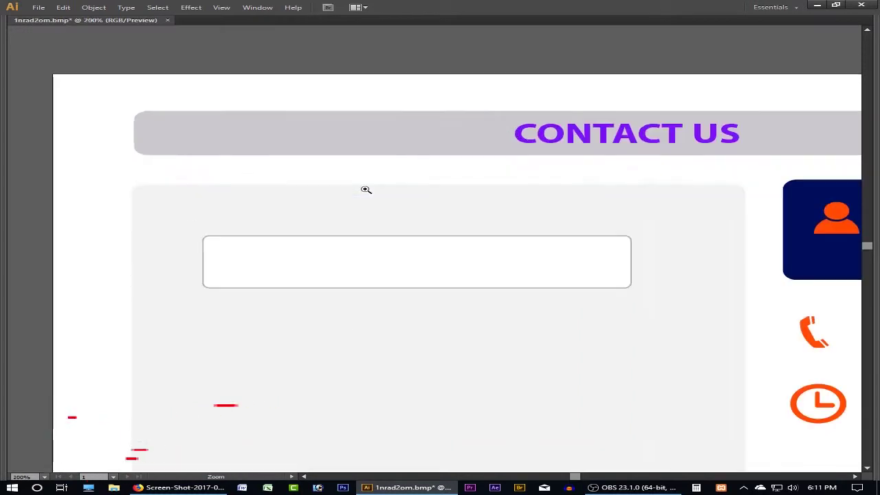
{"action": "left_click", "coordinate": [413, 275]}
{"action": "left_click", "coordinate": [386, 202], "text": "alt"}
{"action": "key", "text": "v"}
{"action": "left_click", "coordinate": [388, 216]}
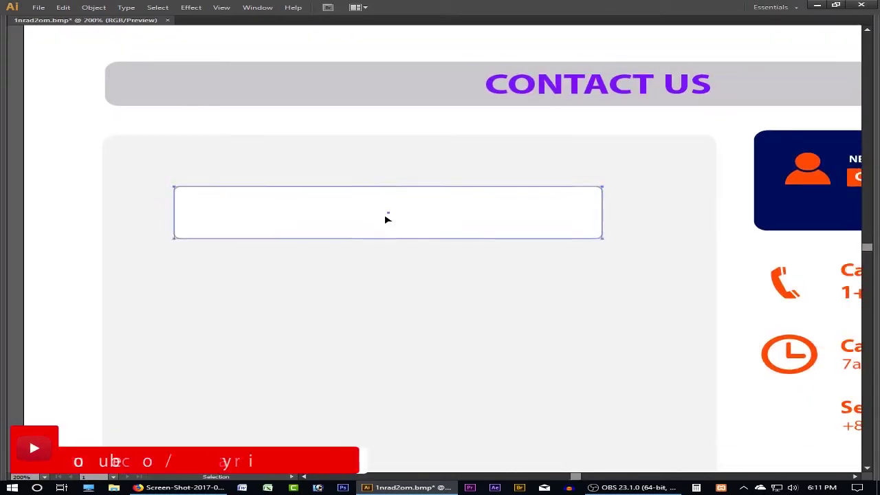
{"action": "left_click_drag", "start_coordinate": [388, 238], "coordinate": [388, 231]}
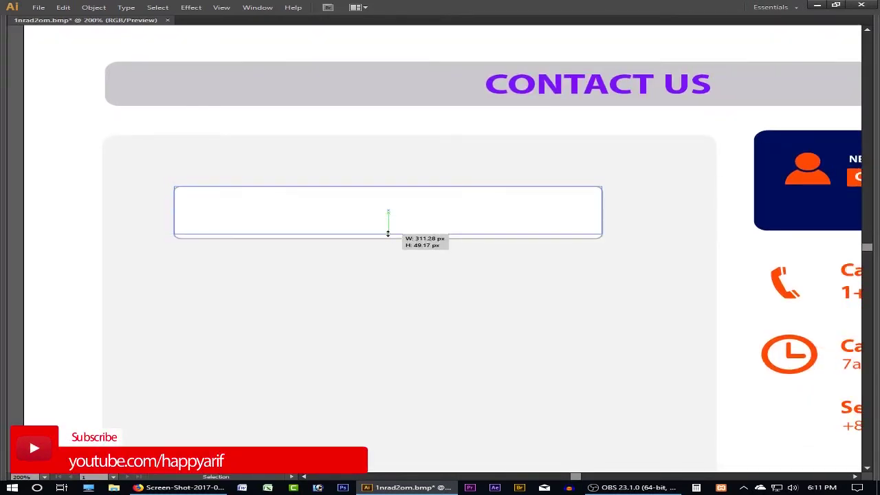
{"action": "left_click", "coordinate": [61, 120]}
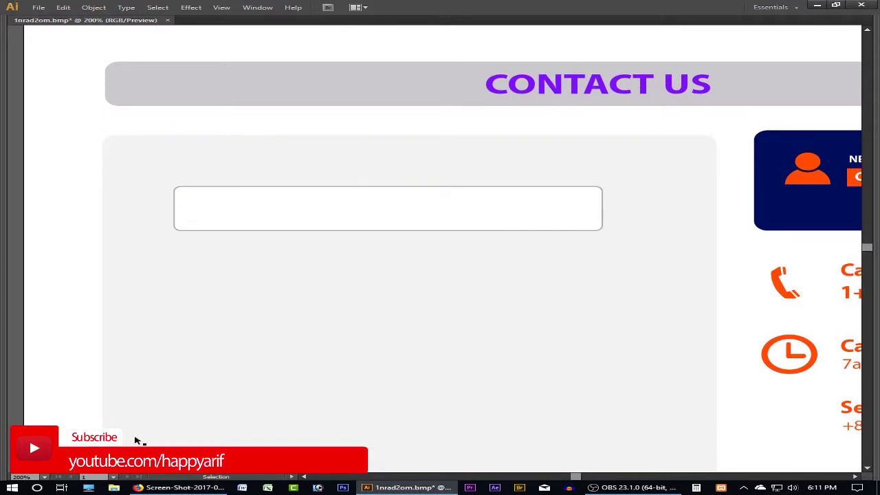
Check the reference contact page in Firefox, then reselect the white input field.
{"action": "left_click", "coordinate": [175, 487]}
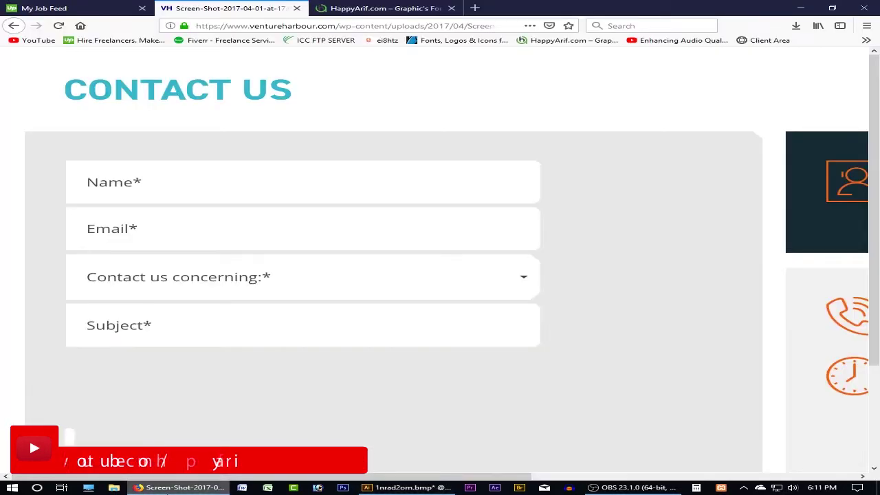
{"action": "key", "text": "alt+Tab"}
{"action": "left_click", "coordinate": [224, 206]}
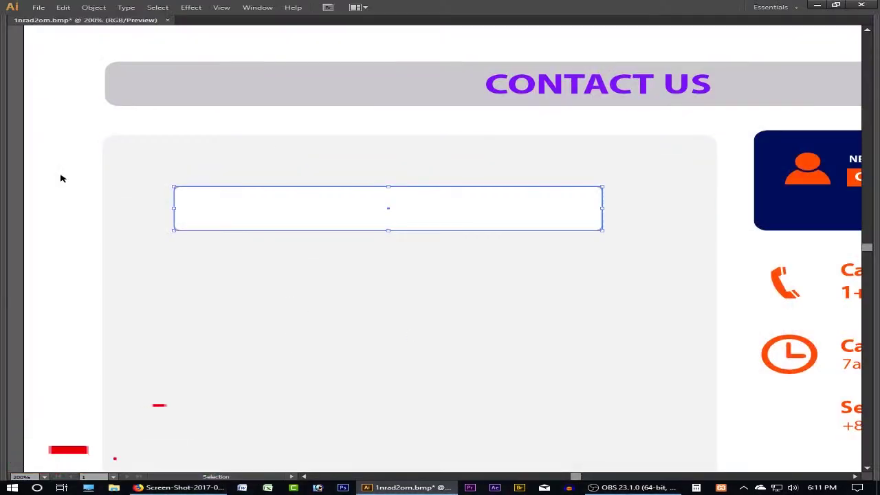
Place a dark grey 'Name *' label inside the white input field.
{"action": "key", "text": "t"}
{"action": "left_click", "coordinate": [51, 153]}
{"action": "type", "text": "Name"}
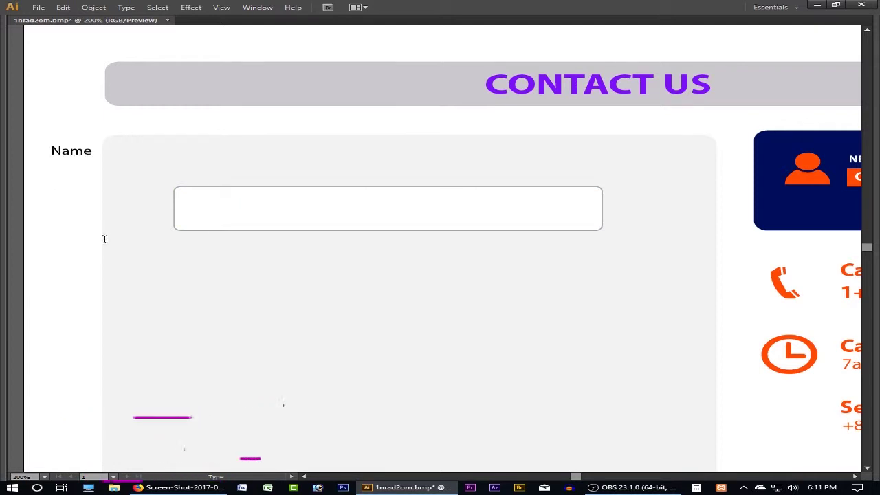
{"action": "type", "text": "*"}
{"action": "key", "text": "Escape"}
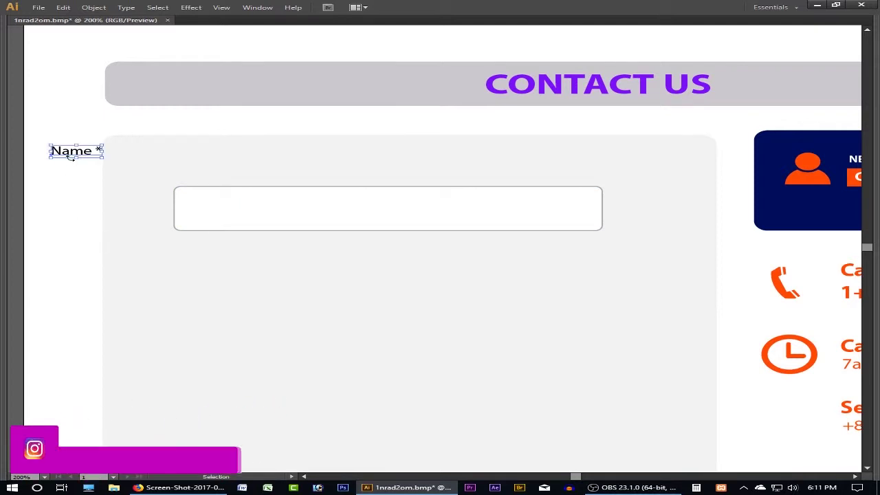
{"action": "left_click_drag", "start_coordinate": [72, 151], "coordinate": [207, 213]}
{"action": "key", "text": "Tab"}
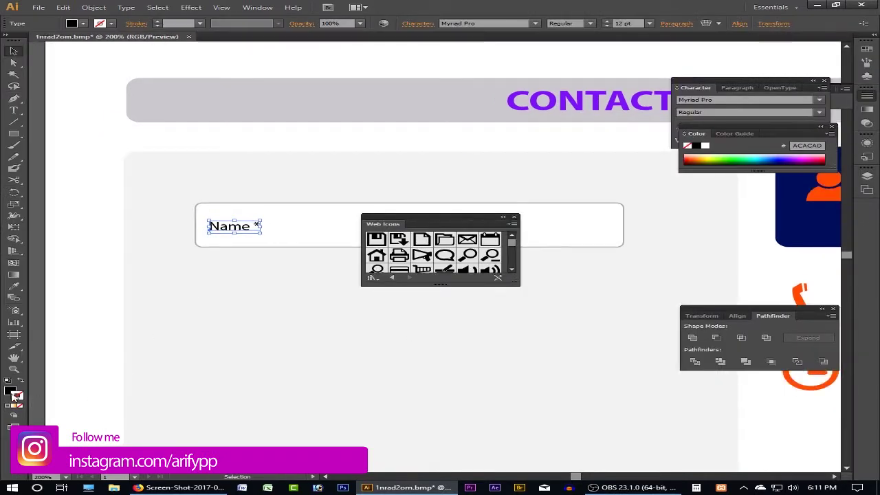
{"action": "double_click", "coordinate": [15, 396]}
{"action": "left_click_drag", "start_coordinate": [266, 222], "coordinate": [259, 261]}
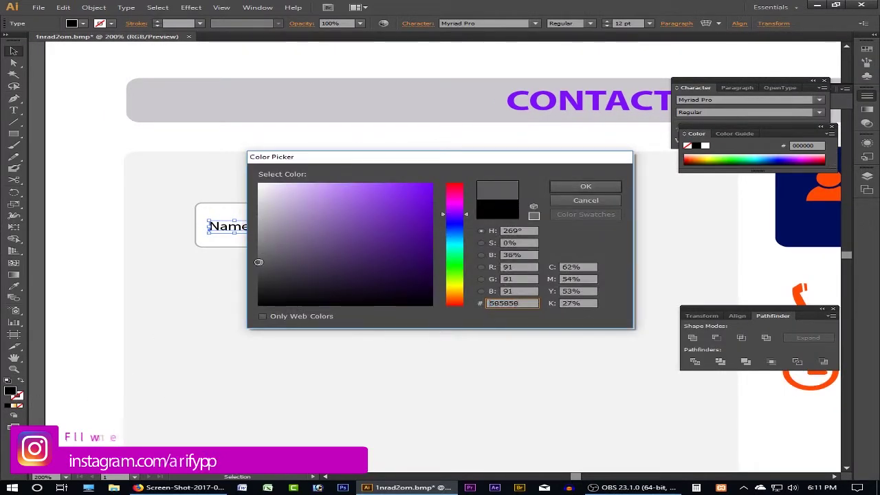
{"action": "key", "text": "Return"}
{"action": "left_click", "coordinate": [62, 255]}
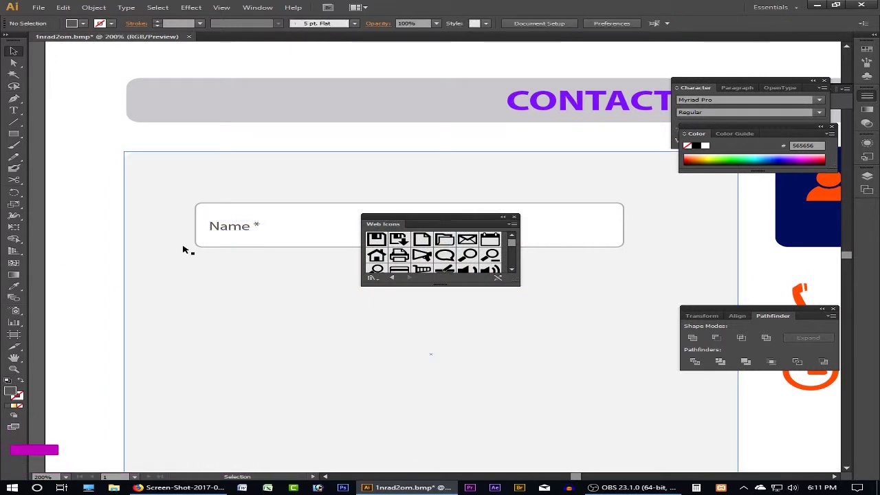
Colour the asterisk in the Name label red.
{"action": "key", "text": "Tab"}
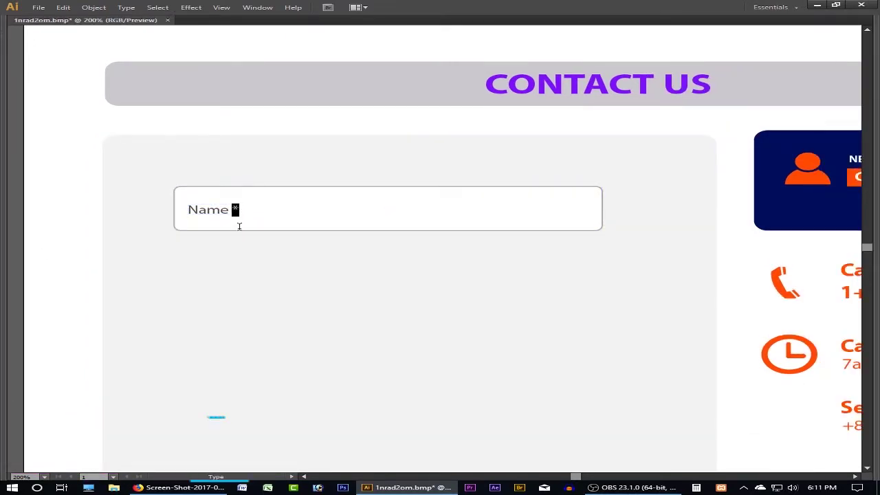
{"action": "key", "text": "Tab"}
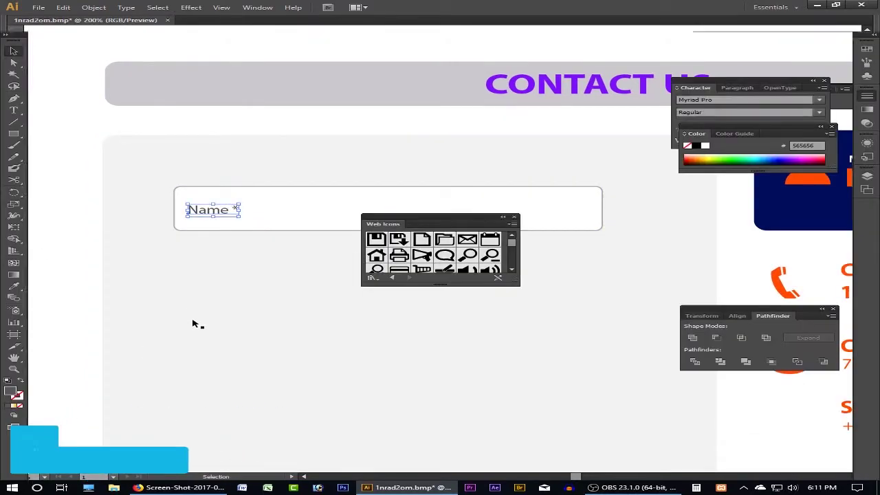
{"action": "left_click", "coordinate": [258, 223]}
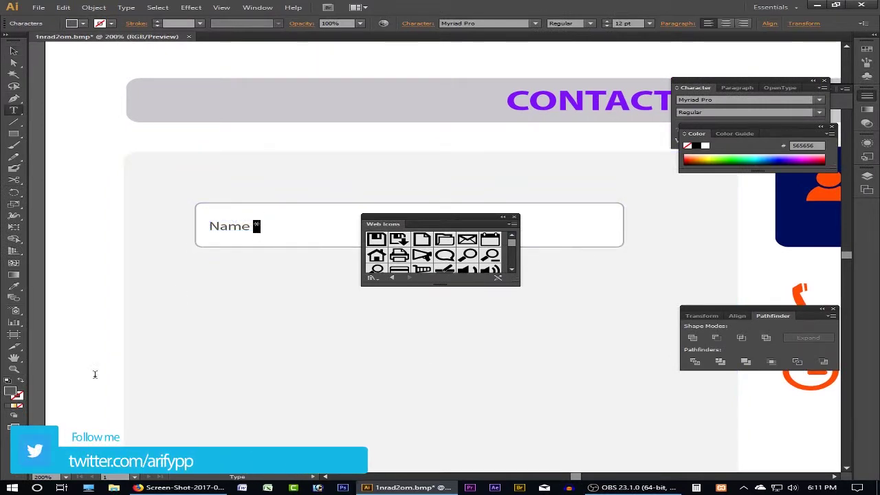
{"action": "double_click", "coordinate": [15, 395]}
{"action": "mouse_move", "coordinate": [454, 227]}
{"action": "left_mouse_down"}
{"action": "mouse_move", "coordinate": [454, 190]}
{"action": "mouse_move", "coordinate": [439, 173]}
{"action": "left_mouse_up"}
{"action": "key", "text": "Return"}
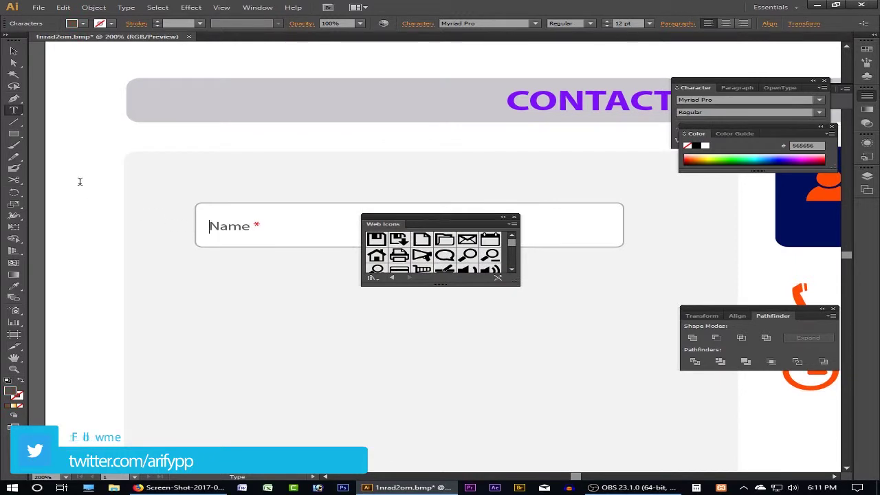
{"action": "key", "text": "Escape"}
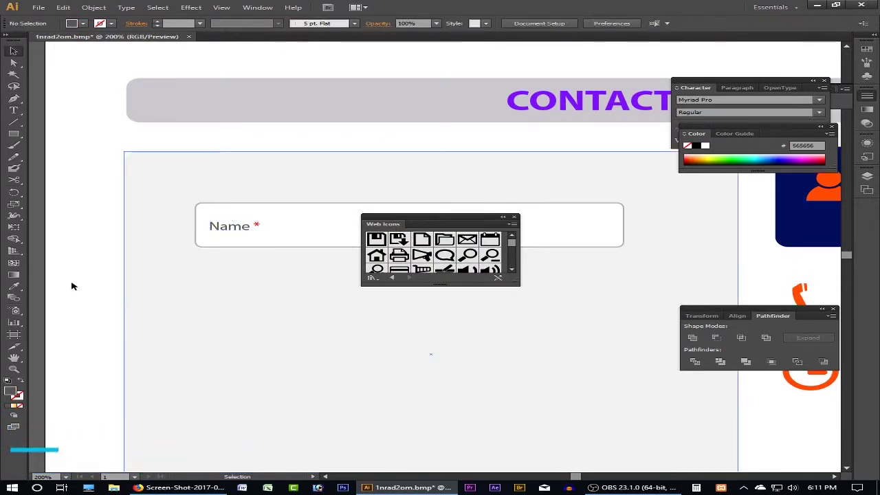
{"action": "key", "text": "Tab"}
Duplicate the labelled Name field downward into a stack below the original.
{"action": "left_click", "coordinate": [344, 229]}
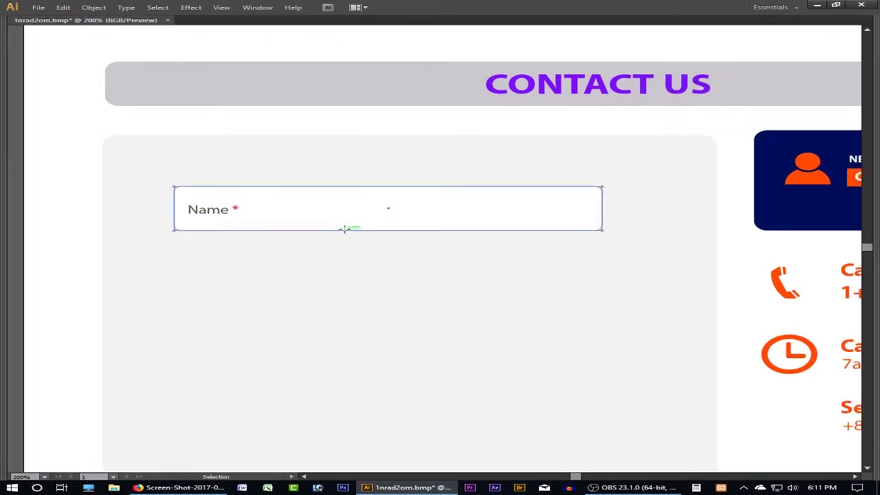
{"action": "mouse_move", "coordinate": [431, 233]}
{"action": "left_mouse_down", "text": "alt"}
{"action": "mouse_move", "coordinate": [438, 323]}
{"action": "mouse_move", "coordinate": [419, 376]}
{"action": "left_mouse_up", "text": "alt"}
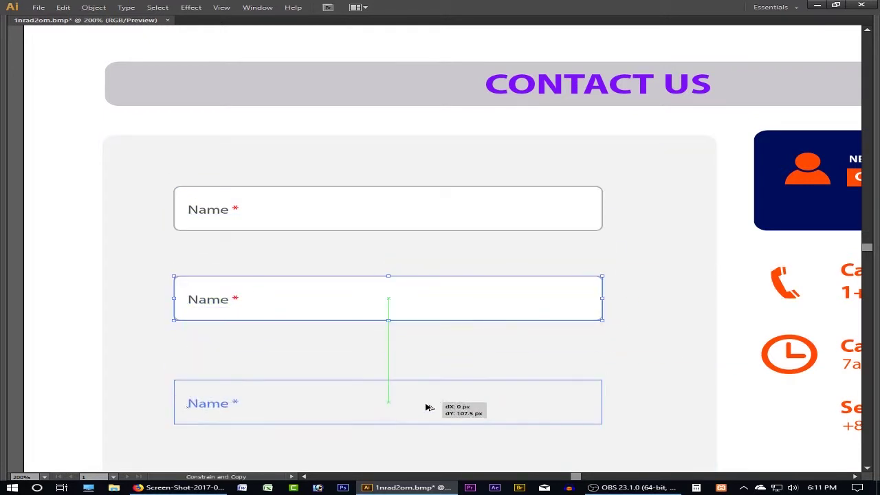
{"action": "scroll", "coordinate": [417, 376], "scroll_direction": "down", "scroll_amount": 3}
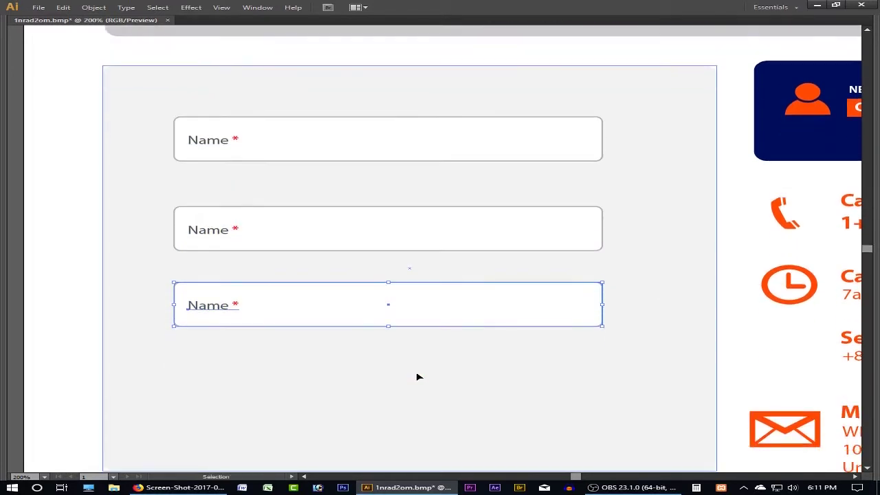
{"action": "scroll", "coordinate": [421, 369], "scroll_direction": "down", "scroll_amount": 2}
{"action": "left_click_drag", "start_coordinate": [420, 248], "coordinate": [428, 325], "text": "alt+shift"}
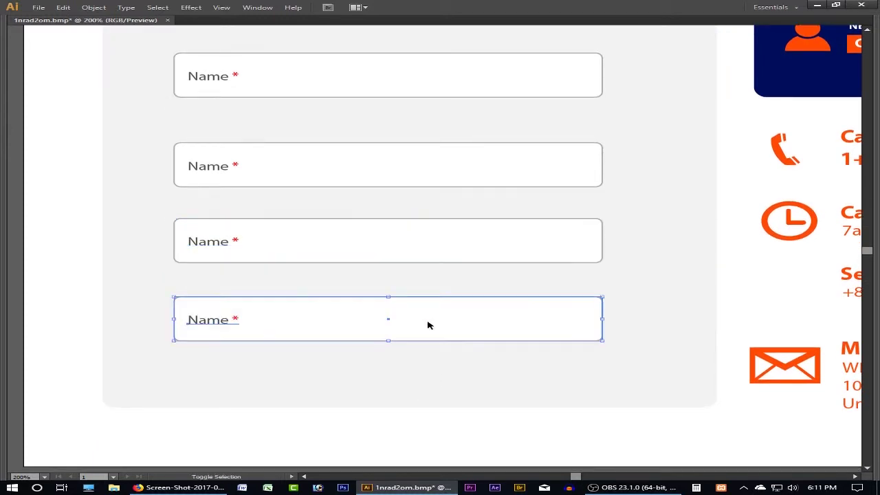
{"action": "key", "text": "Up"}
{"action": "key", "text": "Up"}
{"action": "key", "text": "Up"}
{"action": "key", "text": "Up"}
{"action": "key", "text": "Up"}
{"action": "key", "text": "Up"}
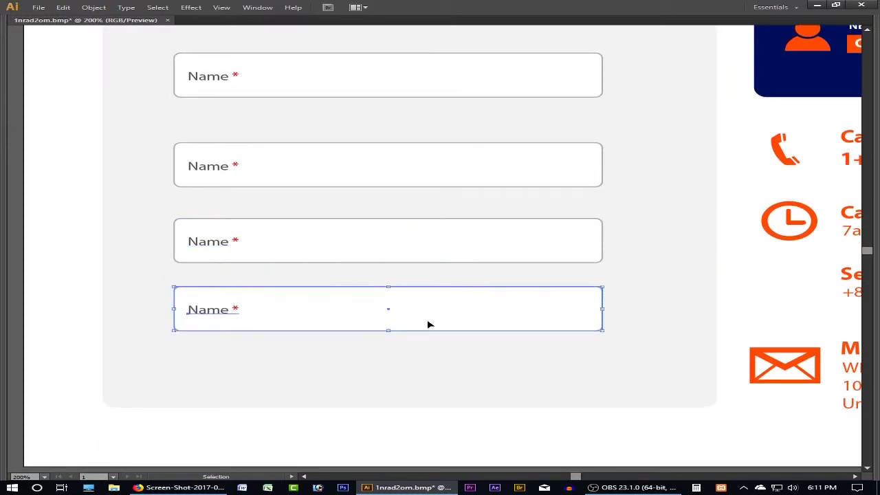
{"action": "key", "text": "Up"}
{"action": "key", "text": "Up"}
{"action": "key", "text": "Down"}
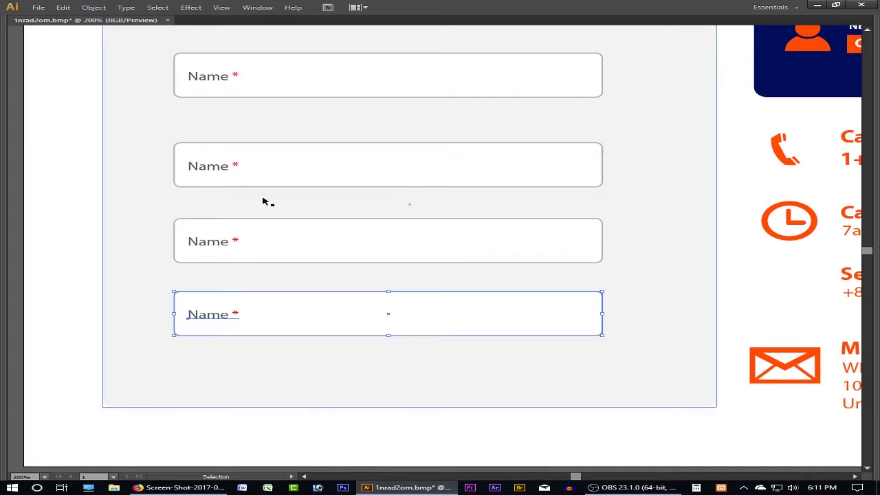
Nudge the second, third and fourth fields up for even spacing.
{"action": "left_click", "coordinate": [122, 164]}
{"action": "key", "text": "a"}
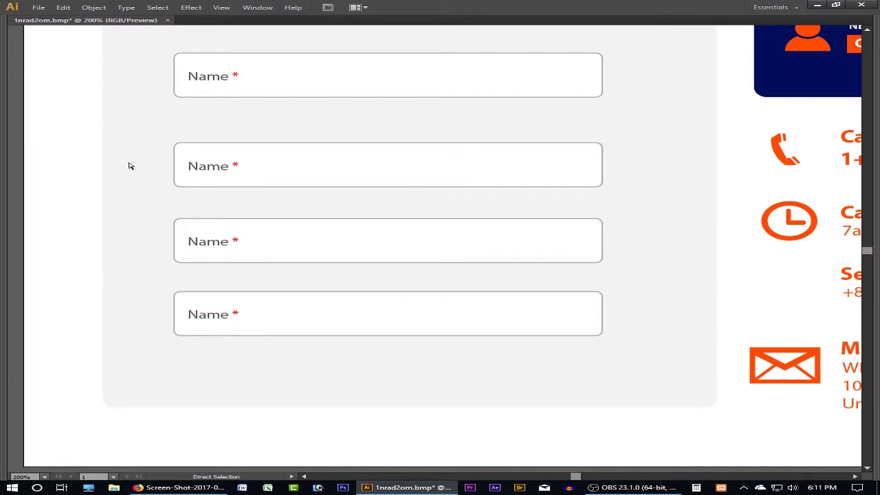
{"action": "left_click_drag", "start_coordinate": [262, 190], "coordinate": [269, 186]}
{"action": "key", "text": "Up"}
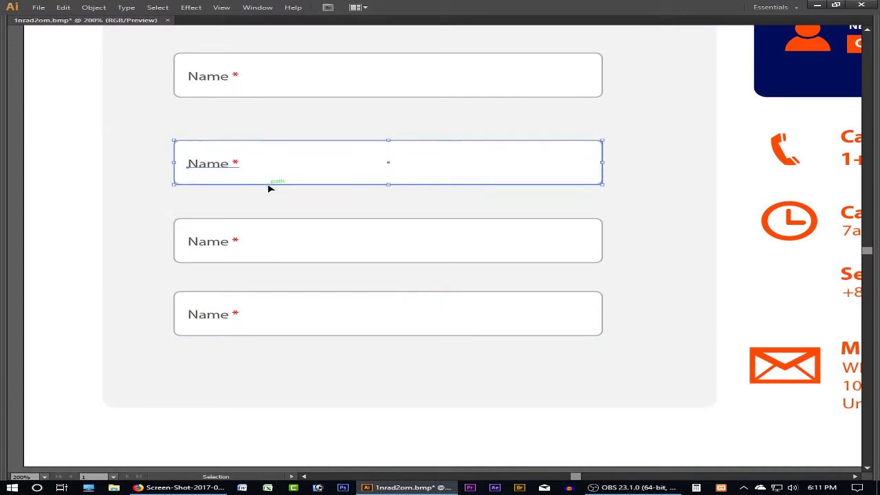
{"action": "key", "text": "Up"}
{"action": "key", "text": "Up"}
{"action": "key", "text": "Up"}
{"action": "key", "text": "Up"}
{"action": "key", "text": "Up"}
{"action": "key", "text": "Up"}
{"action": "left_click", "coordinate": [206, 240]}
{"action": "key", "text": "Up"}
{"action": "key", "text": "Up"}
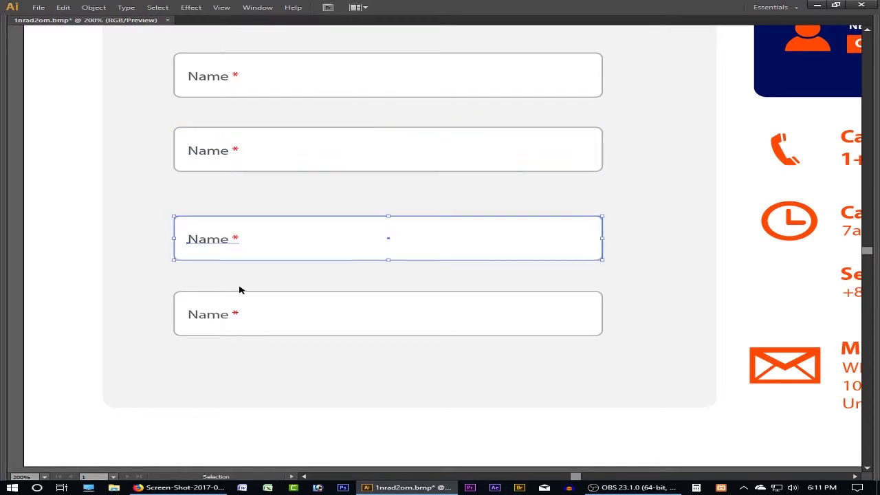
{"action": "key", "text": "Up"}
{"action": "key", "text": "Up"}
{"action": "key", "text": "Up"}
{"action": "key", "text": "Up"}
{"action": "key", "text": "Up"}
{"action": "key", "text": "Up"}
{"action": "left_click", "coordinate": [233, 292]}
{"action": "key", "text": "Up"}
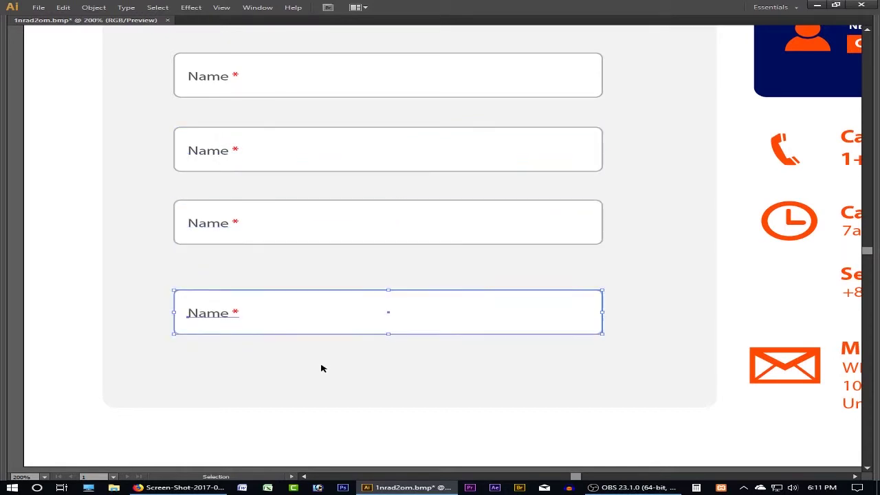
{"action": "key", "text": "Up"}
{"action": "key", "text": "Up"}
{"action": "key", "text": "Up"}
{"action": "key", "text": "Up"}
{"action": "key", "text": "Up"}
{"action": "key", "text": "Up"}
{"action": "key", "text": "Up"}
Start retyping the second field's label as 'Email'.
{"action": "key", "text": "ctrl+shift+a"}
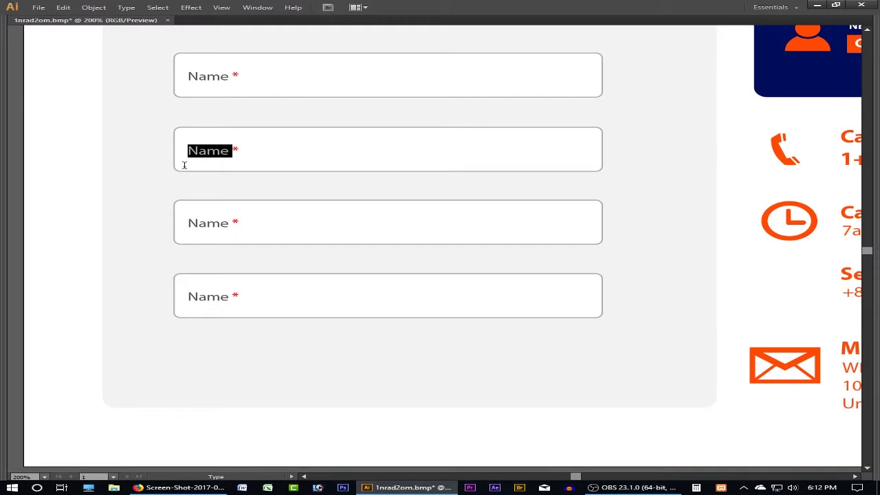
{"action": "type", "text": "L"}
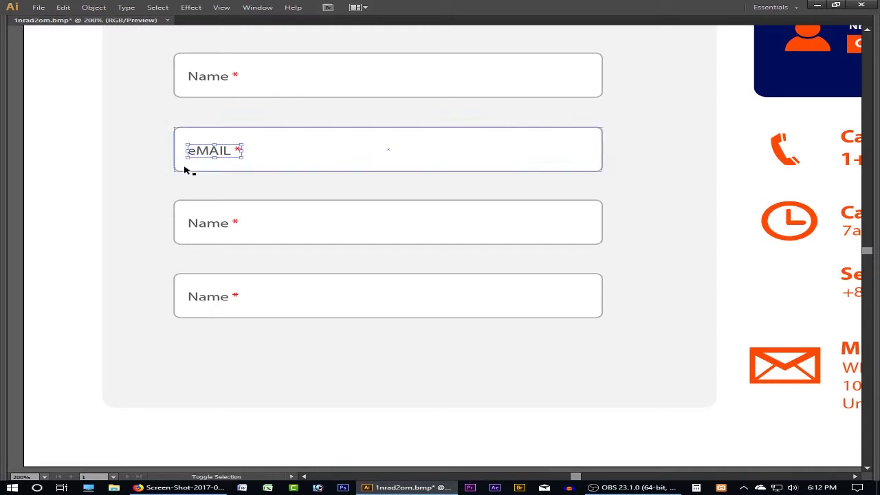
{"action": "double_click", "coordinate": [184, 164]}
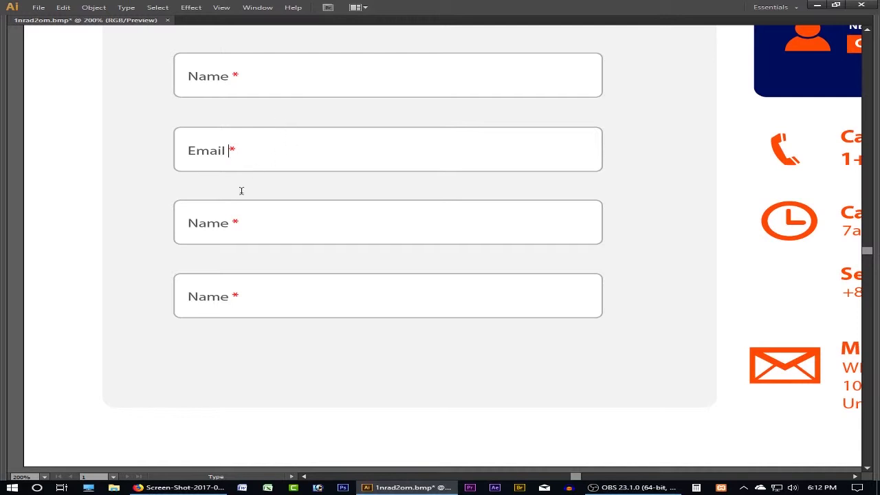
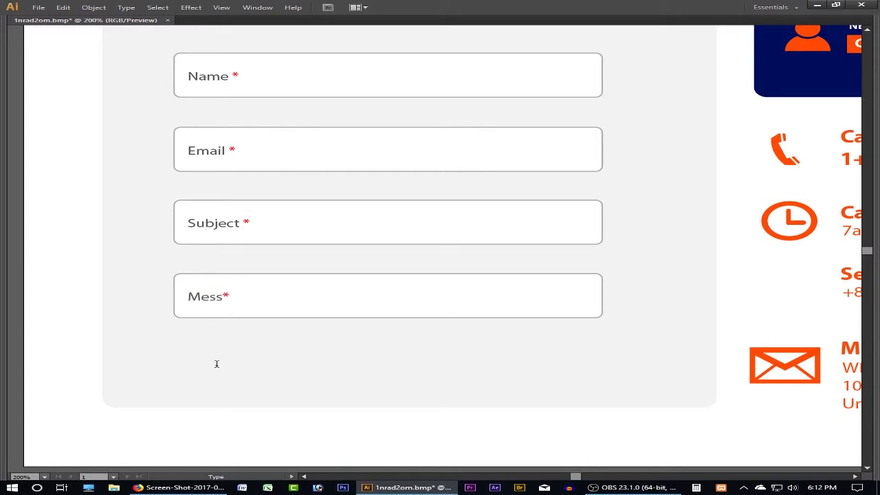
{"action": "type", "text": "age"}
Finish the 'Message *' label and stretch the Message box to about 93 px tall.
{"action": "key", "text": "Escape"}
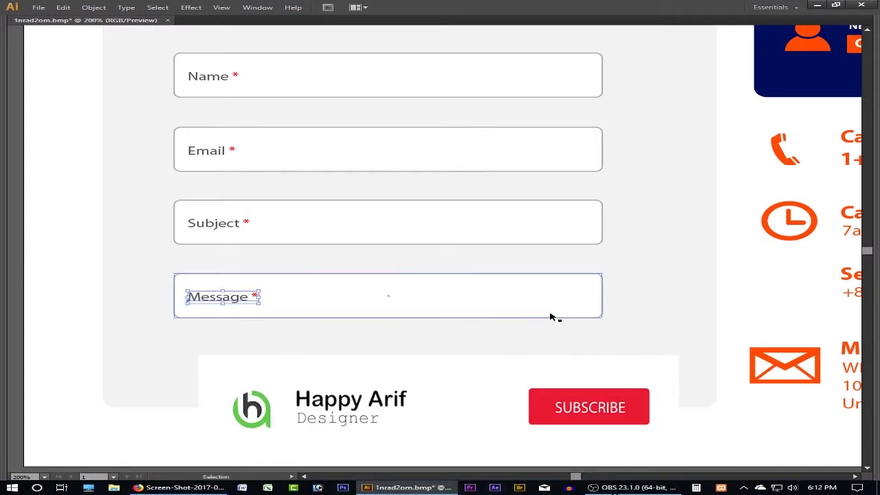
{"action": "left_click", "coordinate": [561, 317]}
{"action": "left_click_drag", "start_coordinate": [388, 317], "coordinate": [388, 363]}
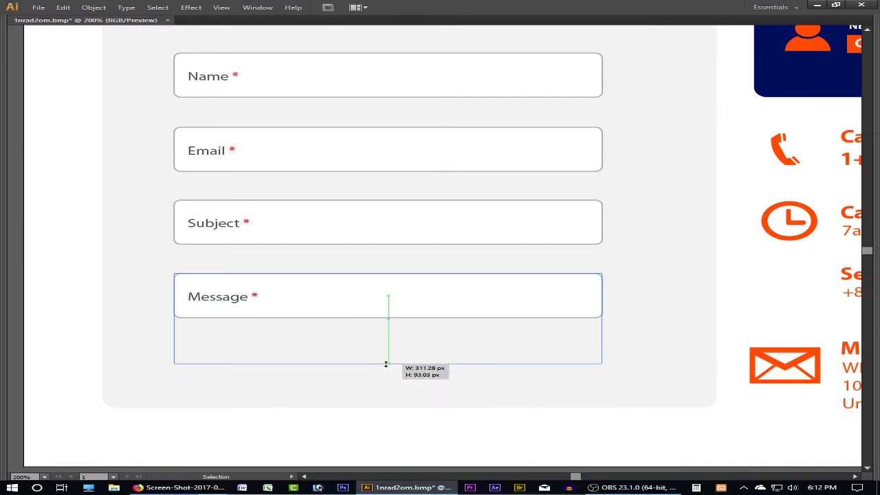
{"action": "left_click", "coordinate": [450, 438]}
{"action": "left_click", "coordinate": [528, 294], "text": "alt"}
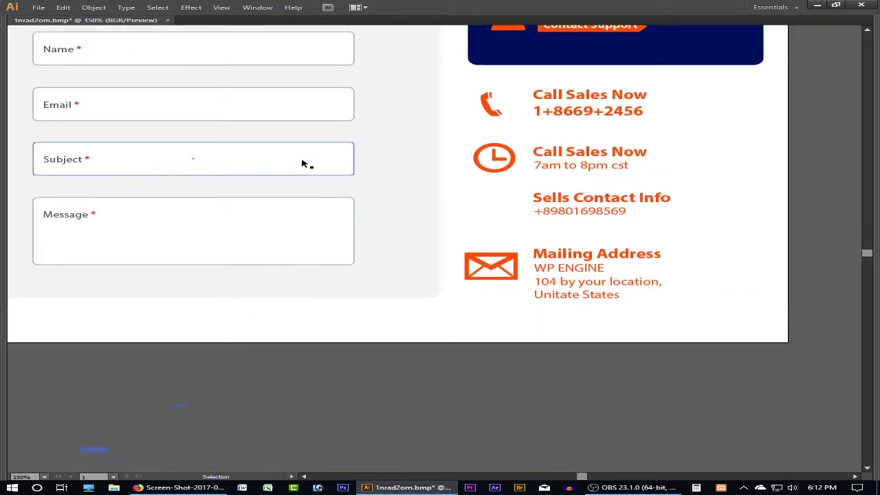
Copy the Email box below the Message field and shrink it to button size.
{"action": "left_click", "coordinate": [268, 105]}
{"action": "left_click_drag", "start_coordinate": [286, 117], "coordinate": [372, 301]}
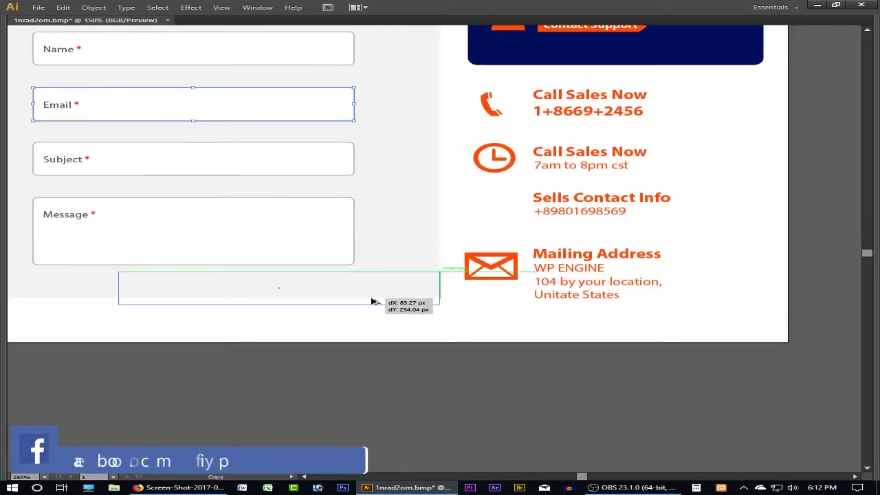
{"action": "mouse_move", "coordinate": [440, 305]}
{"action": "left_mouse_down"}
{"action": "mouse_move", "coordinate": [271, 291]}
{"action": "mouse_move", "coordinate": [389, 290]}
{"action": "left_mouse_up"}
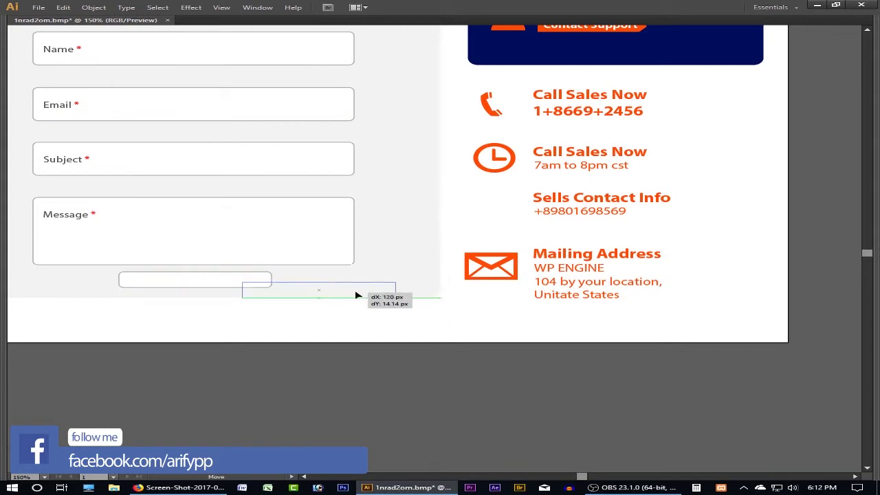
{"action": "left_click_drag", "start_coordinate": [290, 290], "coordinate": [341, 294]}
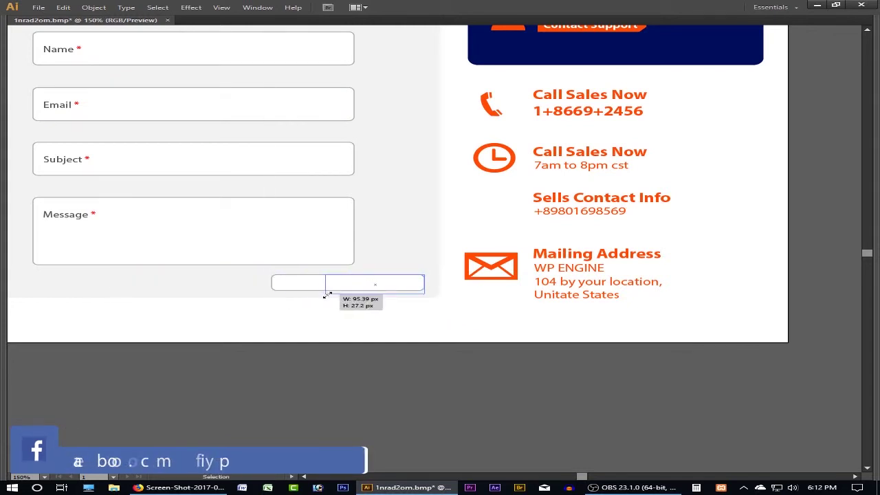
{"action": "left_click", "coordinate": [425, 343]}
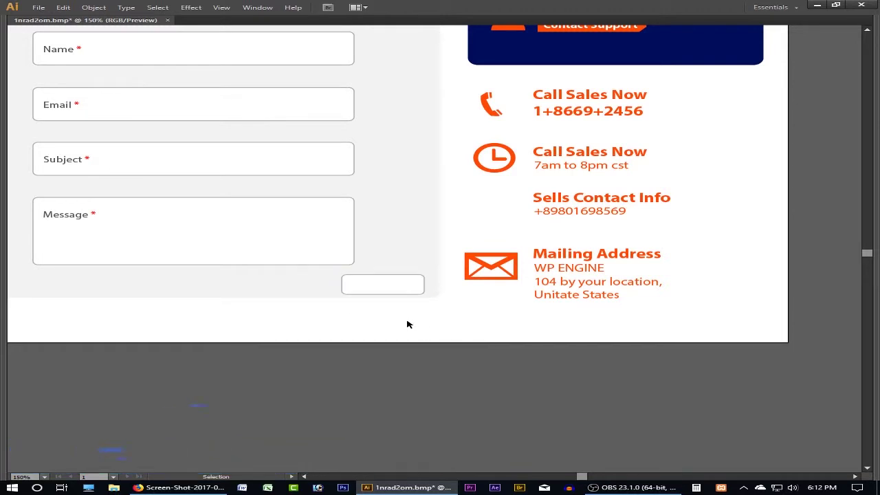
Fill the button box with the envelope icon's orange using the Eyedropper.
{"action": "key", "text": "Tab"}
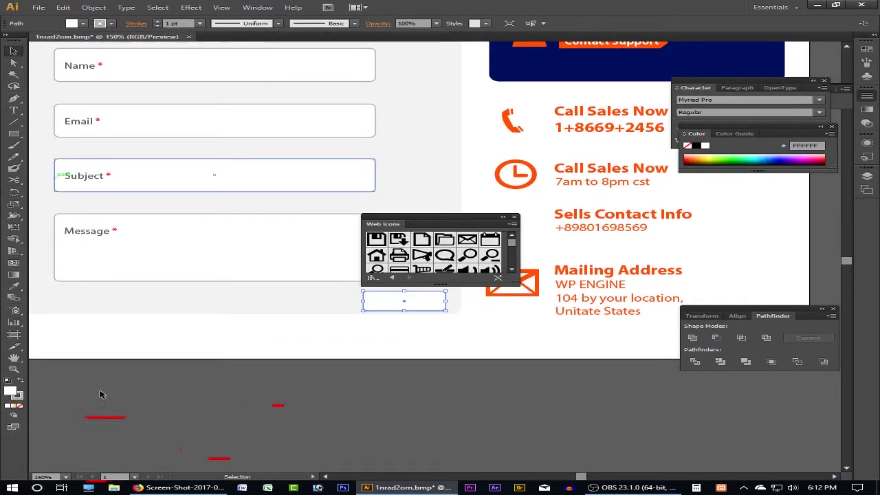
{"action": "key", "text": "i"}
{"action": "left_click", "coordinate": [541, 271]}
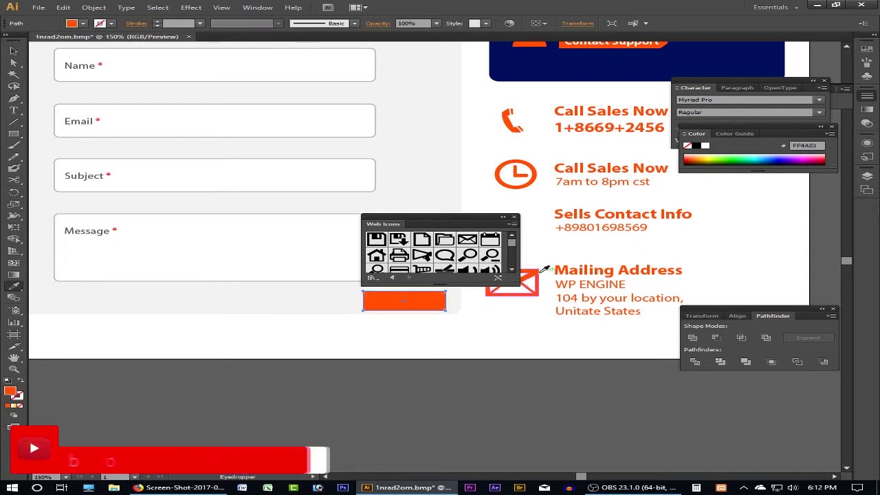
{"action": "key", "text": "Tab"}
Zoom in on the button and copy the 'Message *' label onto it.
{"action": "key", "text": "z"}
{"action": "left_click", "coordinate": [397, 289]}
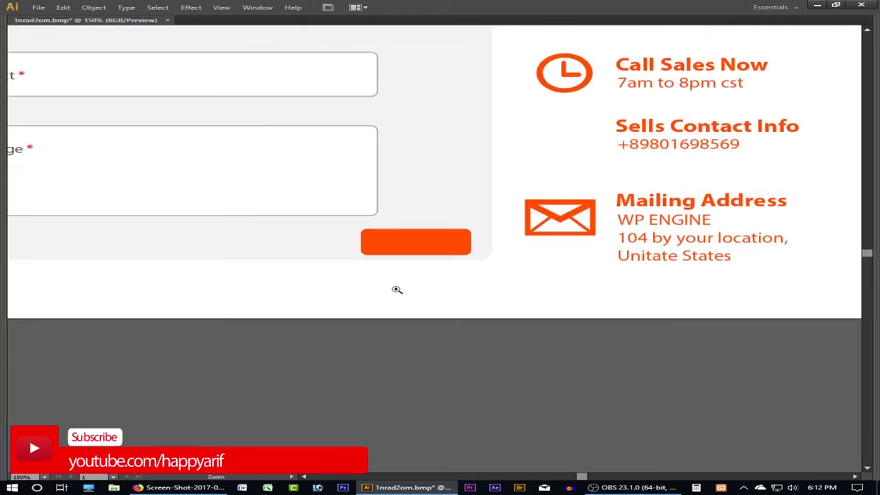
{"action": "double_click", "coordinate": [396, 290]}
{"action": "left_click_drag", "start_coordinate": [398, 207], "coordinate": [632, 330]}
{"action": "key", "text": "v"}
{"action": "left_click", "coordinate": [79, 175]}
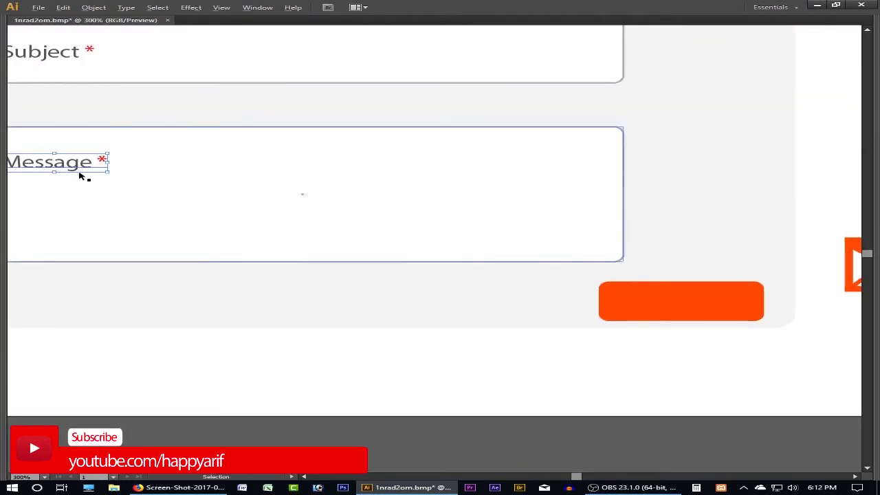
{"action": "left_click_drag", "start_coordinate": [79, 176], "coordinate": [697, 311]}
Make the copied label white and change its text to 'Submit Now'.
{"action": "key", "text": "Tab"}
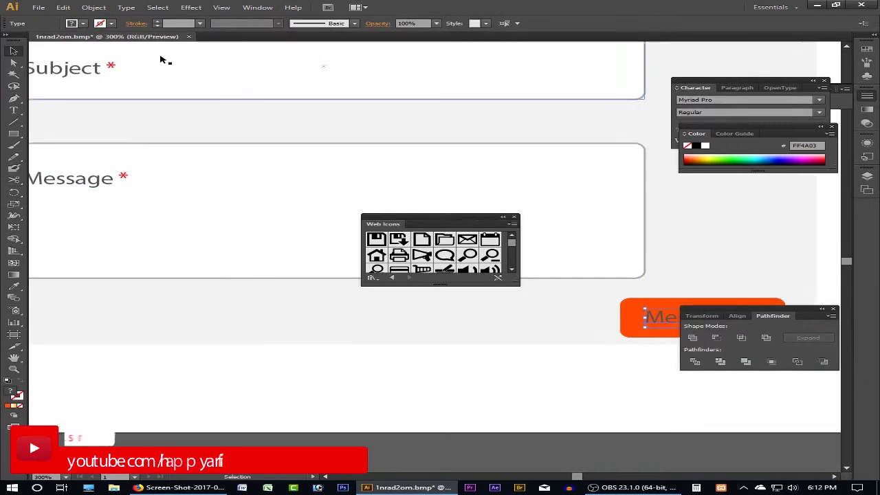
{"action": "left_click", "coordinate": [72, 23]}
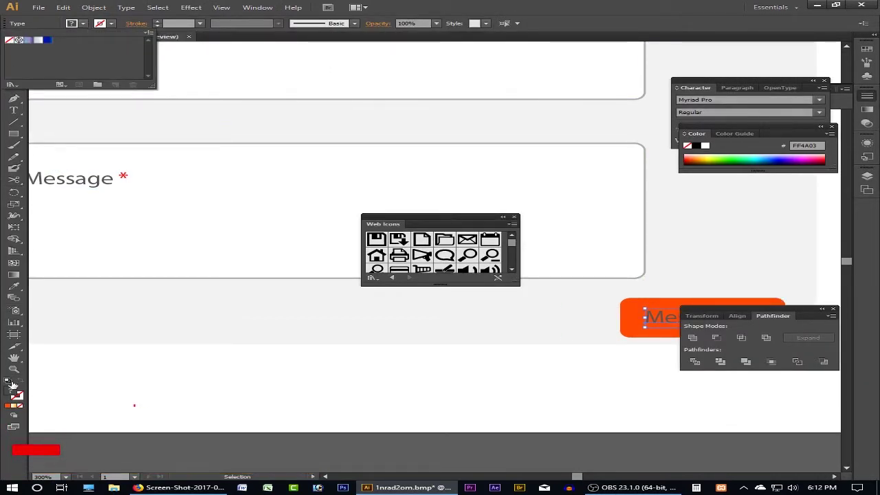
{"action": "double_click", "coordinate": [16, 393]}
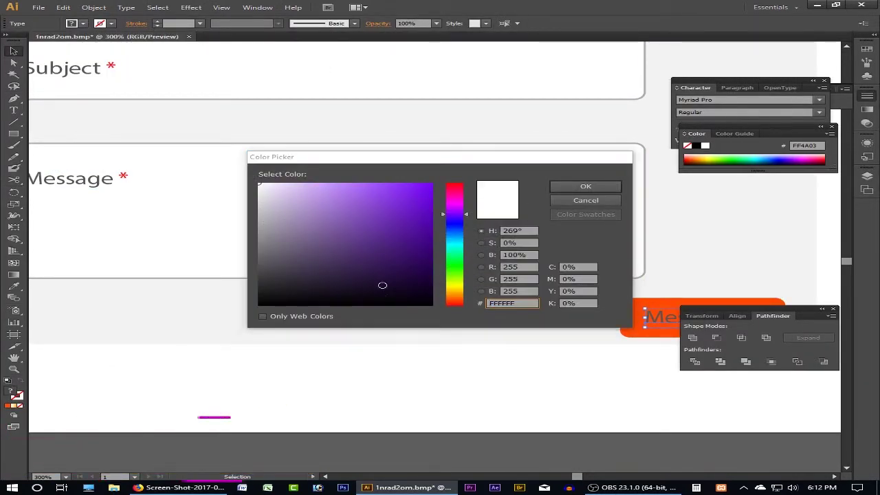
{"action": "key", "text": "Return"}
{"action": "key", "text": "Tab"}
{"action": "triple_click", "coordinate": [662, 298]}
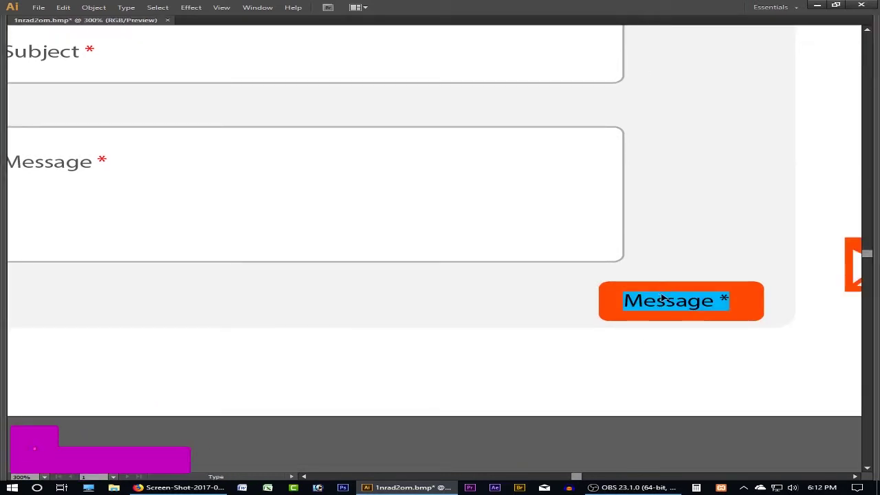
{"action": "type", "text": "Send"}
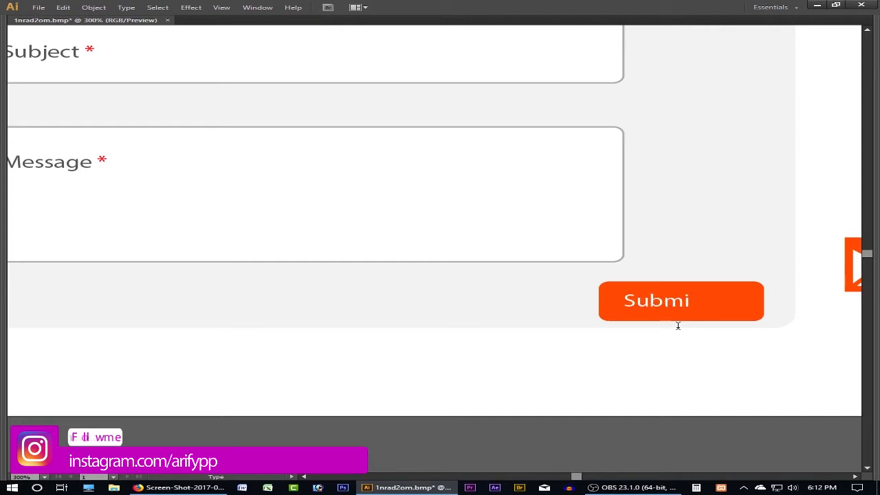
{"action": "type", "text": "t Now"}
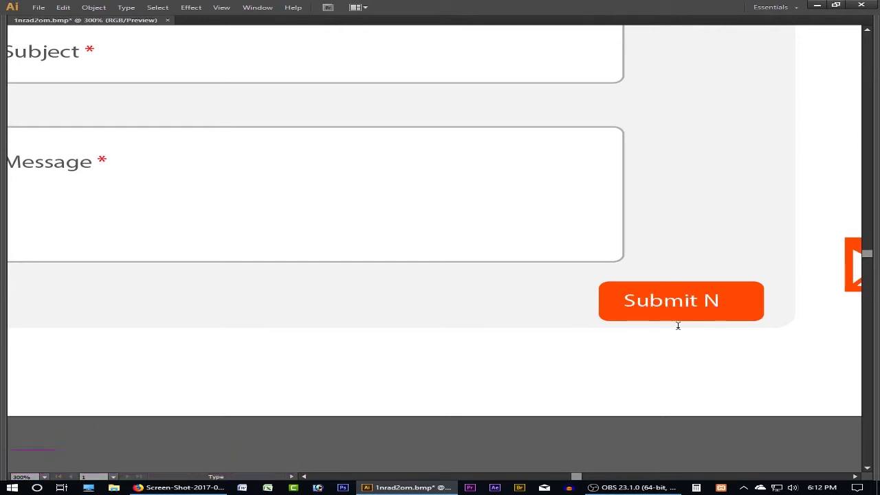
{"action": "left_click", "coordinate": [664, 363]}
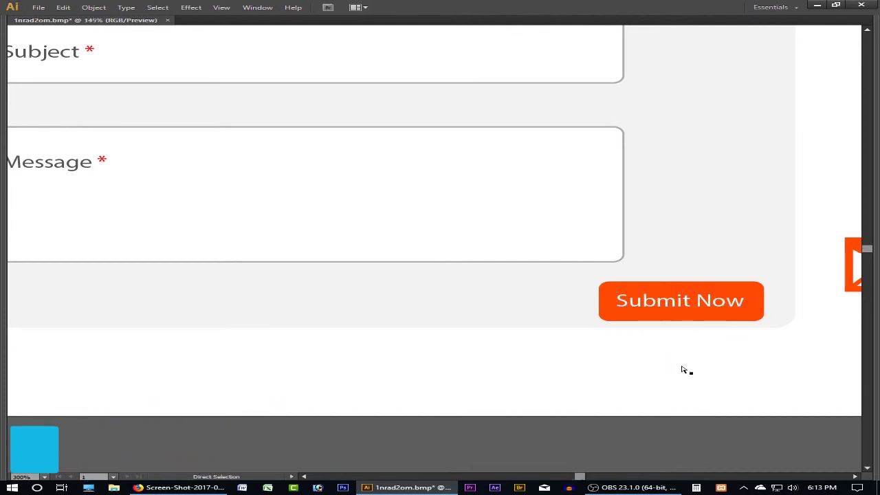
Fit the artboard and sample the person icon's orange onto the CONTACT US heading.
{"action": "key", "text": "ctrl+0"}
{"action": "left_click", "coordinate": [471, 88]}
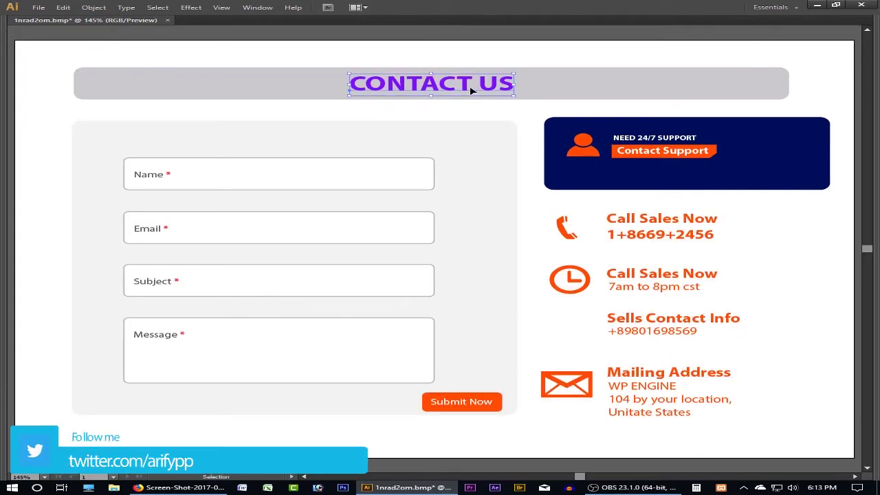
{"action": "left_click", "coordinate": [589, 147]}
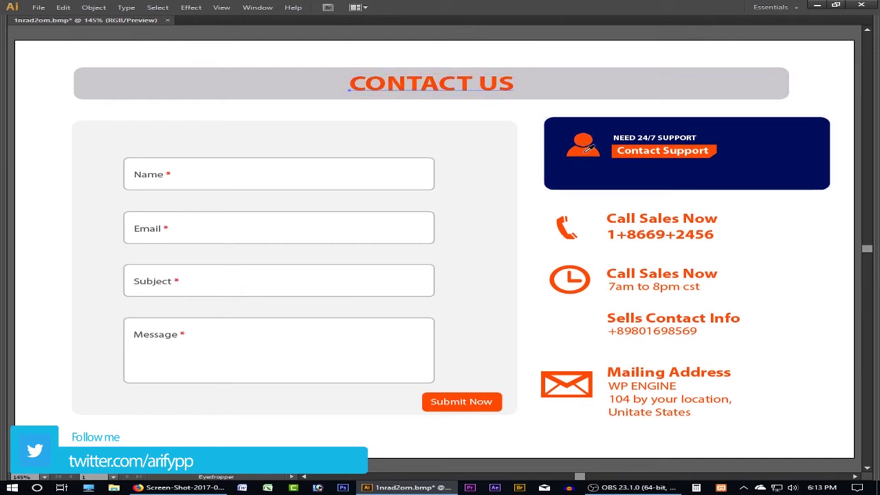